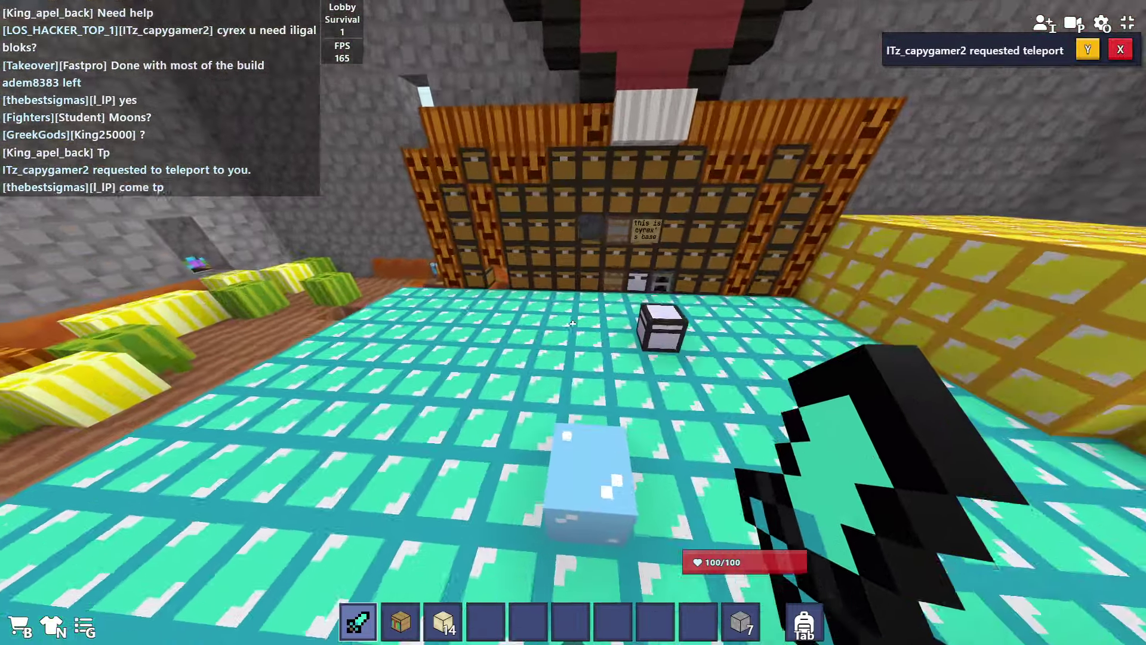
- Teleport to home 2 and bring up the inventory to stock the hotbar with blocks
{"action": "key", "text": "w"}
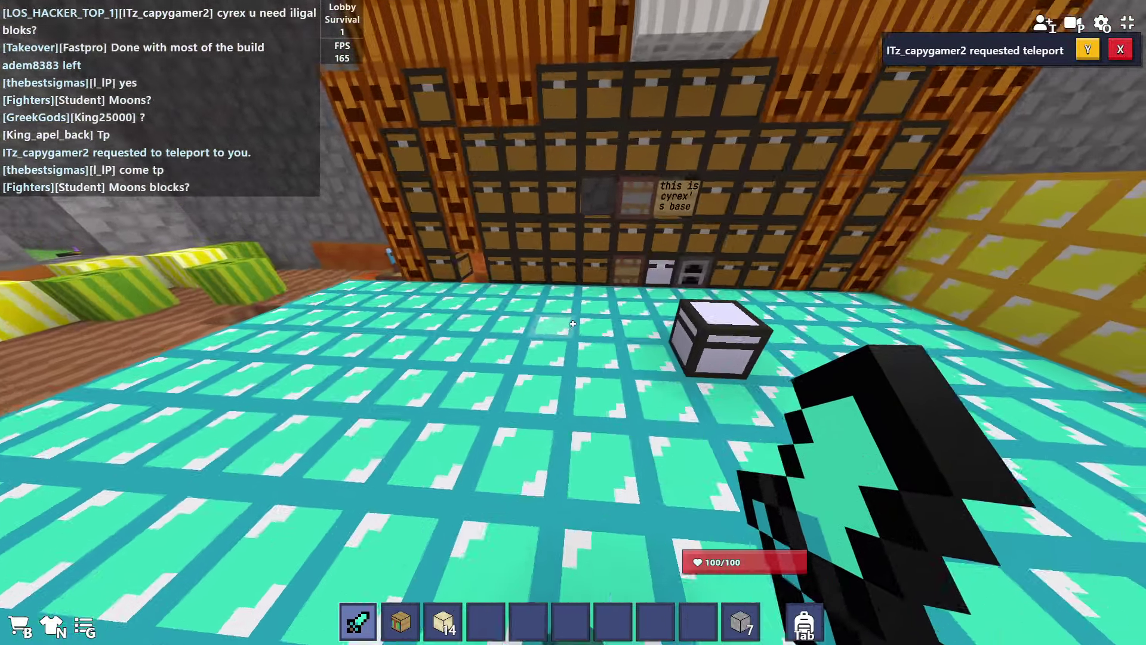
{"action": "key", "text": "g"}
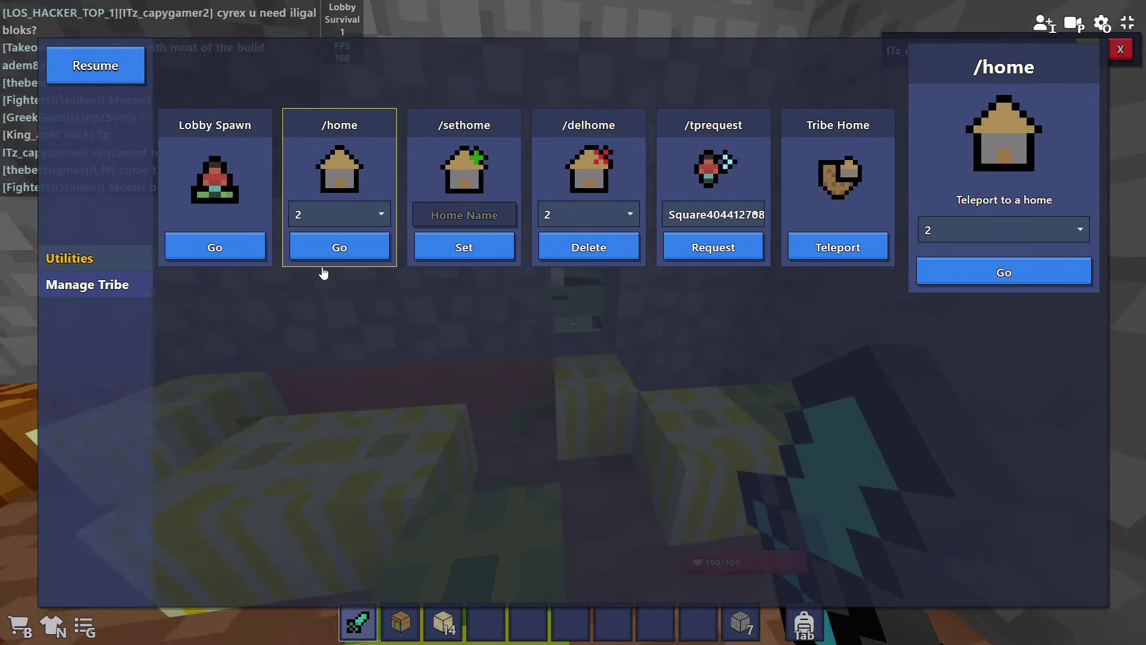
{"action": "key", "text": "w"}
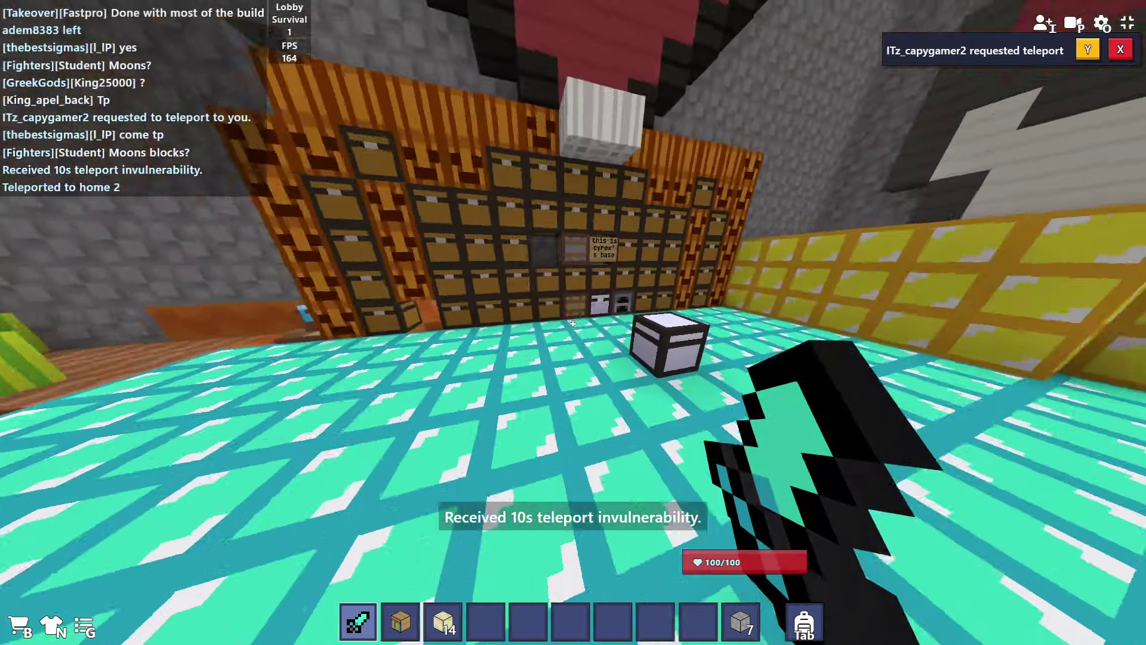
{"action": "key", "text": "Tab"}
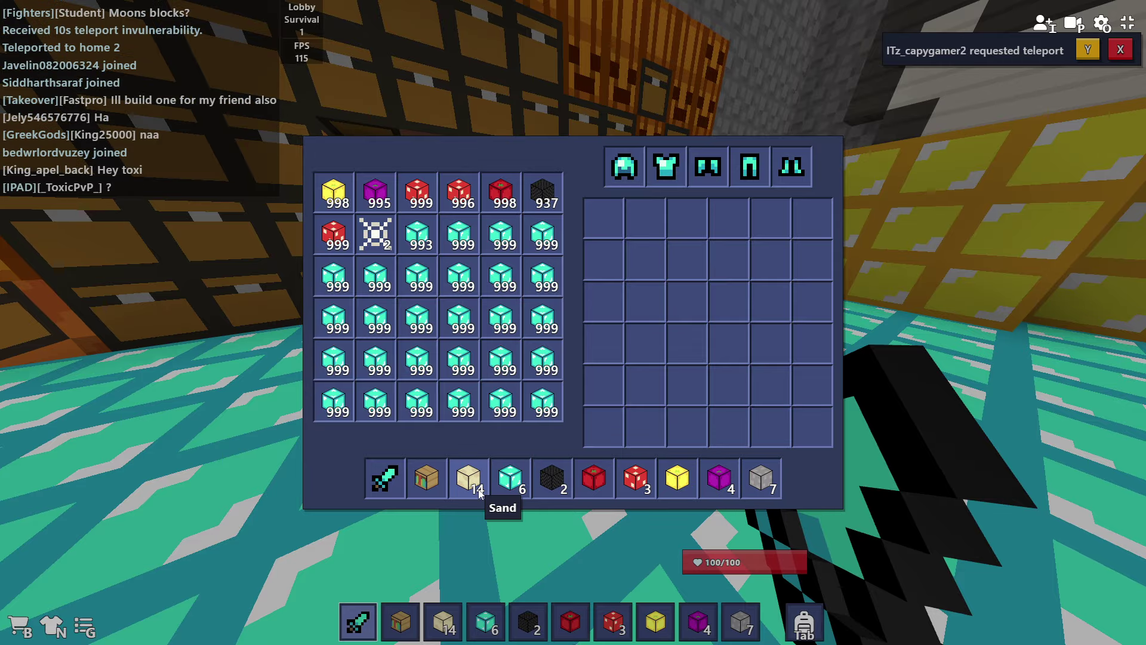
- Leave the base through the stone wall opening and cross the orange terrain to the trees
{"action": "key", "text": "Tab"}
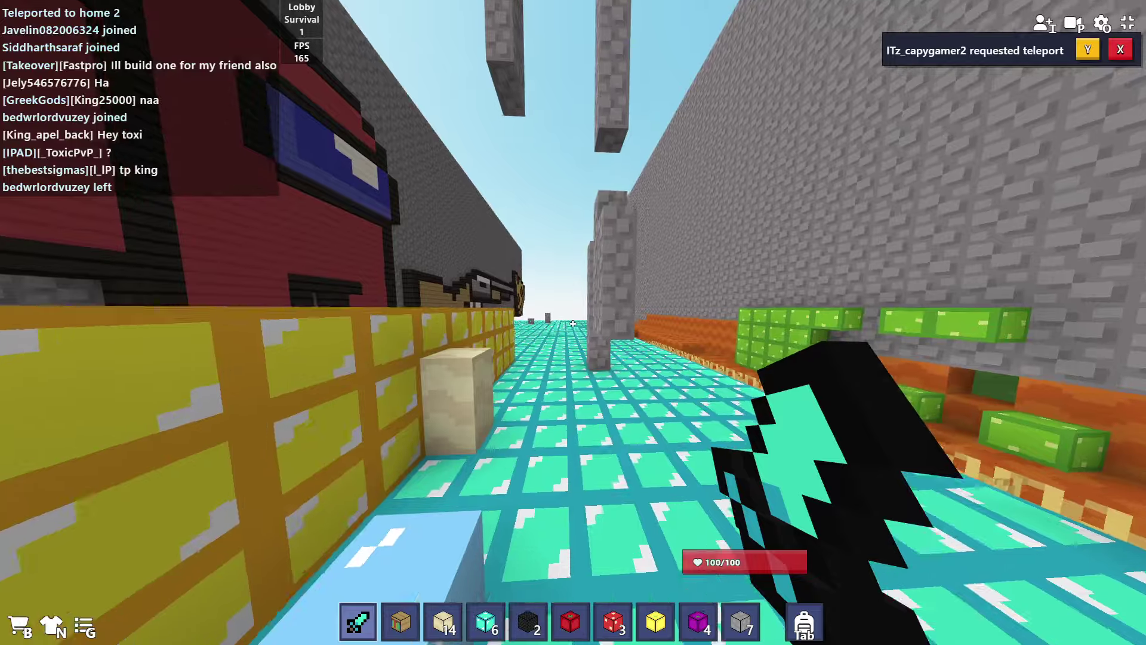
{"action": "key", "text": "w"}
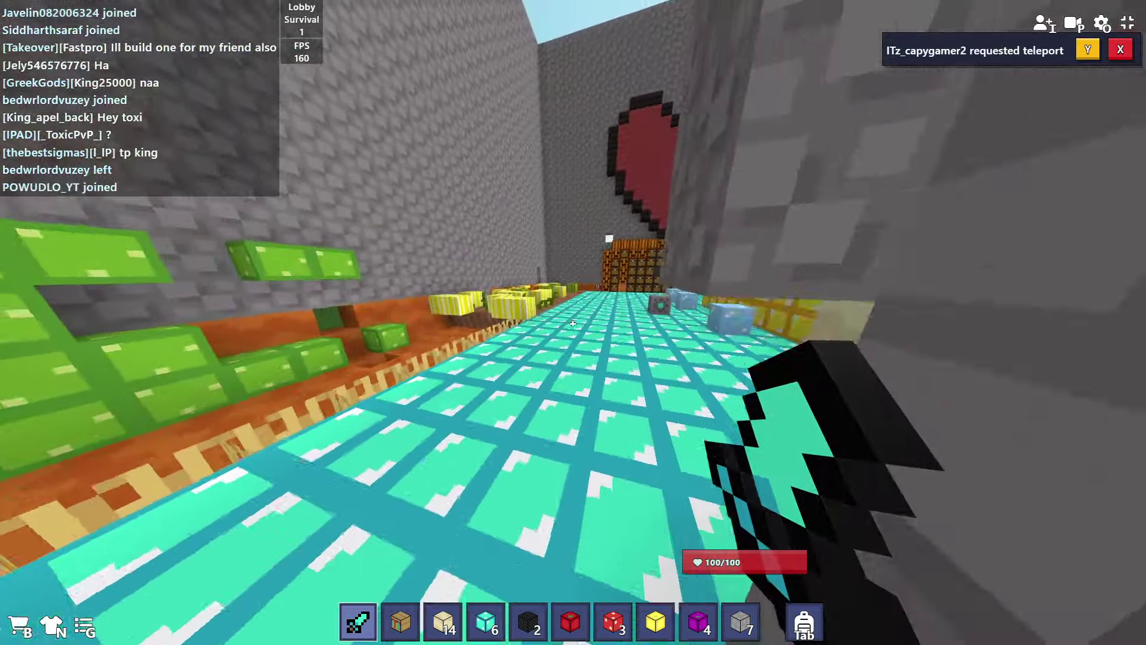
{"action": "key", "text": "w"}
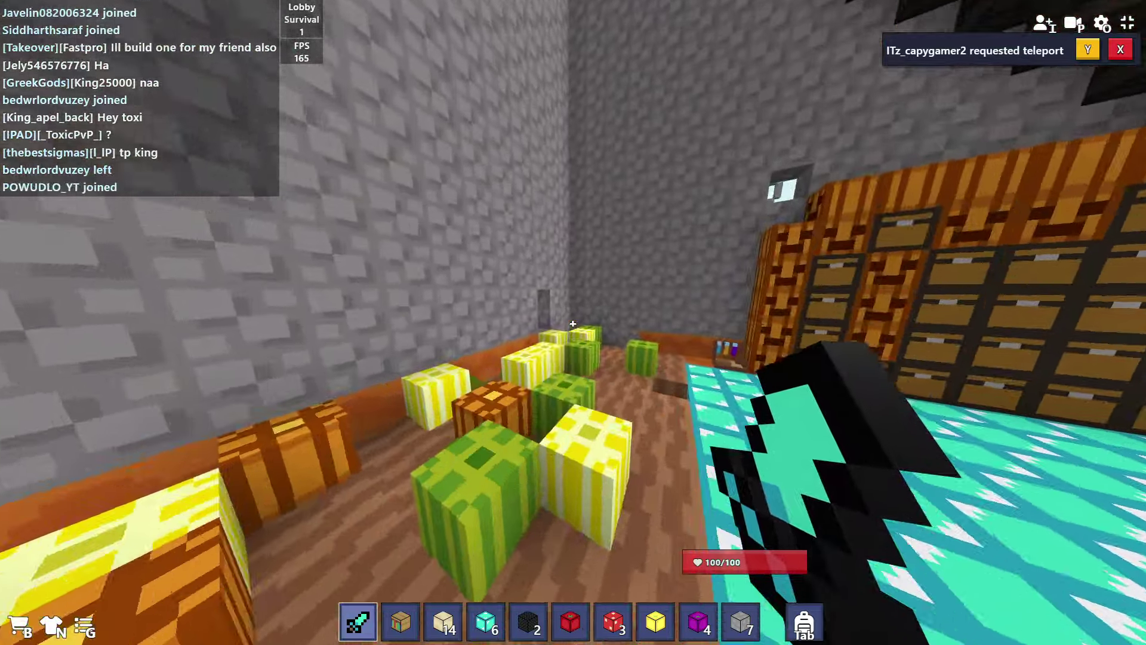
{"action": "key", "text": "w"}
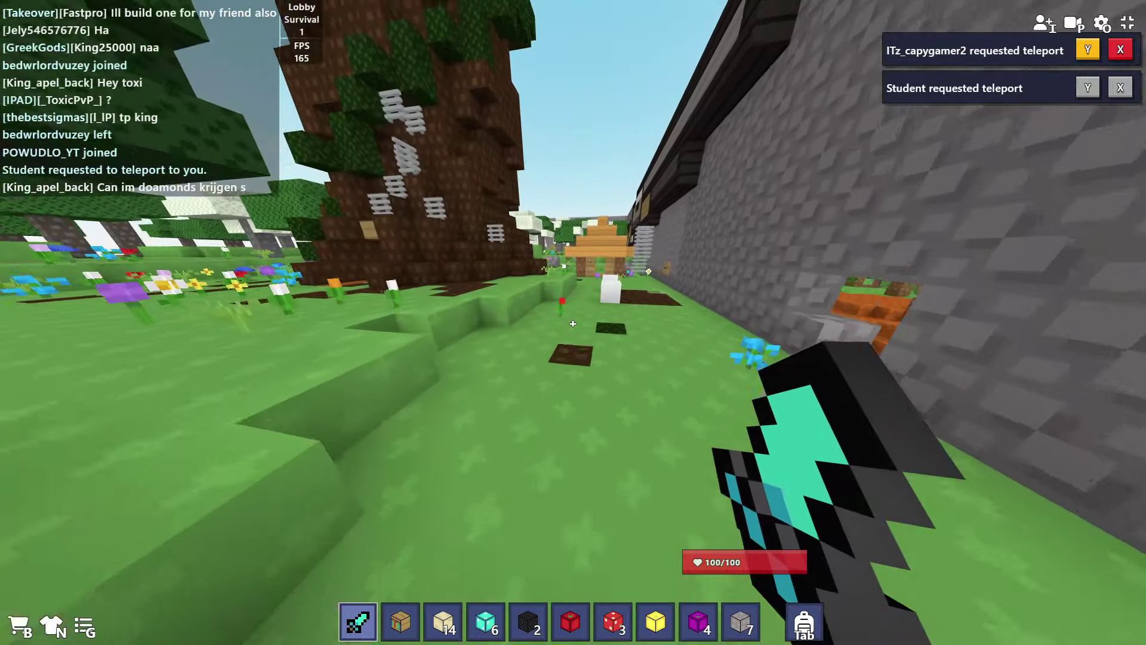
{"action": "key", "text": "w"}
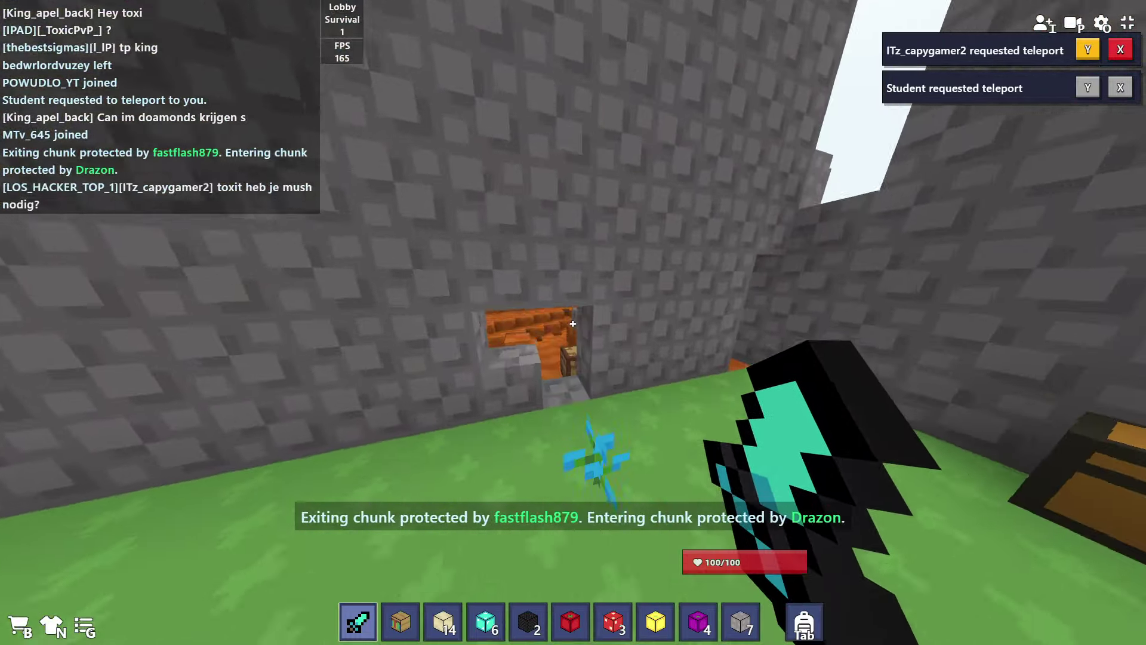
{"action": "key", "text": "w"}
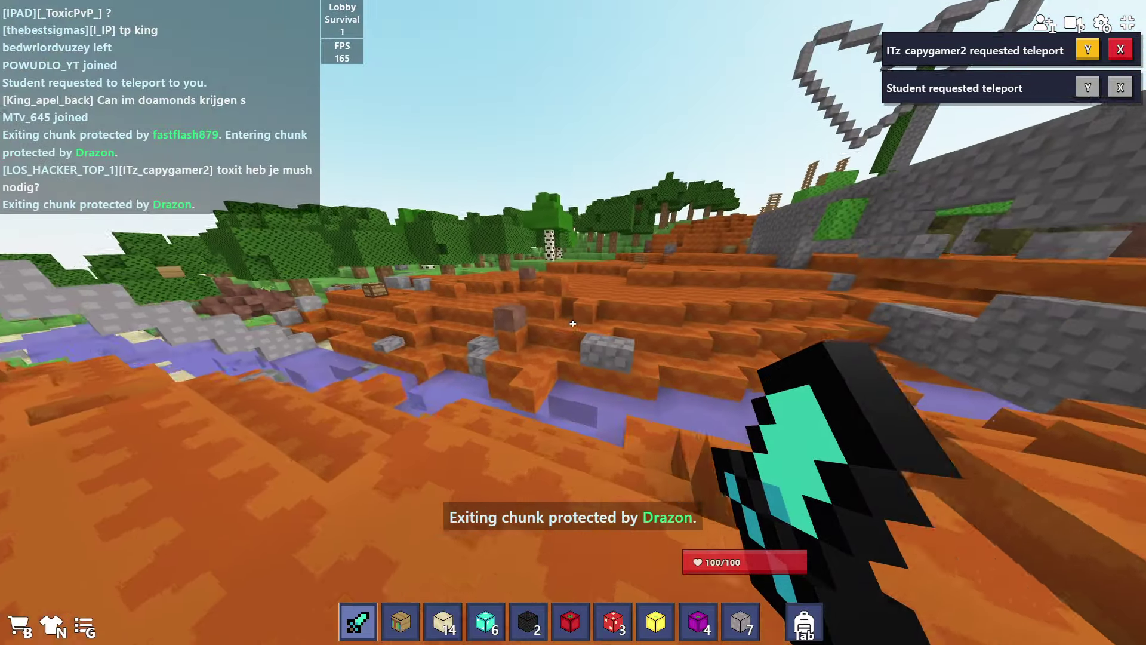
{"action": "key", "text": "w"}
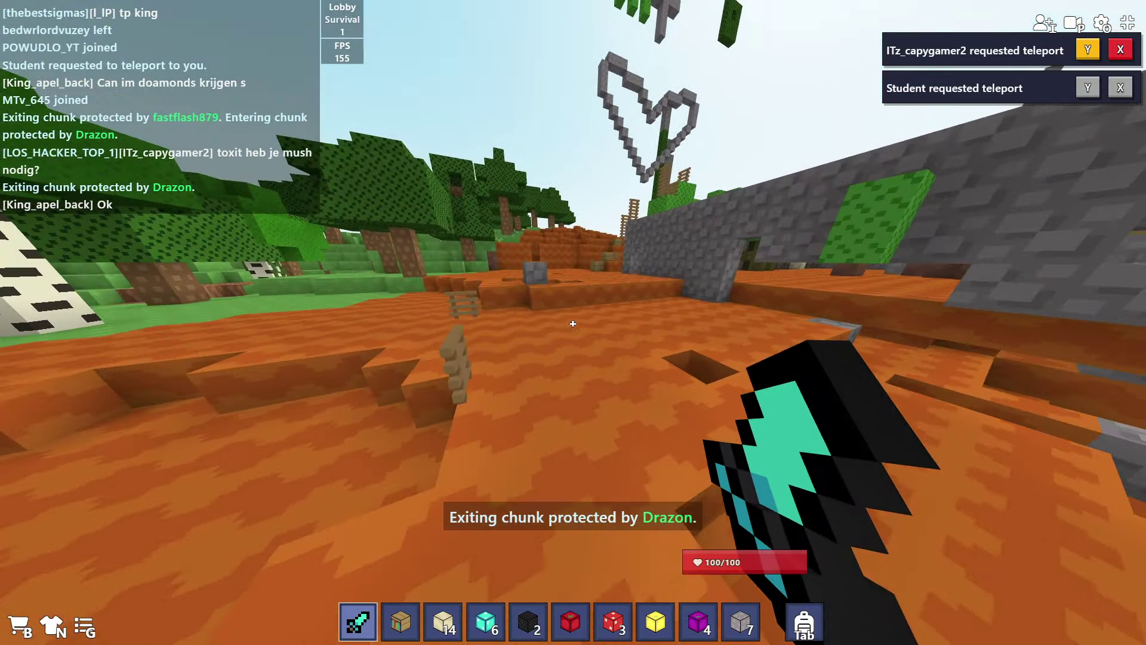
{"action": "key", "text": "w"}
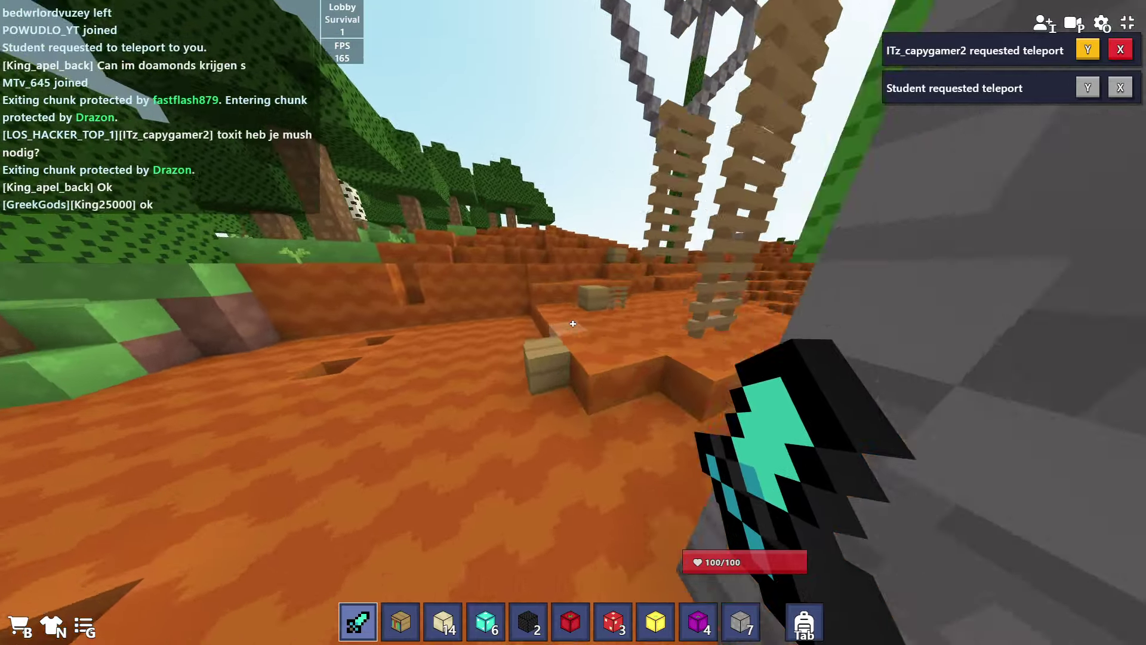
{"action": "key", "text": "w"}
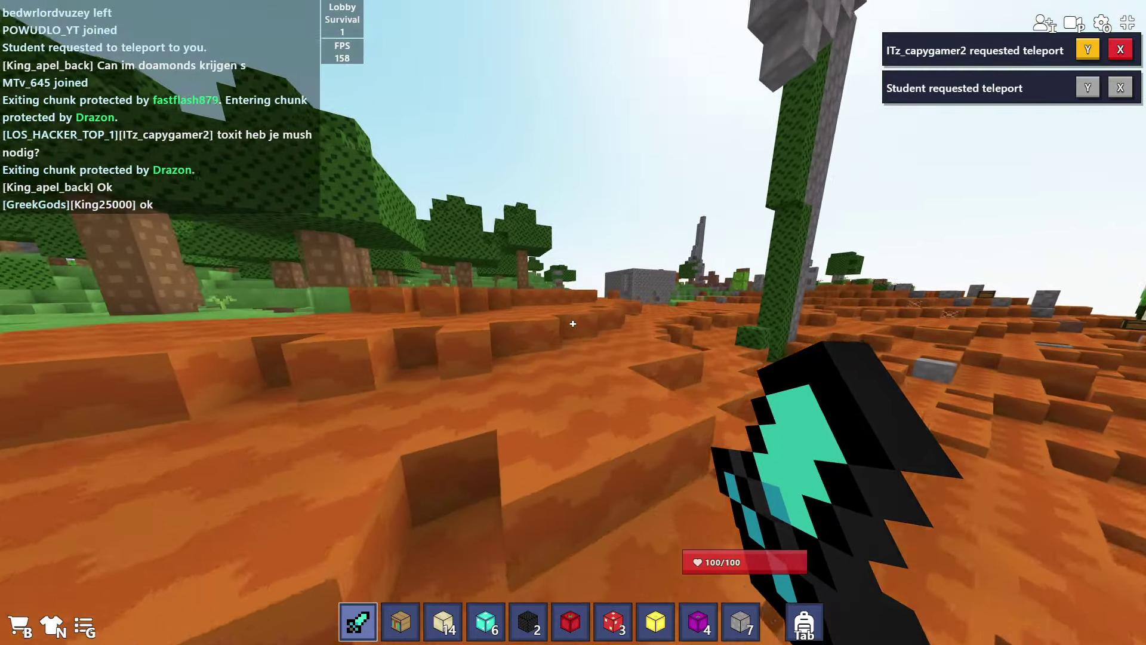
{"action": "key", "text": "w"}
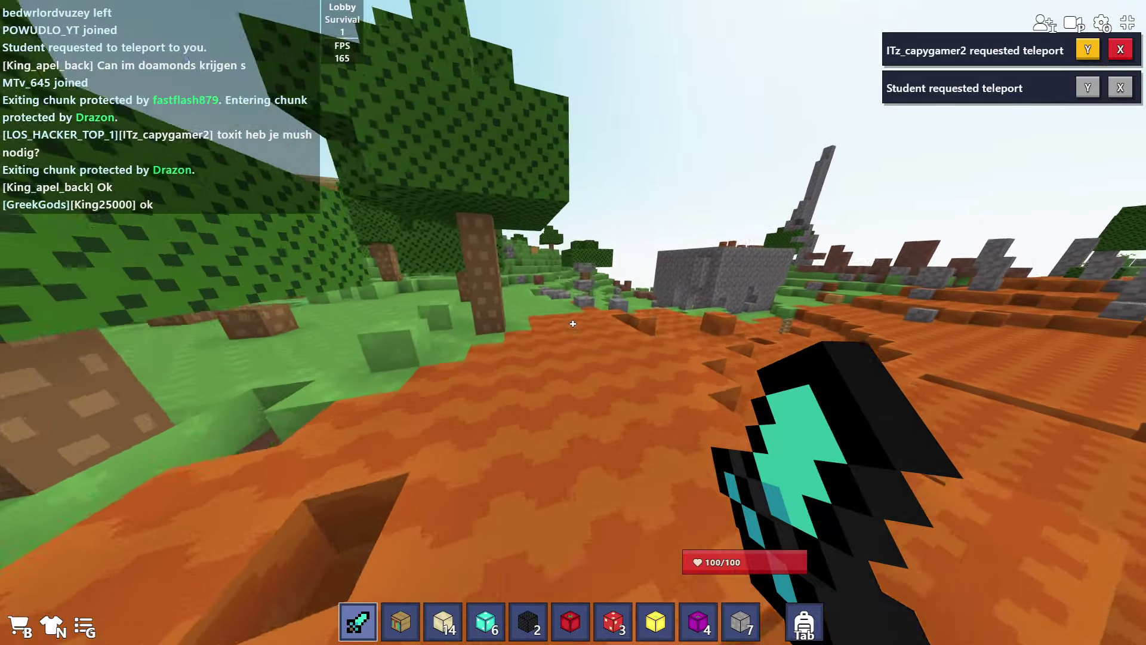
- Walk along the dirt path past the wooden house out to the open grassy hill
{"action": "key", "text": "w"}
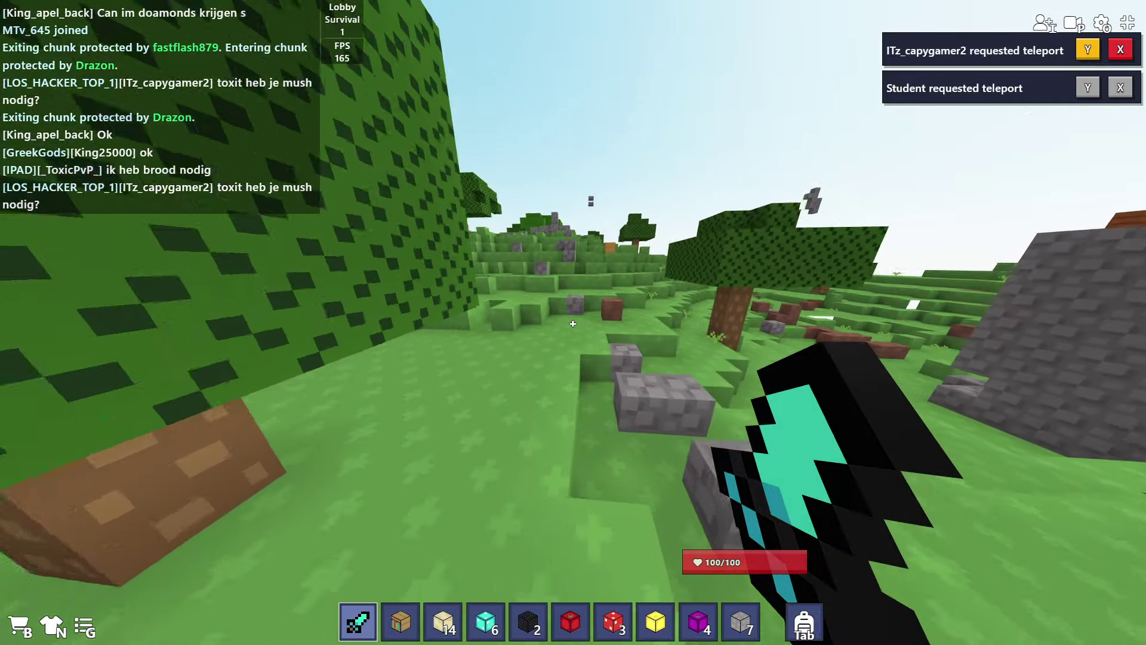
{"action": "key", "text": "w"}
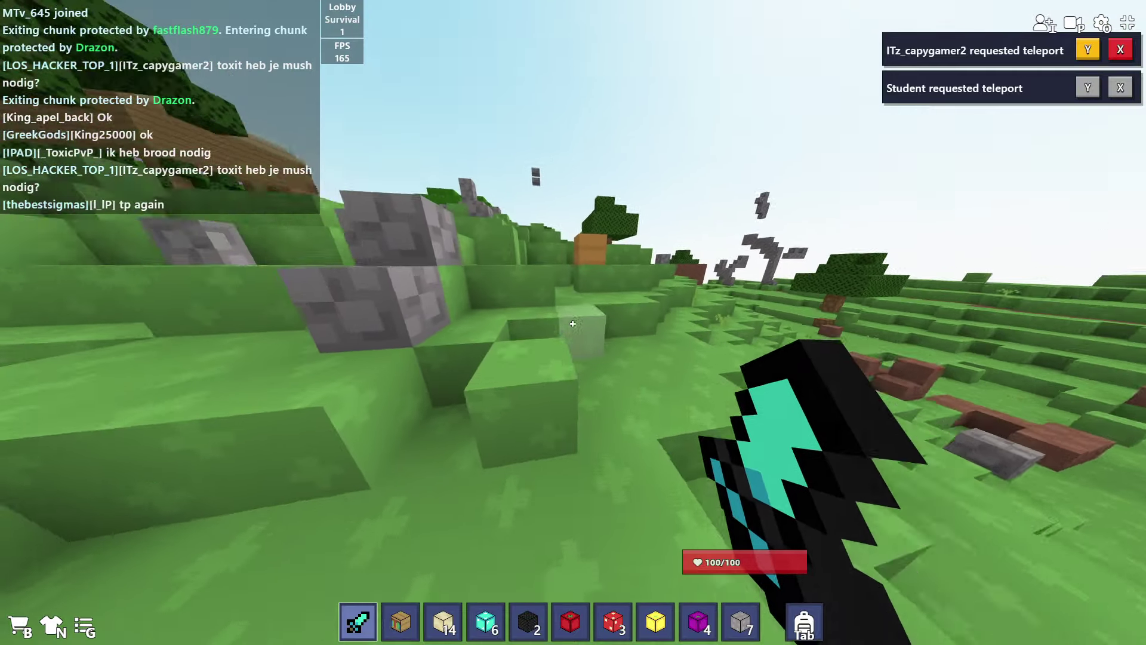
{"action": "key", "text": "w"}
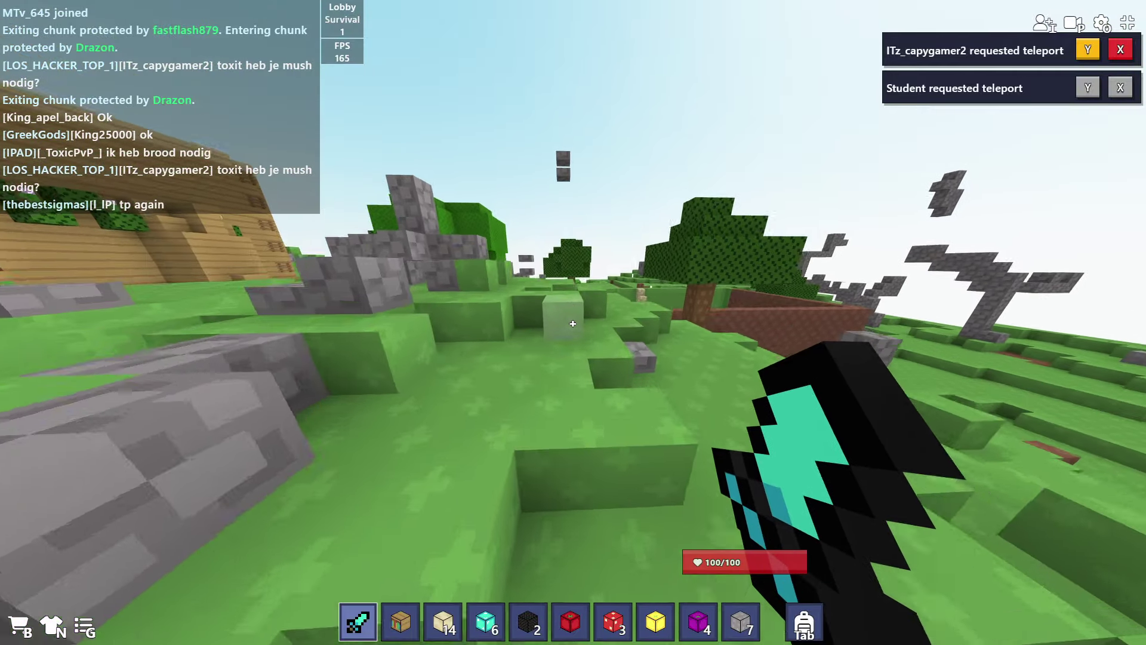
{"action": "key", "text": "w"}
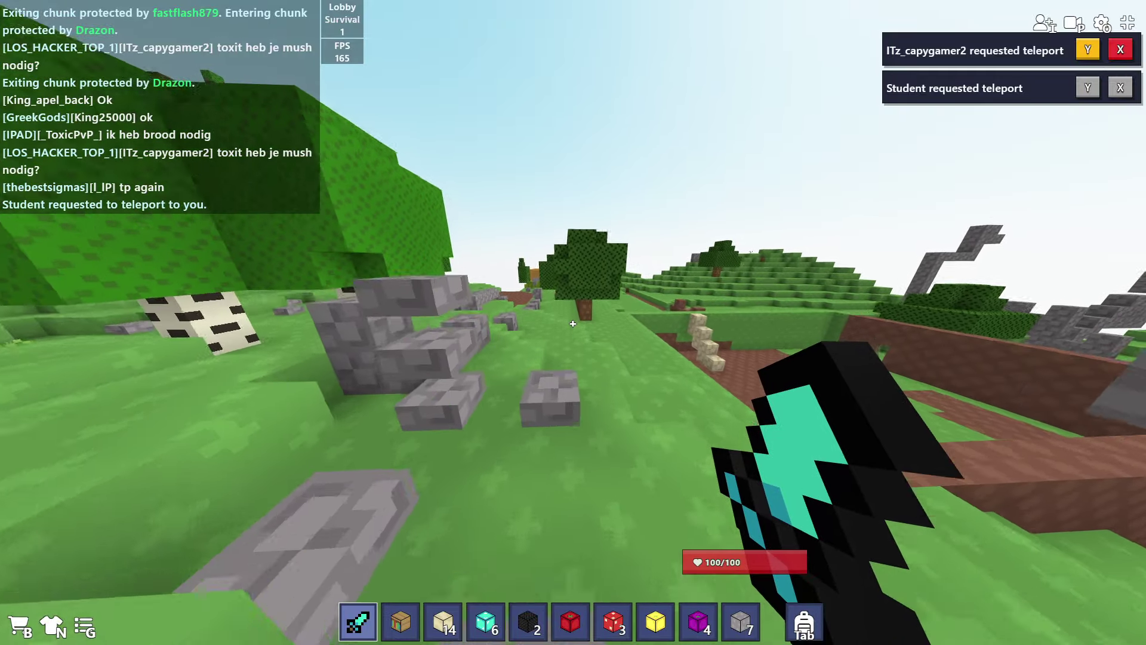
{"action": "key", "text": "w"}
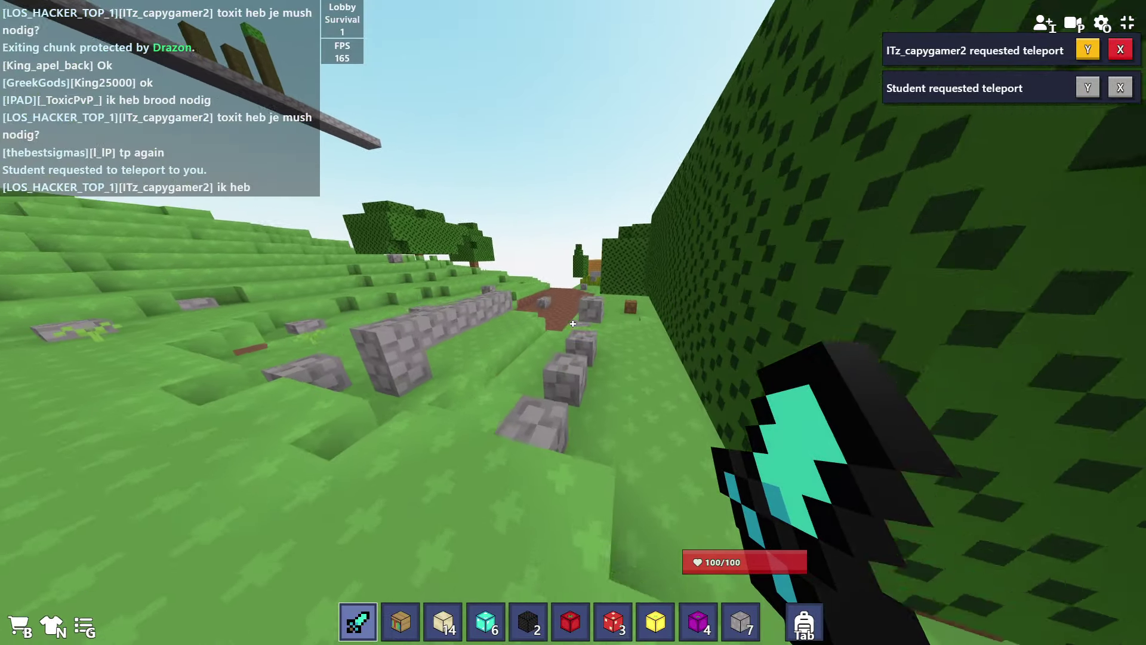
{"action": "key", "text": "w"}
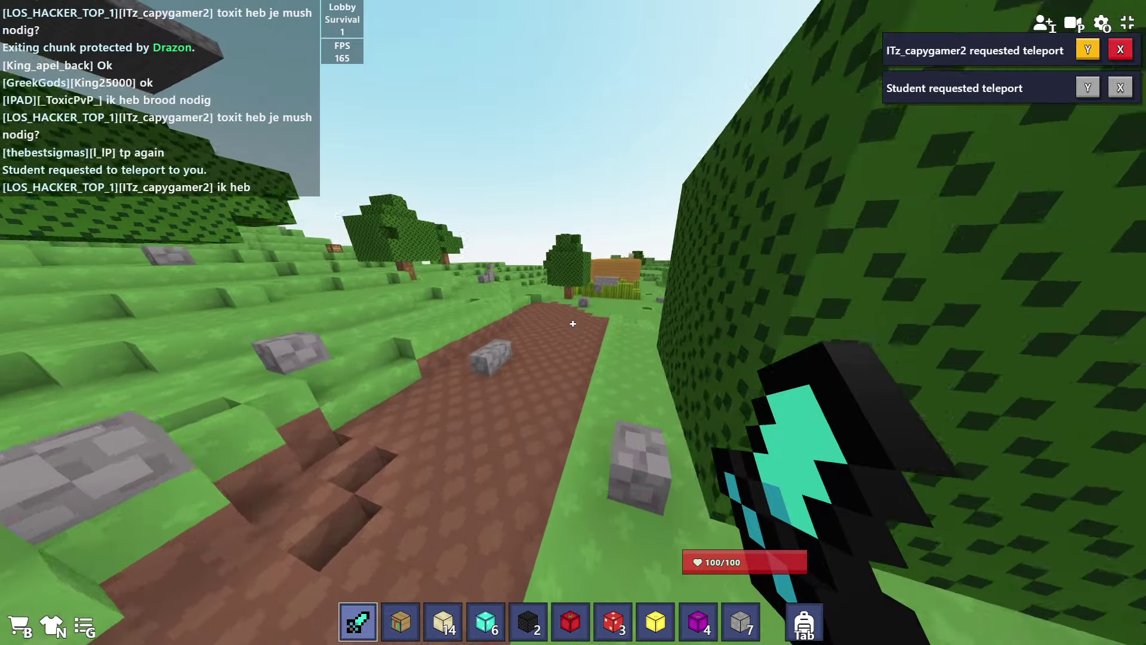
{"action": "key", "text": "w"}
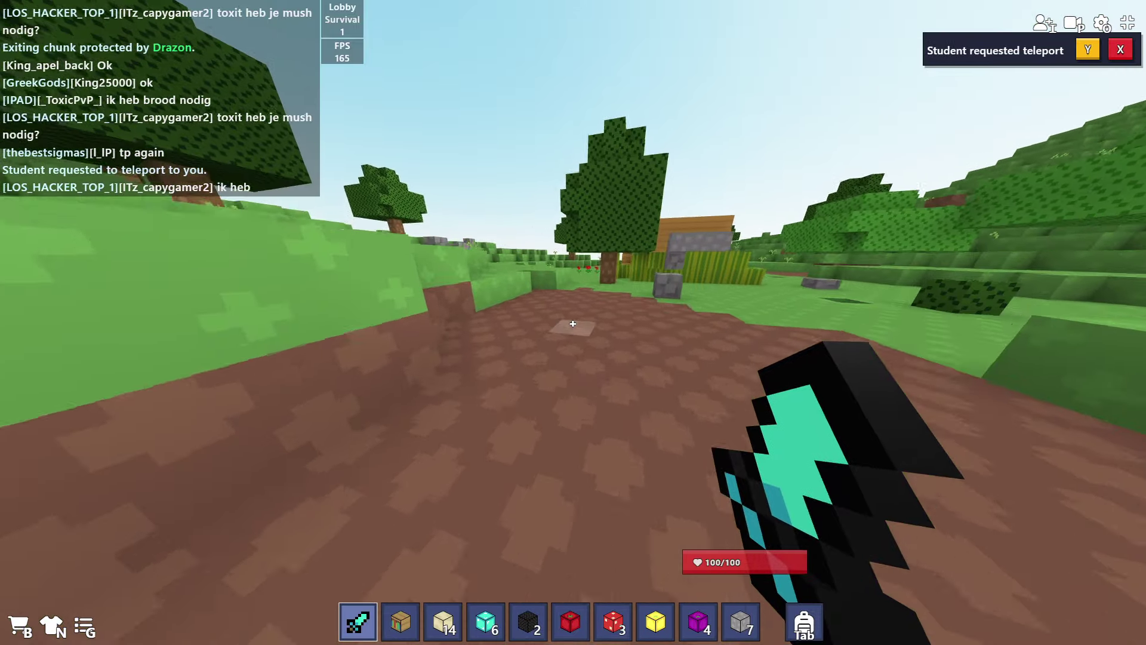
{"action": "key", "text": "w"}
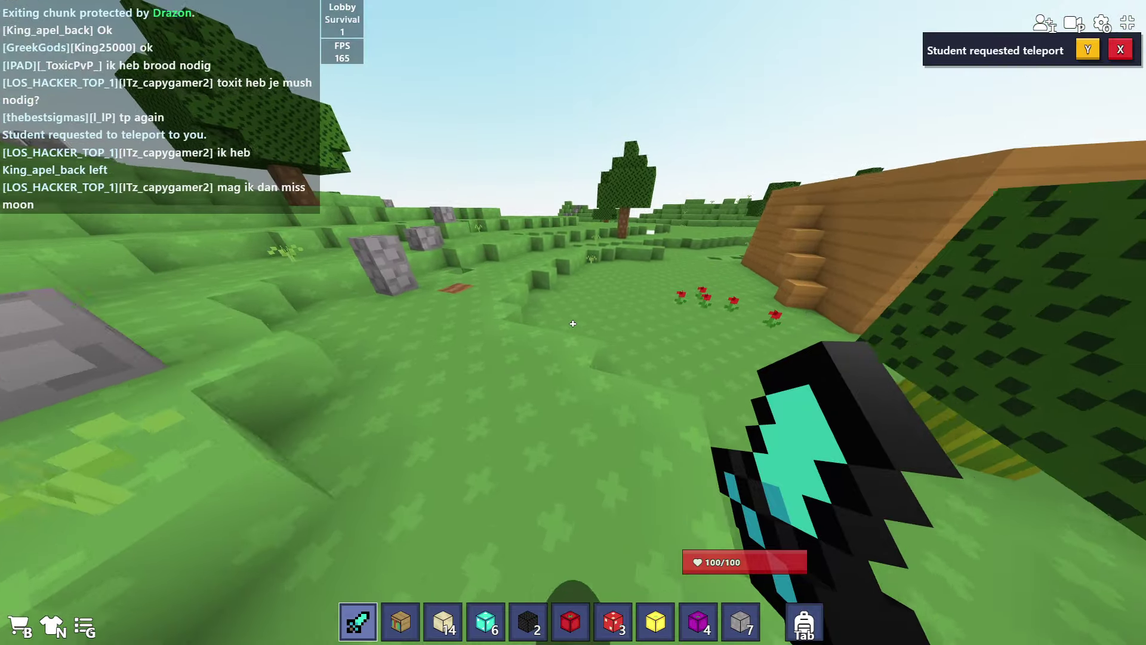
{"action": "key", "text": "w"}
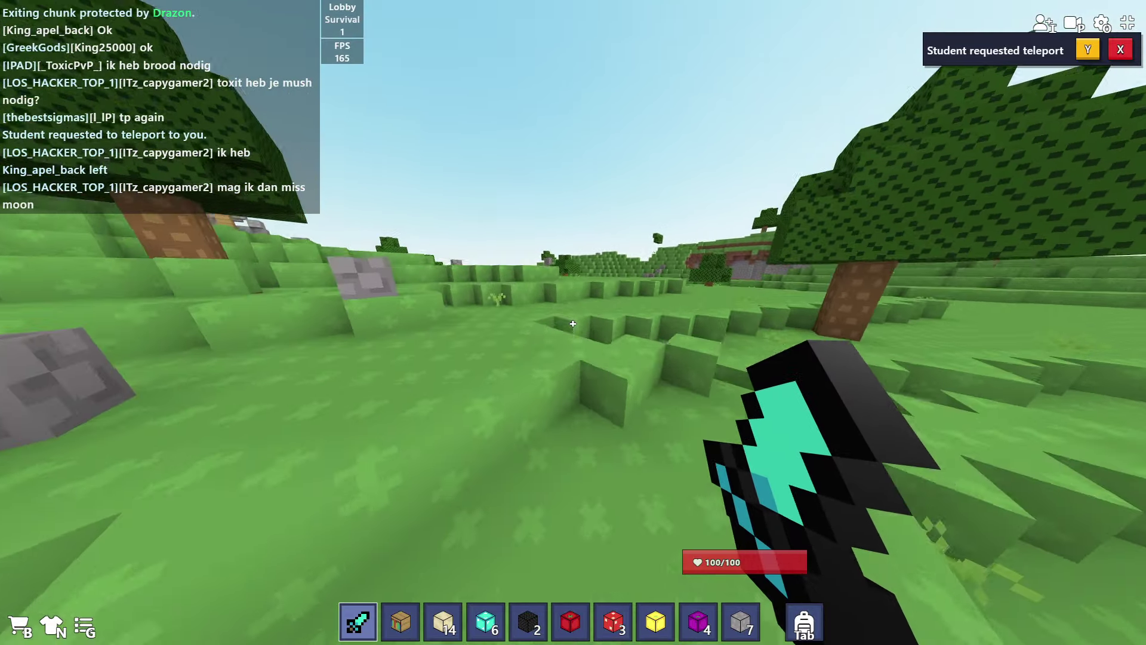
{"action": "key", "text": "w"}
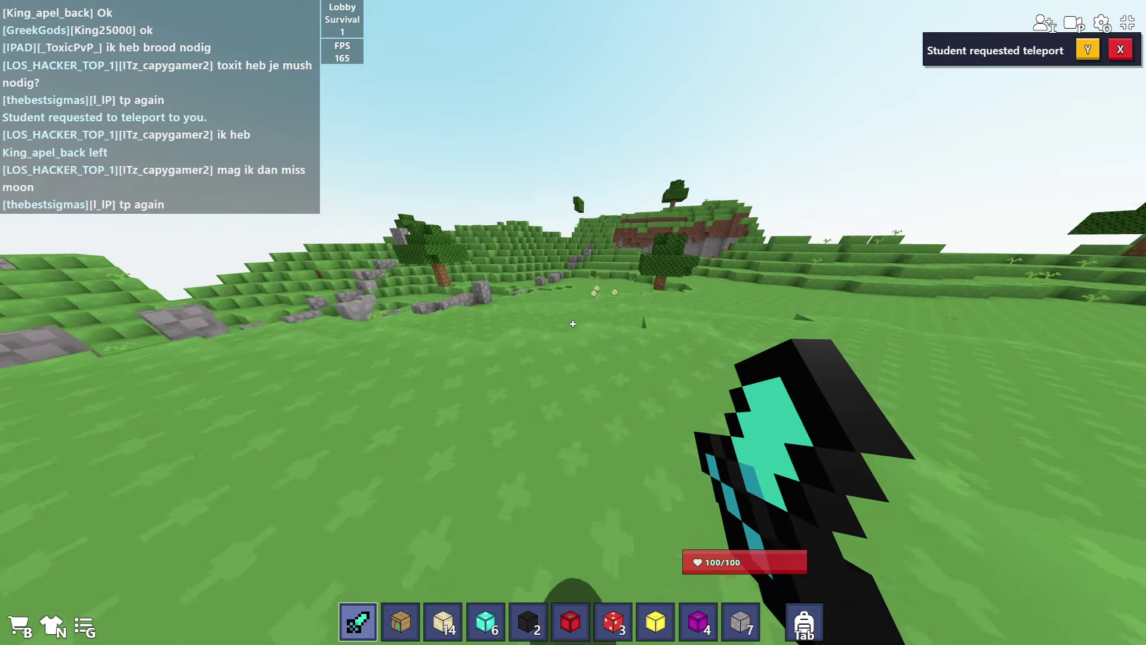
{"action": "key", "text": "w"}
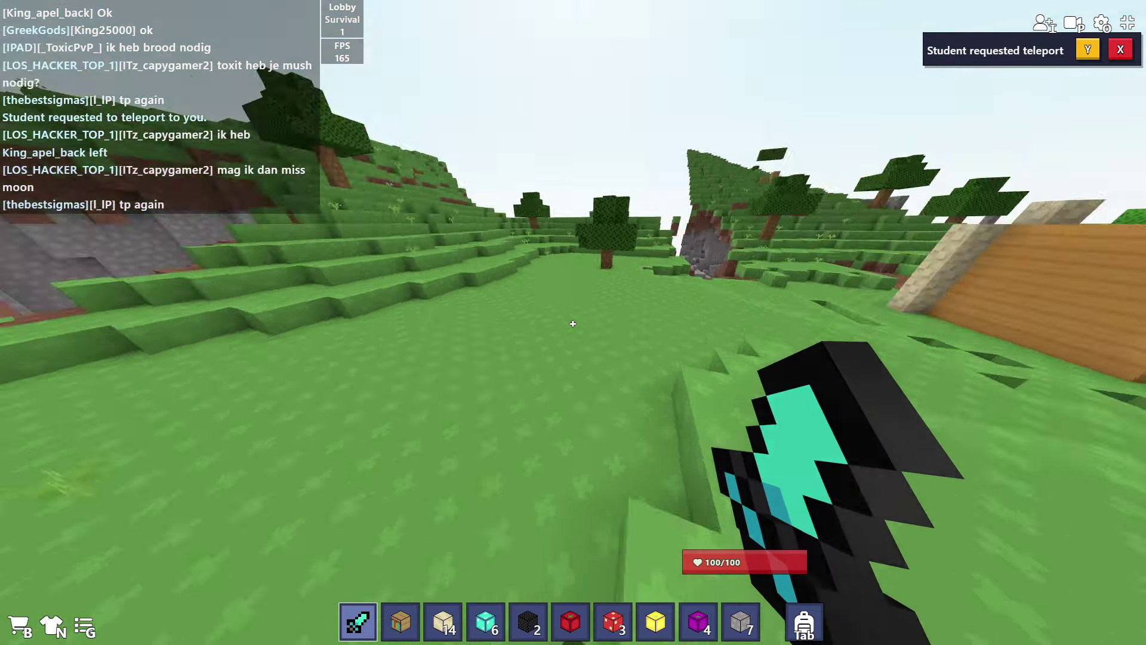
- Place bookshelf, sand and two diamond blocks in a row on the grass
{"action": "key", "text": "2"}
{"action": "right_click", "coordinate": [573, 323]}
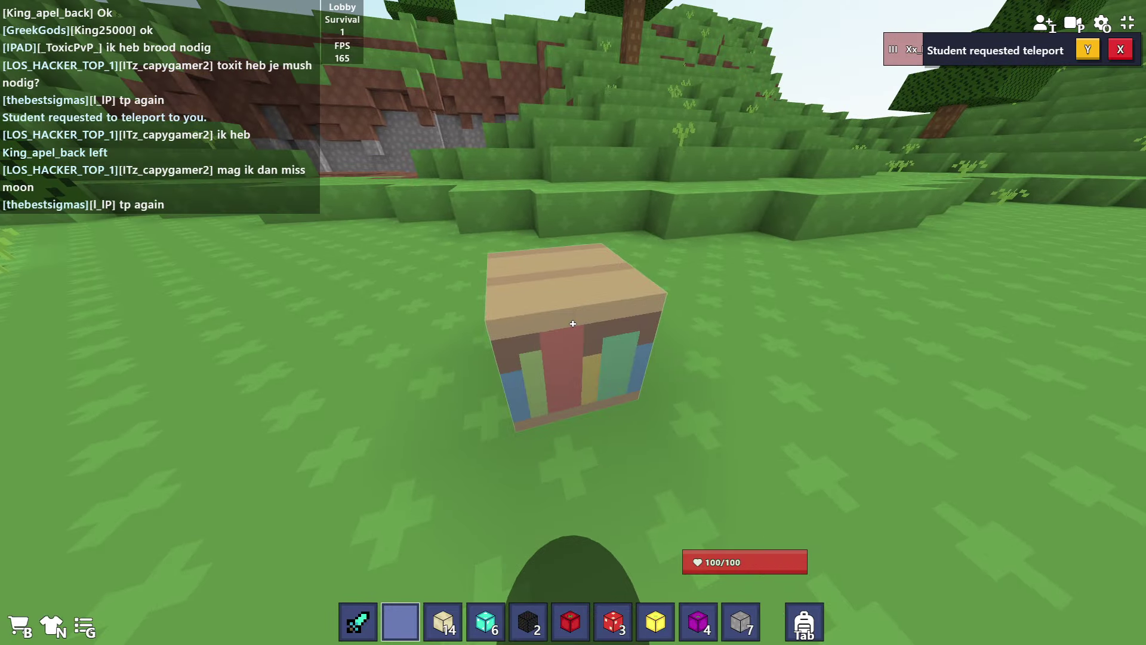
{"action": "key", "text": "3"}
{"action": "right_click", "coordinate": [573, 323]}
{"action": "key", "text": "4"}
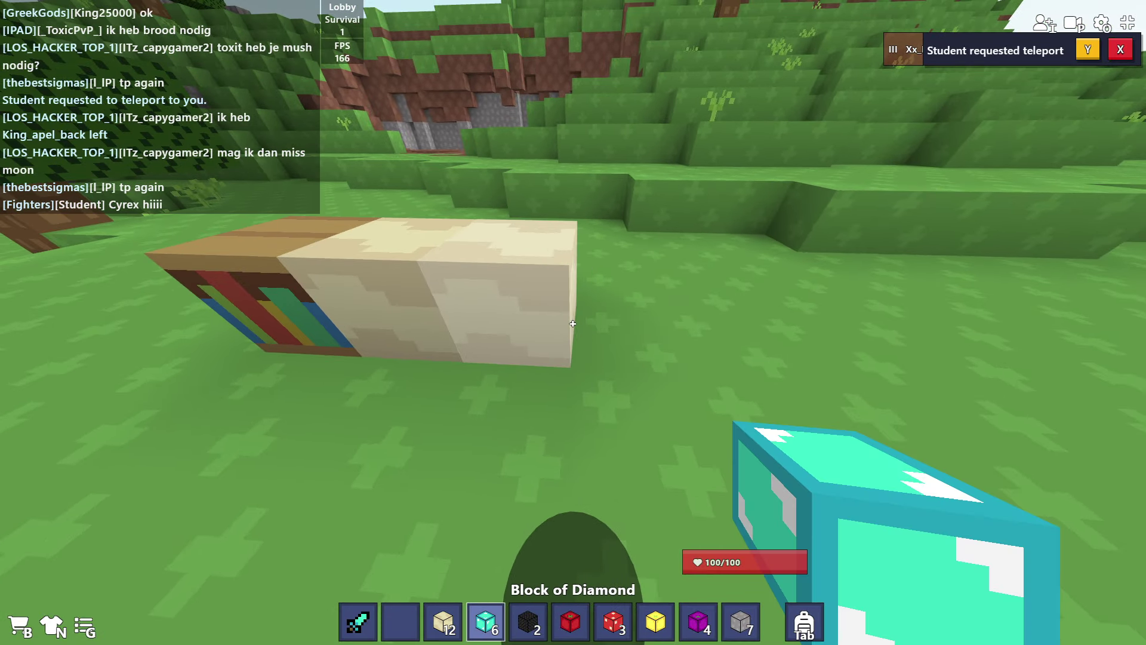
{"action": "right_click", "coordinate": [573, 323]}
{"action": "right_click", "coordinate": [572, 323]}
{"action": "key", "text": "5"}
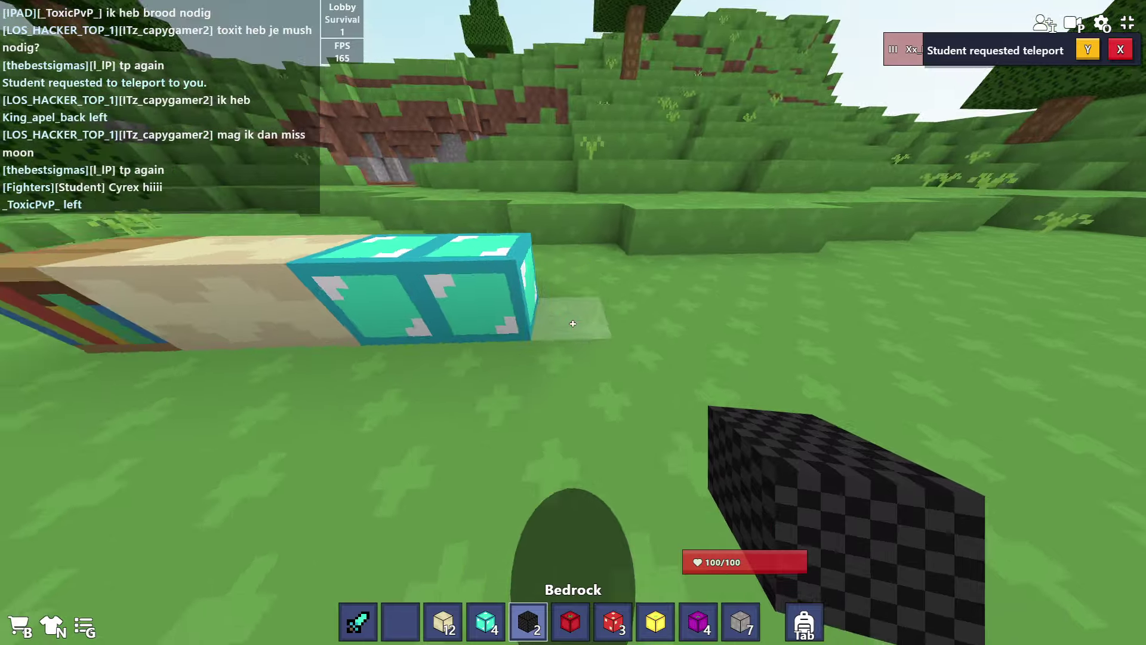
{"action": "right_click", "coordinate": [572, 323]}
{"action": "right_click", "coordinate": [572, 323]}
{"action": "key", "text": "s"}
- Extend the row with apple, red mushroom, pear and two plum blocks
{"action": "key", "text": "6"}
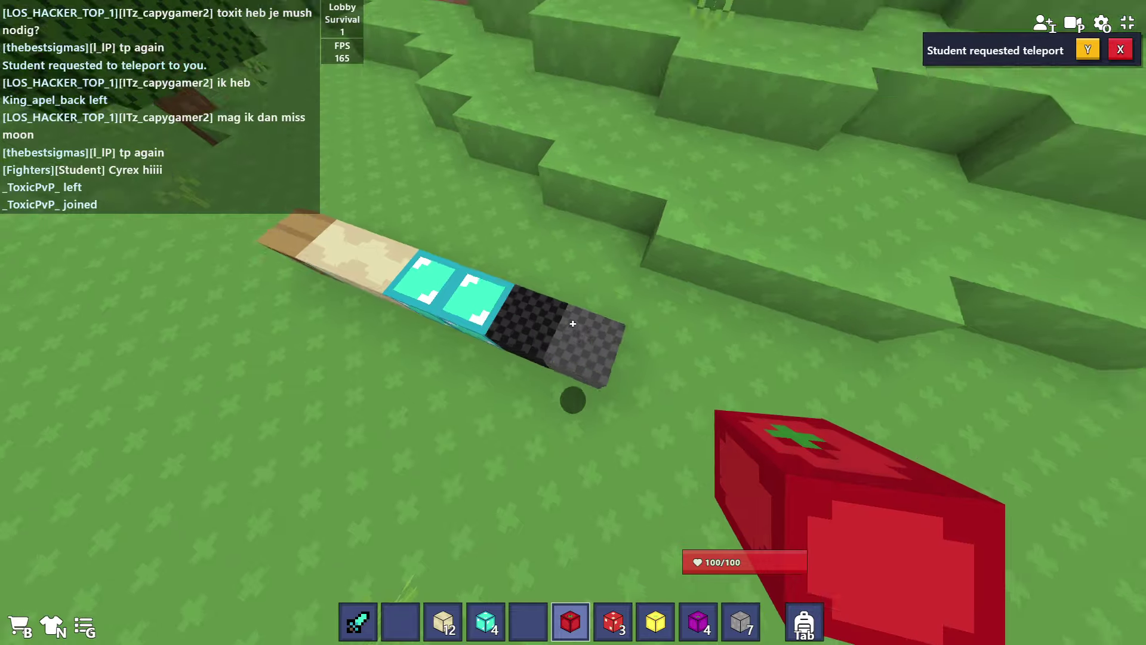
{"action": "right_click", "coordinate": [572, 324]}
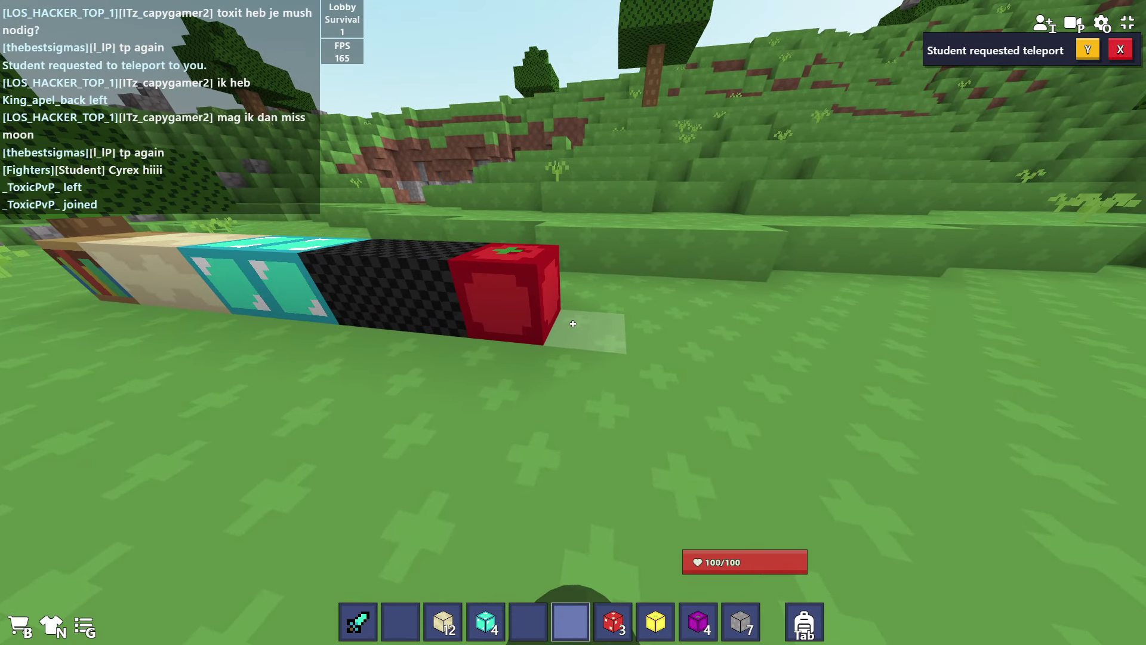
{"action": "key", "text": "7"}
{"action": "right_click", "coordinate": [573, 324]}
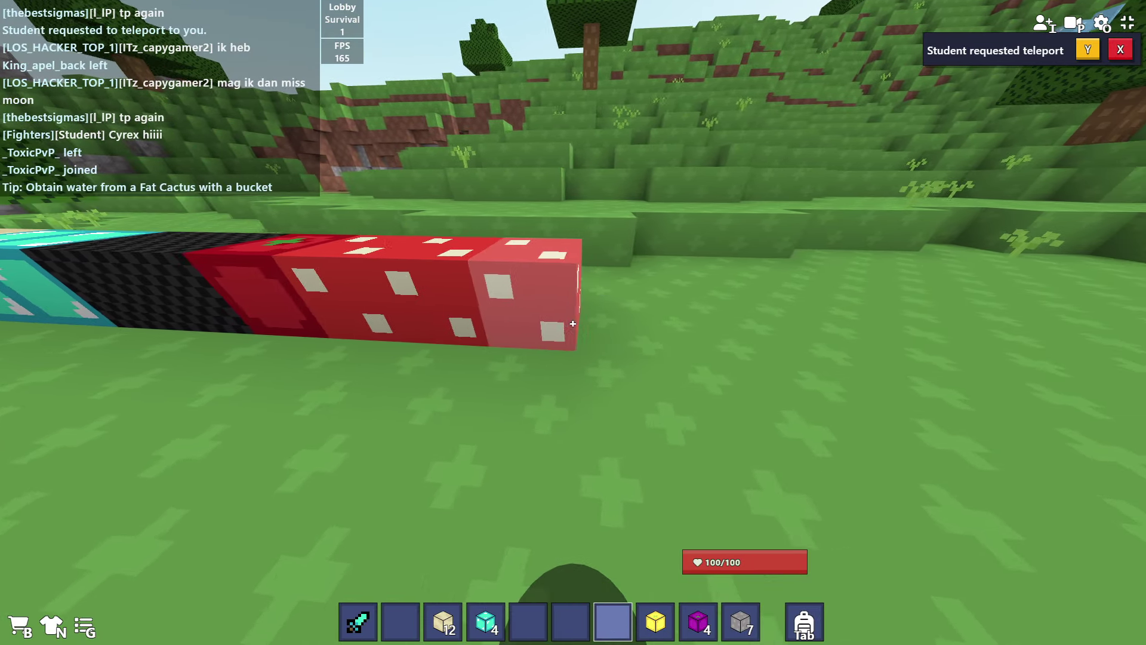
{"action": "key", "text": "8"}
{"action": "right_click", "coordinate": [571, 323]}
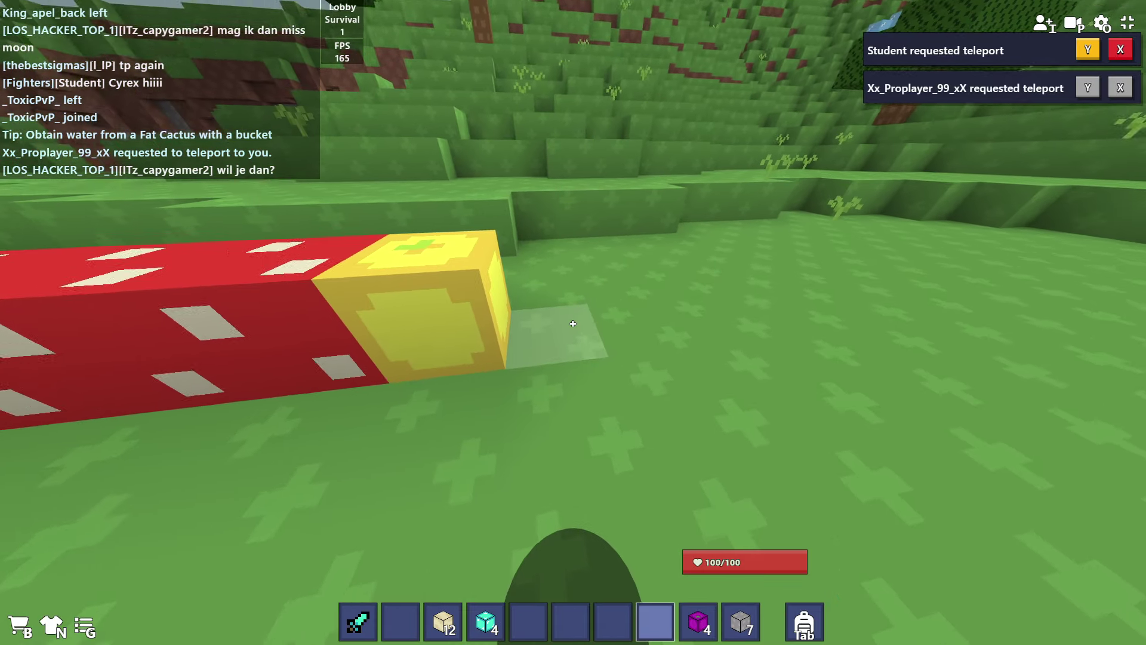
{"action": "key", "text": "9"}
{"action": "right_click", "coordinate": [573, 324]}
{"action": "right_click", "coordinate": [571, 323]}
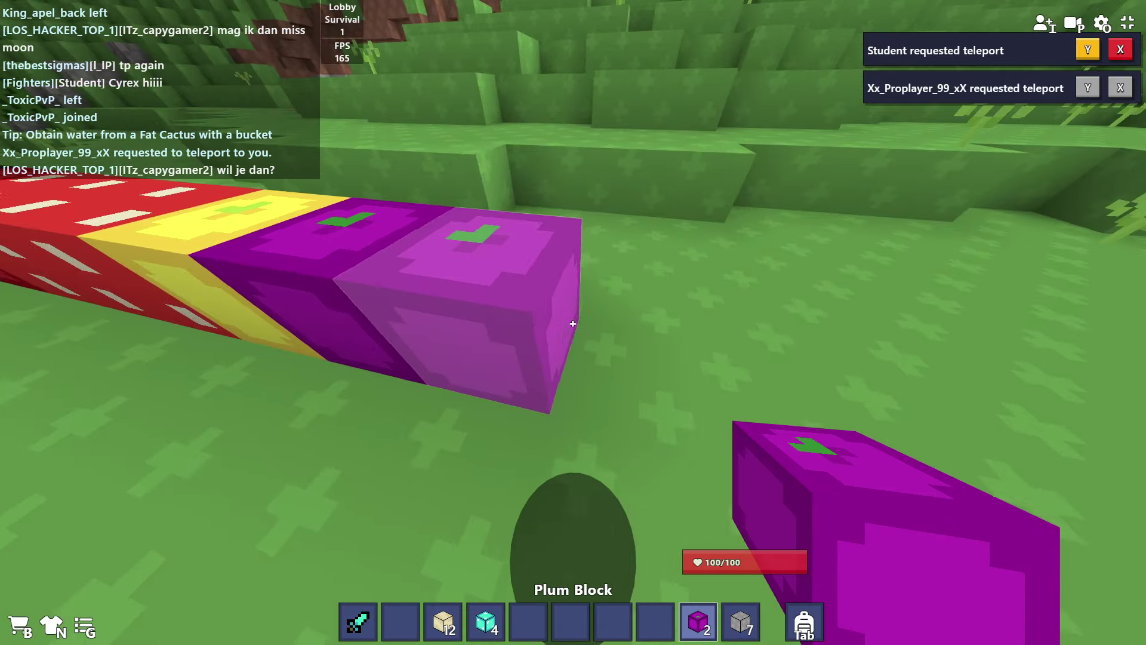
{"action": "key", "text": "0"}
{"action": "right_click", "coordinate": [573, 323]}
{"action": "right_click", "coordinate": [573, 324]}
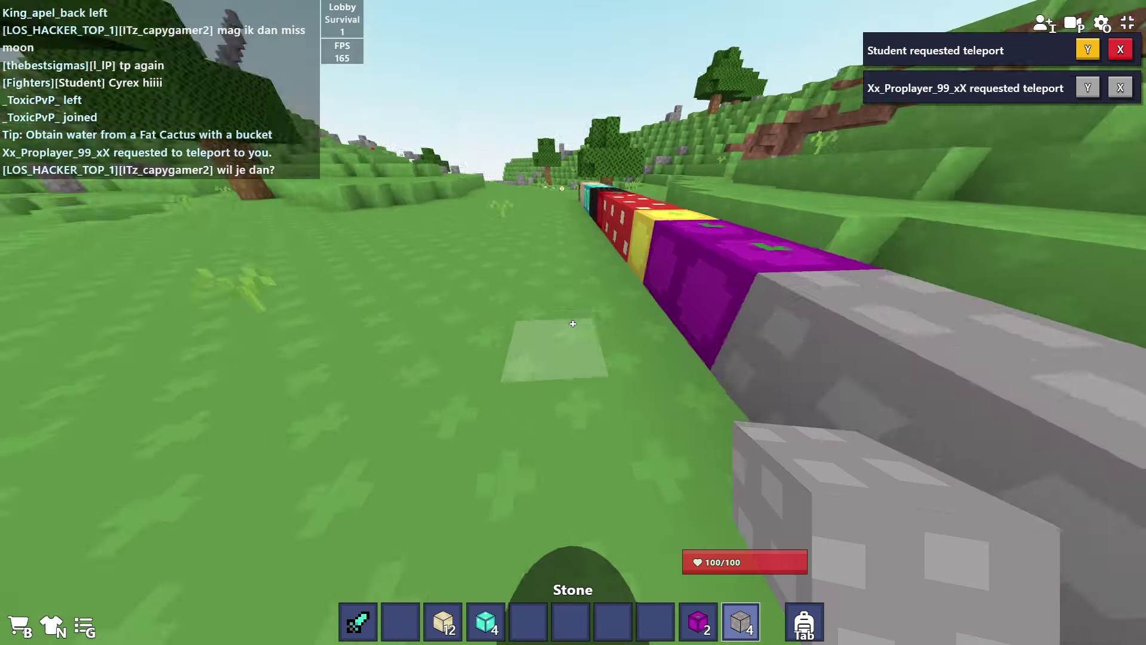
{"action": "key", "text": "s"}
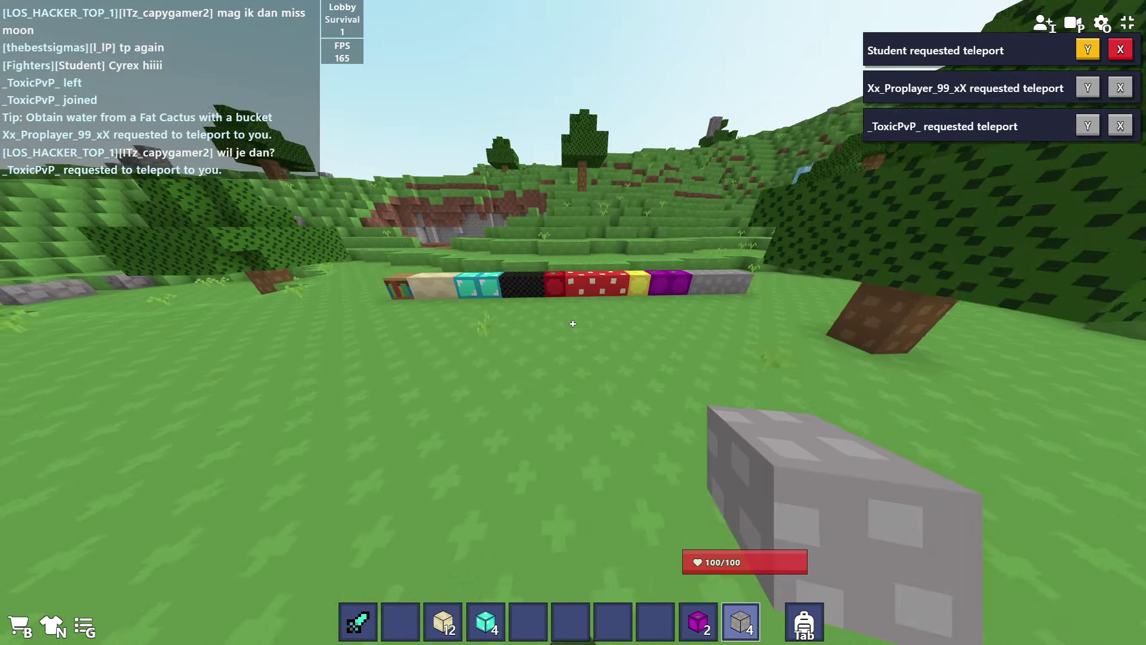
- Walk along and beside the block row to view the retextured blocks side-on
{"action": "key", "text": "w"}
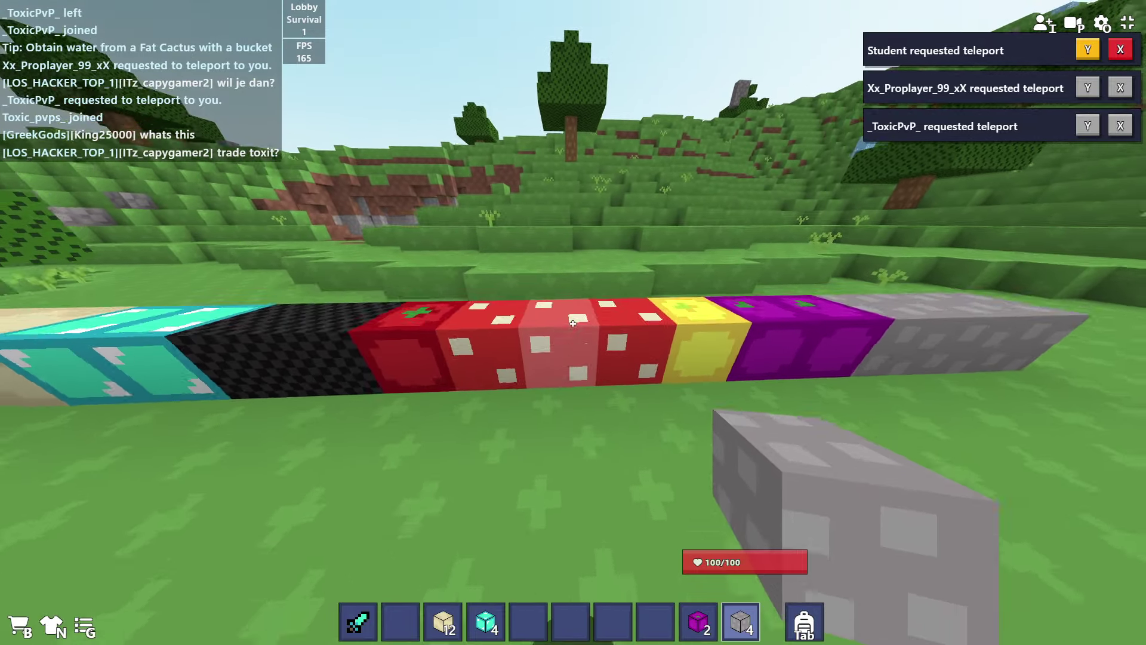
{"action": "key", "text": "w"}
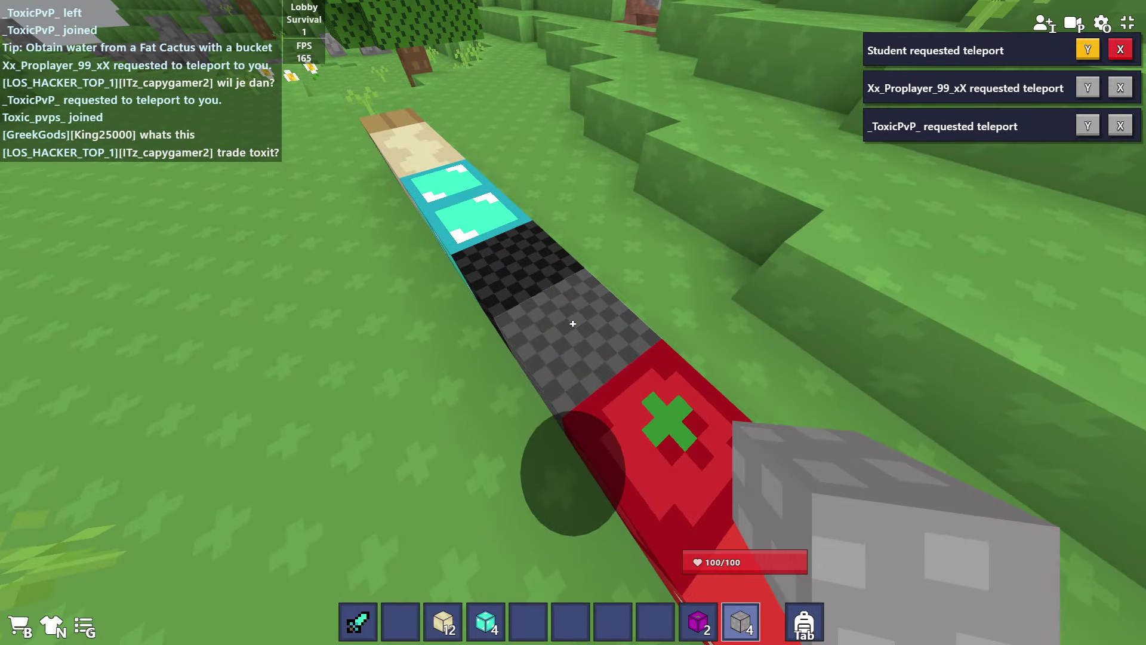
{"action": "key", "text": "w"}
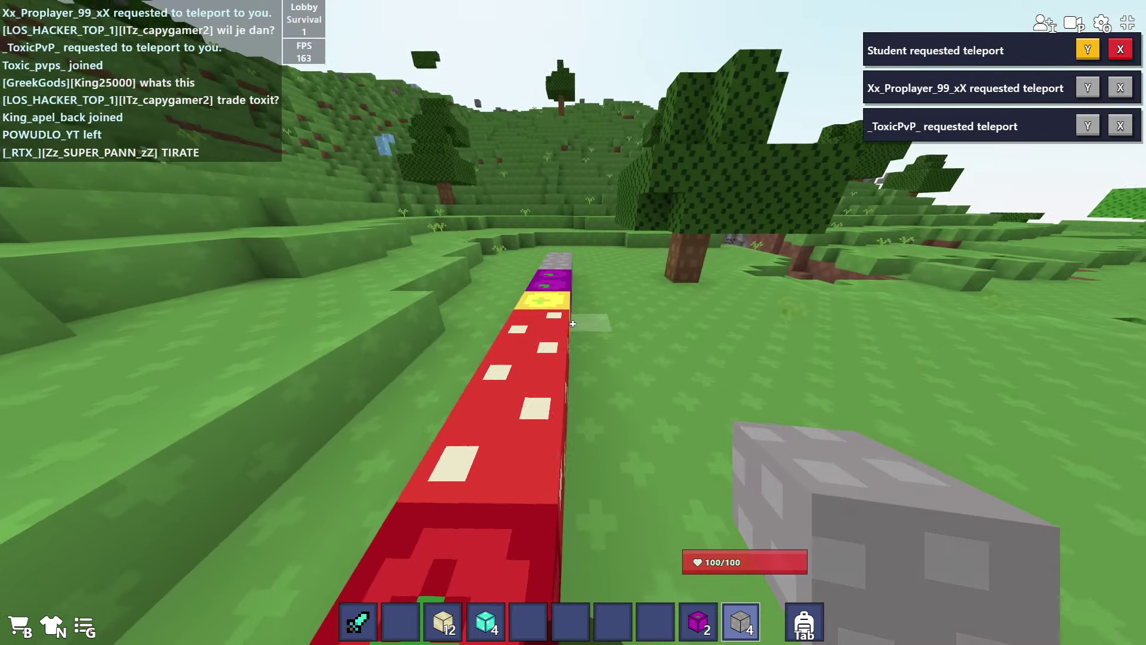
{"action": "key", "text": "a"}
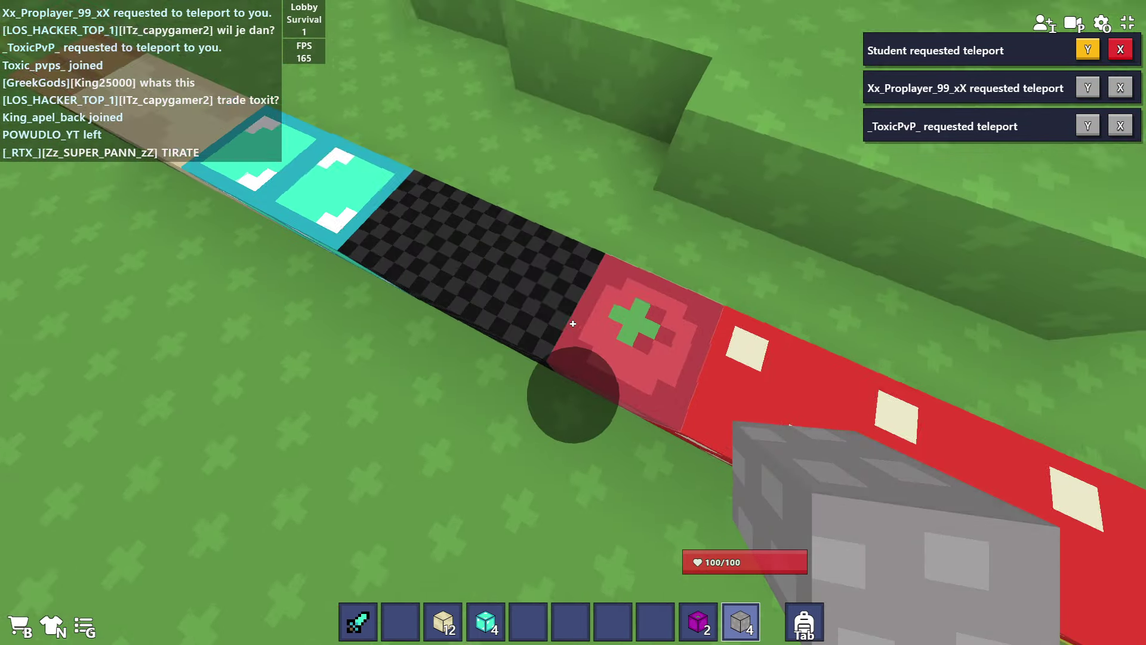
{"action": "key", "text": "w"}
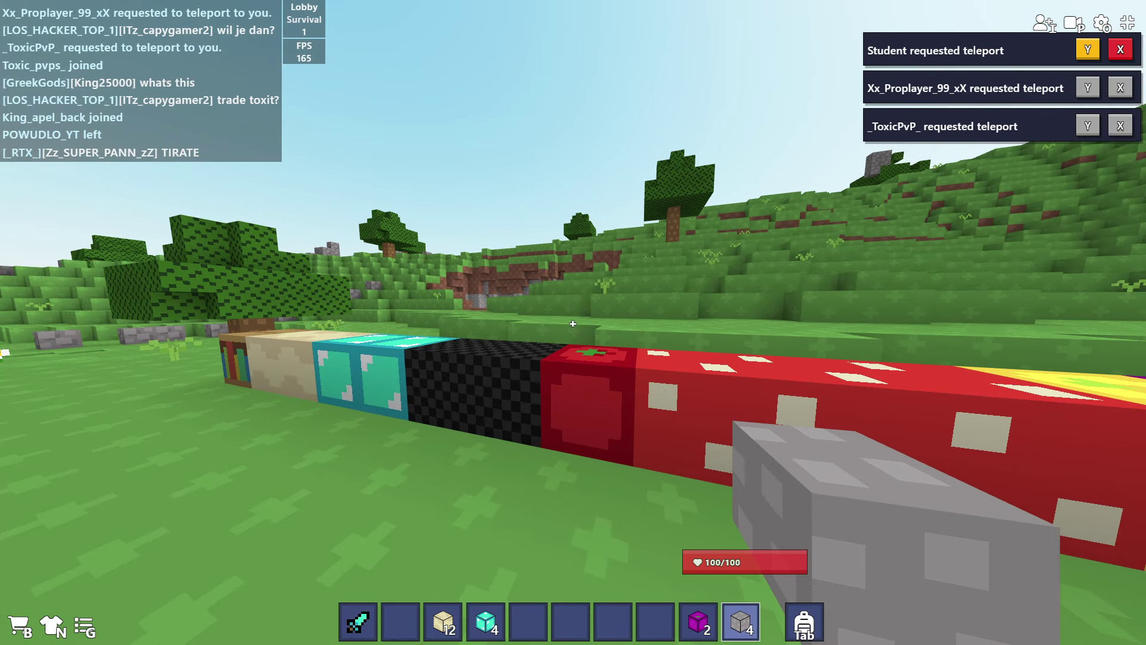
{"action": "key", "text": "a"}
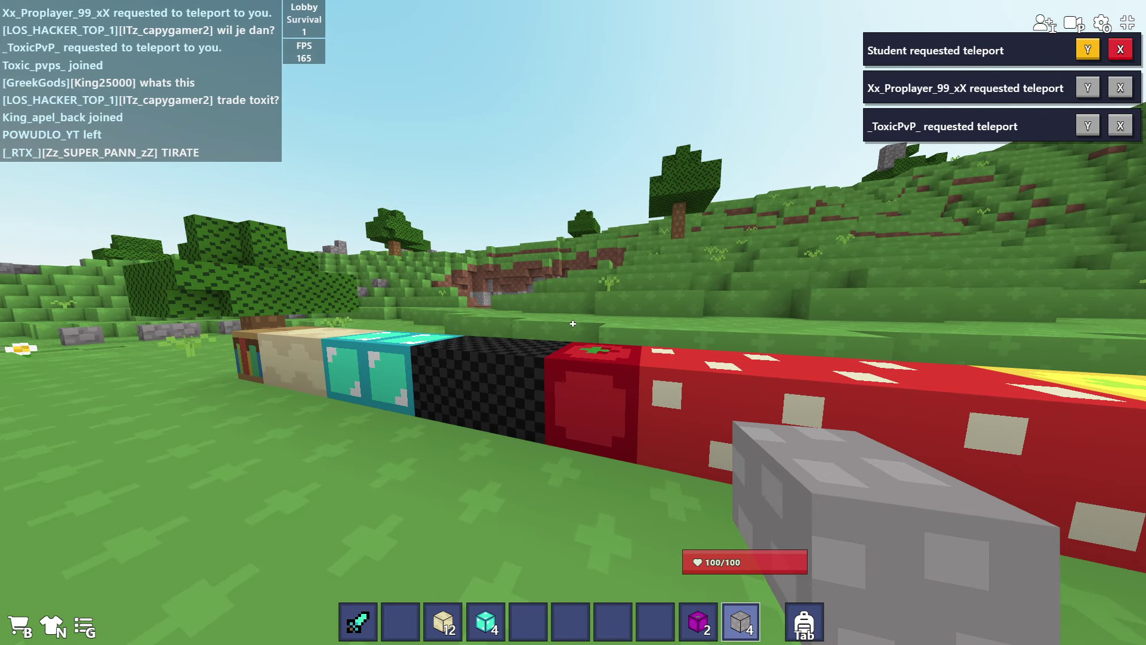
- View the Texture Pack URL in the graphics settings, then leave fullscreen and quit to the game menu
{"action": "key", "text": "Escape"}
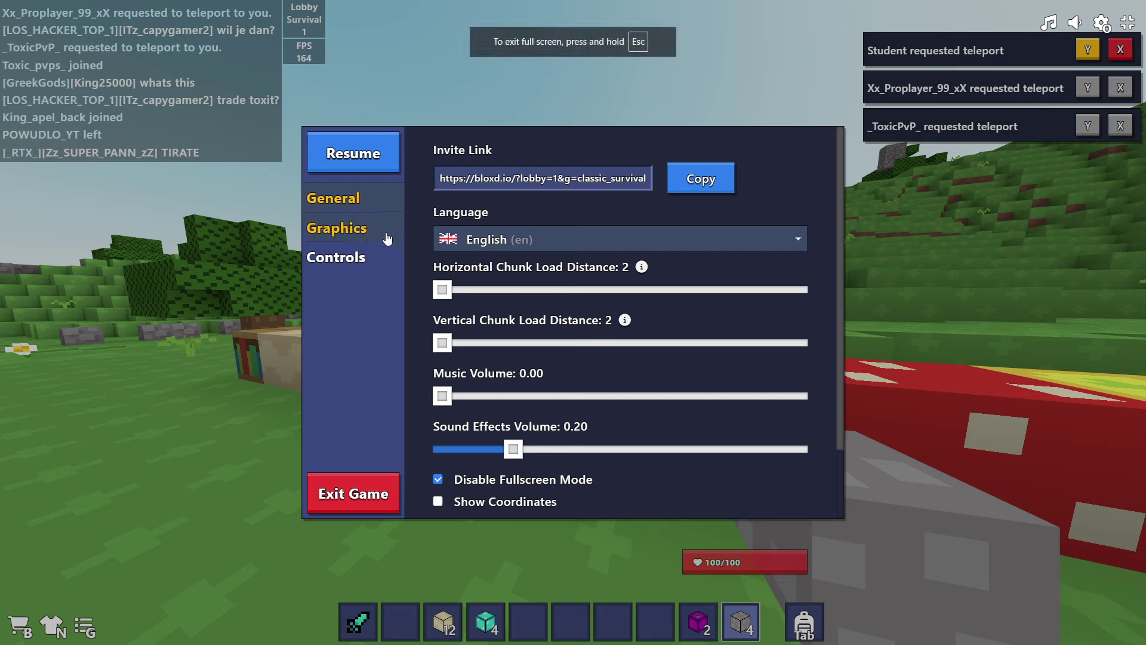
{"action": "left_click", "coordinate": [387, 237]}
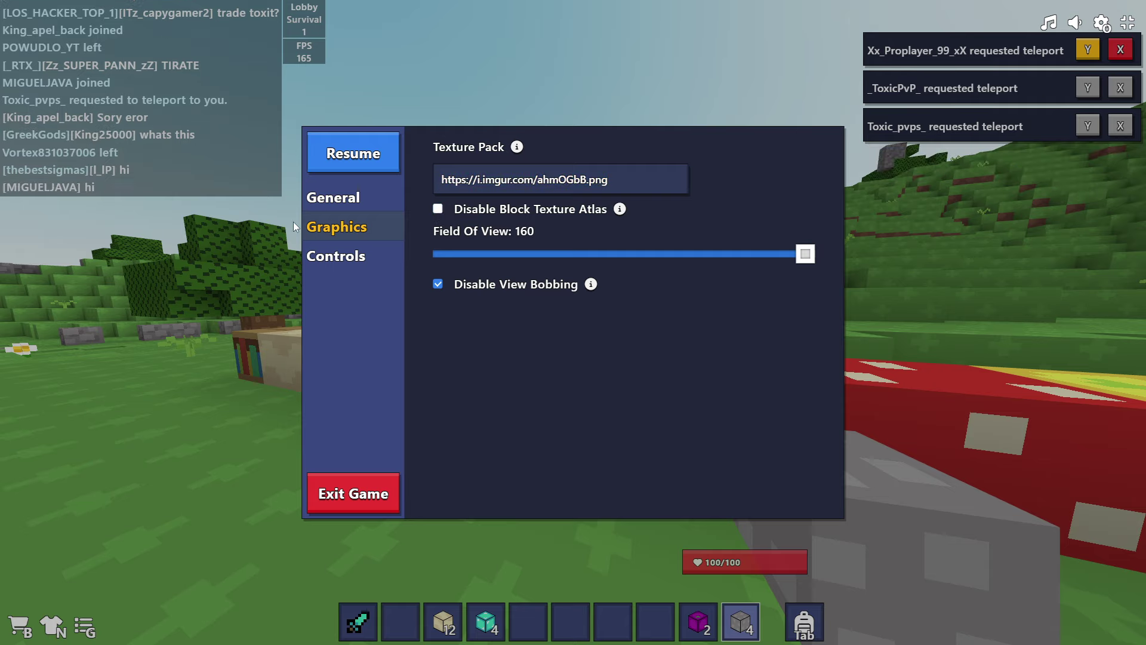
{"action": "key", "text": "F11"}
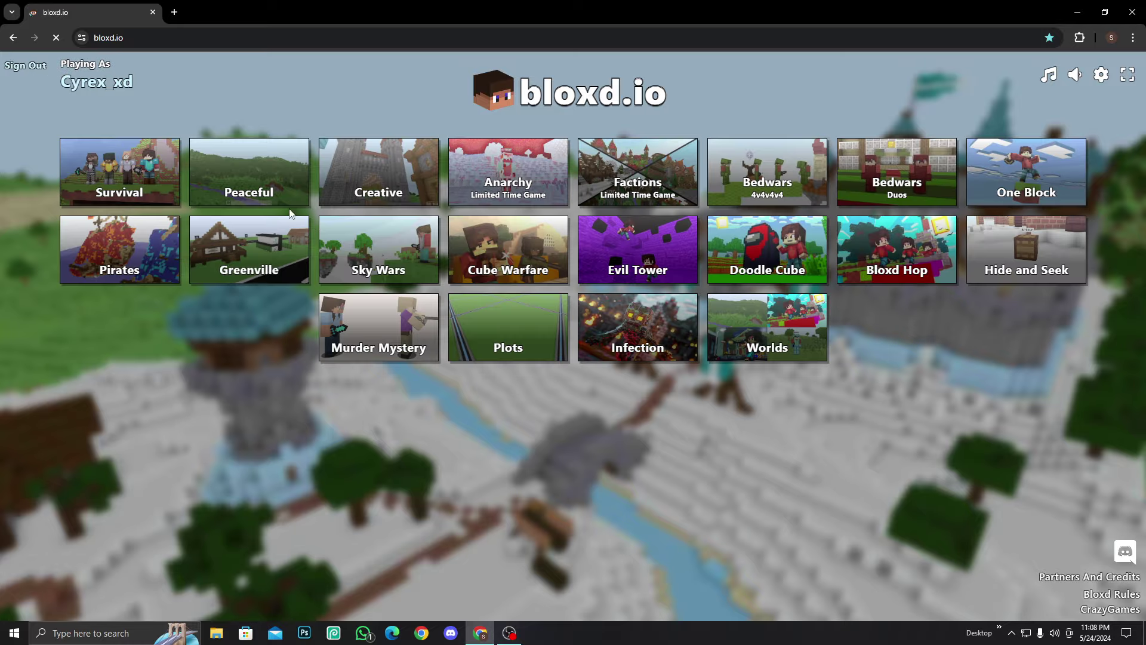
- Join Survival lobby 1 by name after Quick Play finds the lobby full
{"action": "left_click", "coordinate": [121, 174]}
{"action": "left_click", "coordinate": [577, 381]}
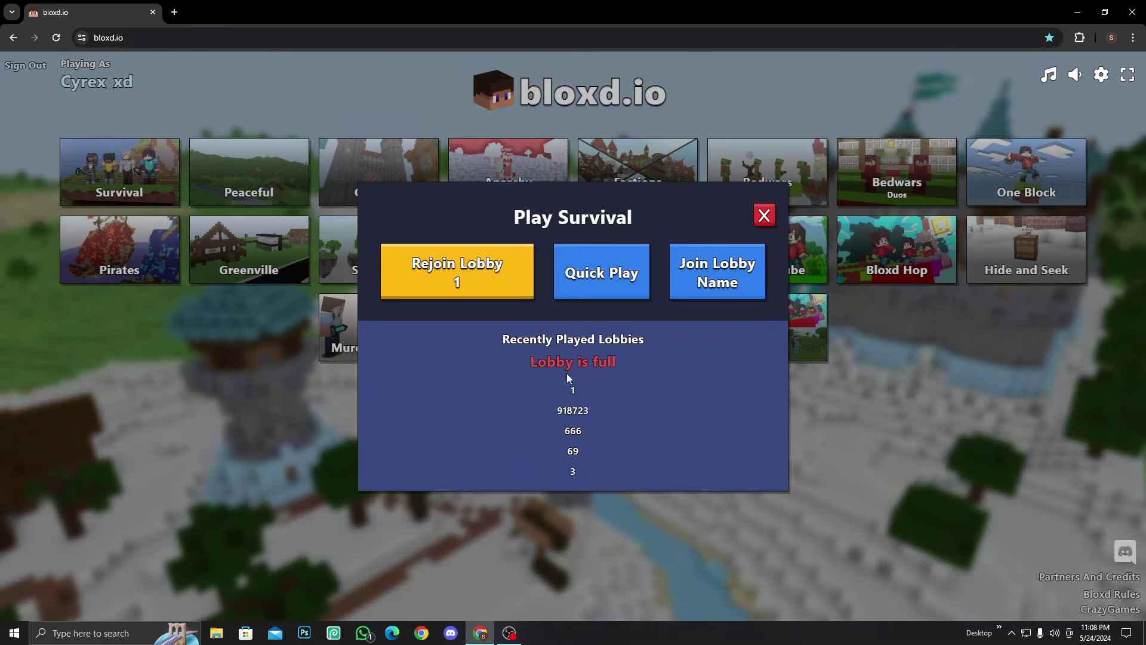
{"action": "left_click", "coordinate": [574, 389]}
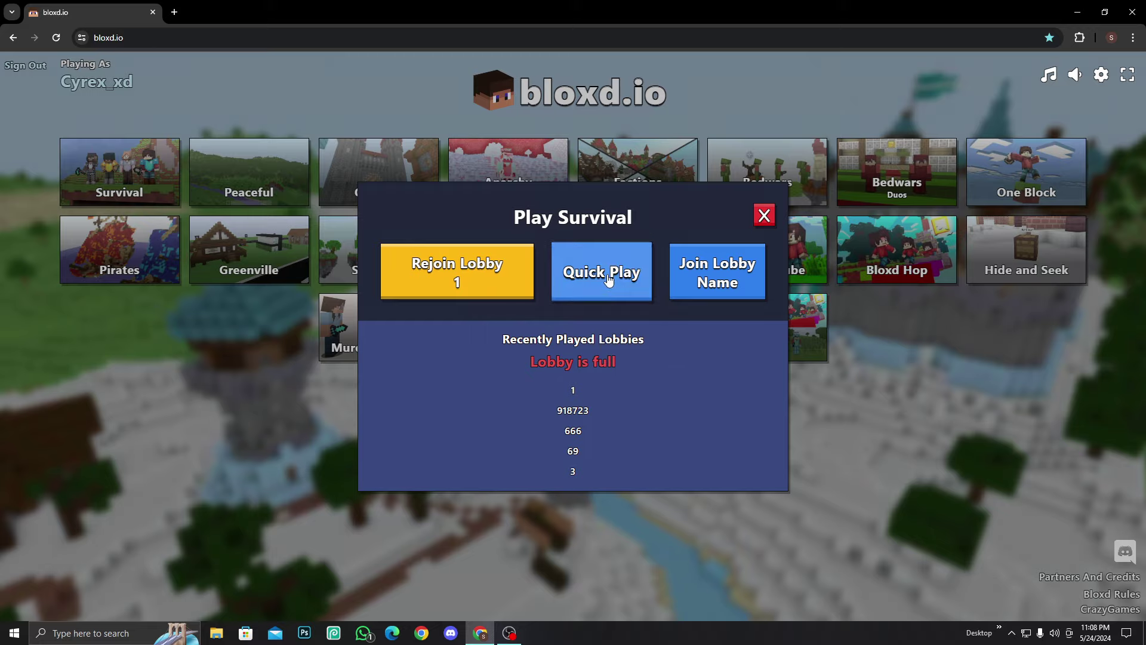
{"action": "left_click", "coordinate": [740, 282]}
{"action": "left_click", "coordinate": [684, 366]}
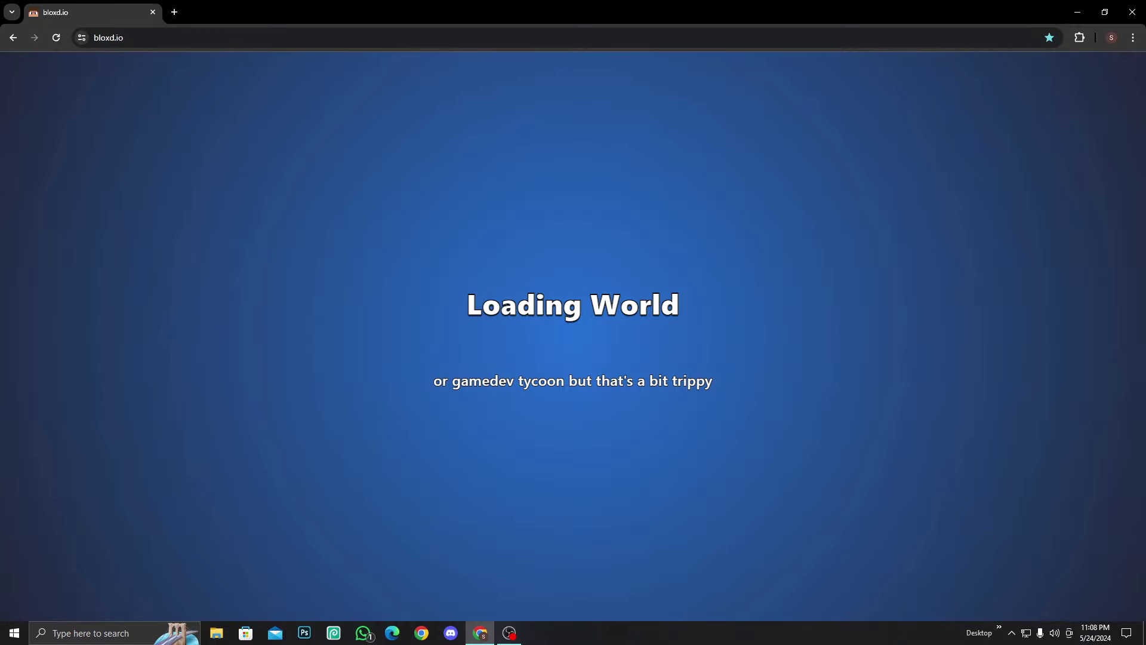
{"action": "key", "text": "ctrl"}
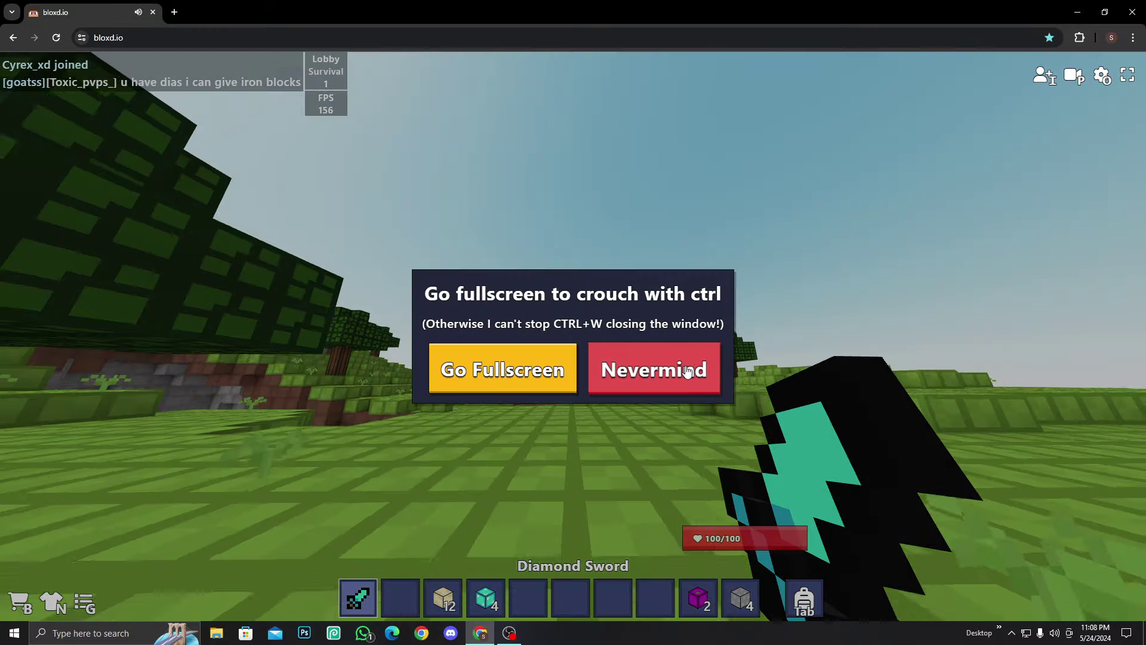
- Dismiss the fullscreen prompt, walk to the block row and jump up to look down on it
{"action": "left_click", "coordinate": [502, 368]}
{"action": "key", "text": "w"}
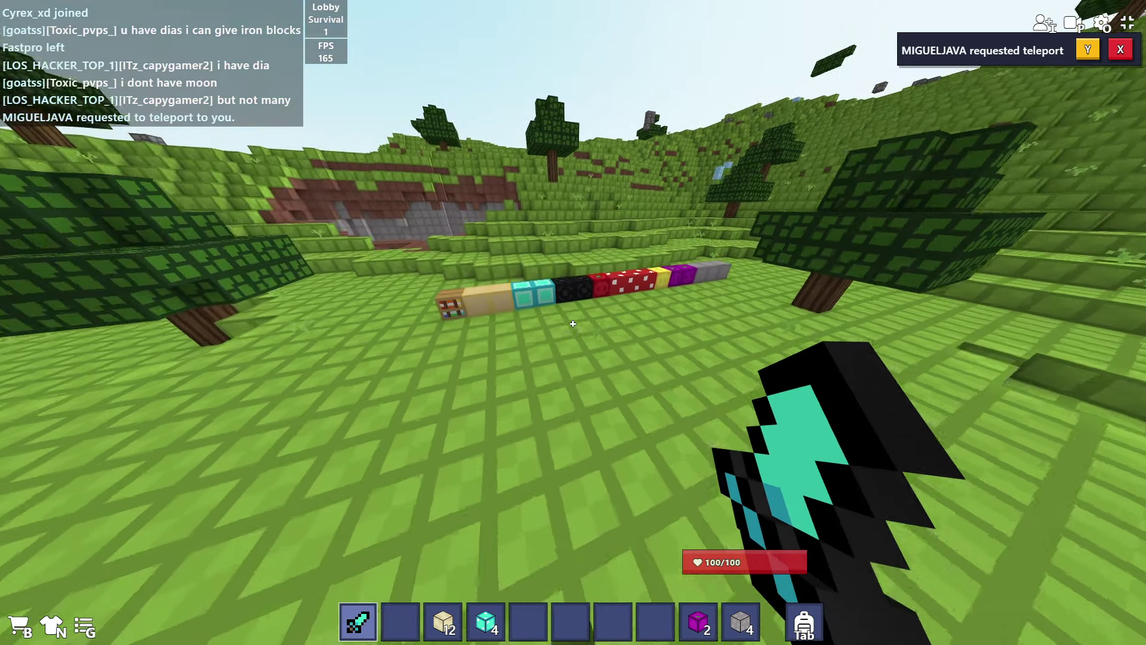
{"action": "key", "text": "w"}
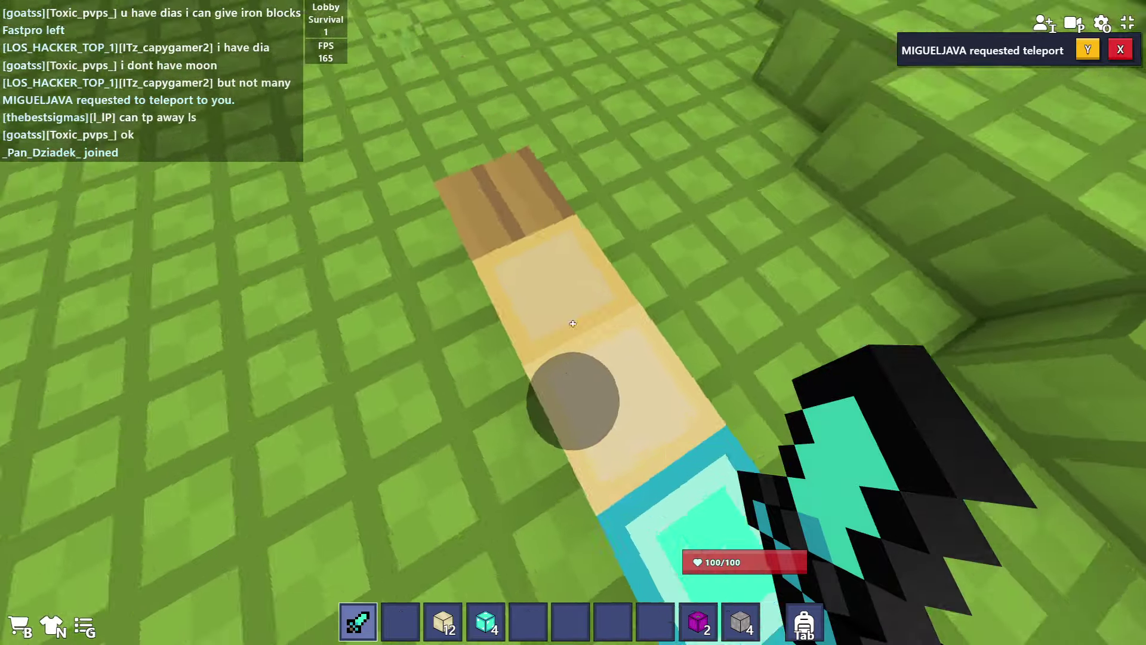
{"action": "key", "text": "s"}
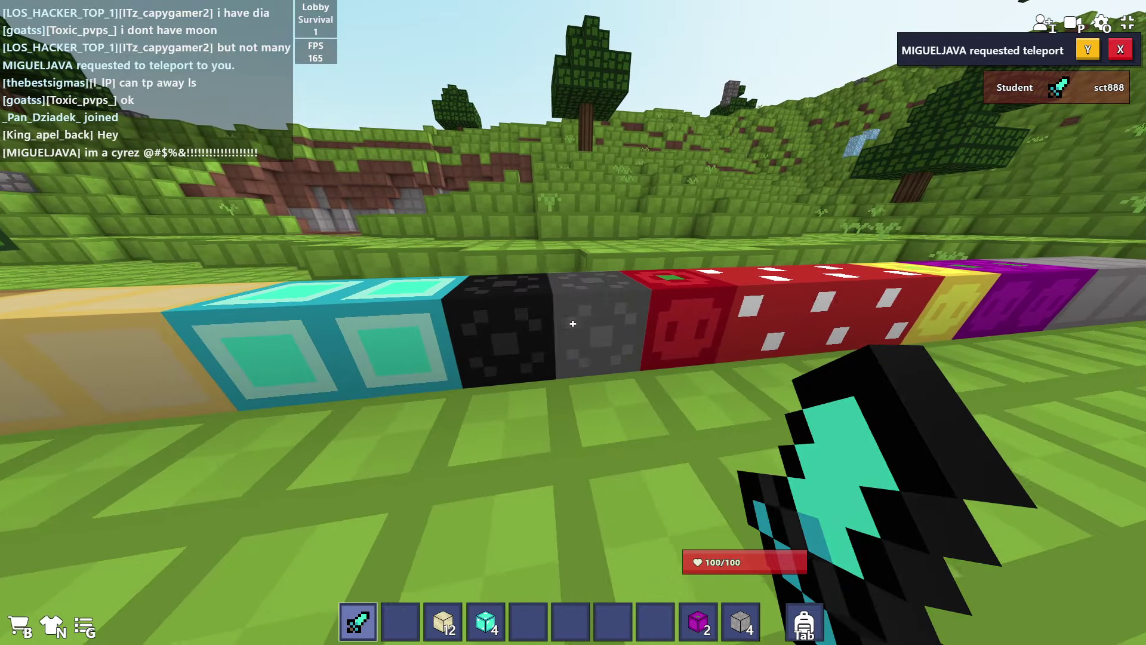
{"action": "key", "text": "space"}
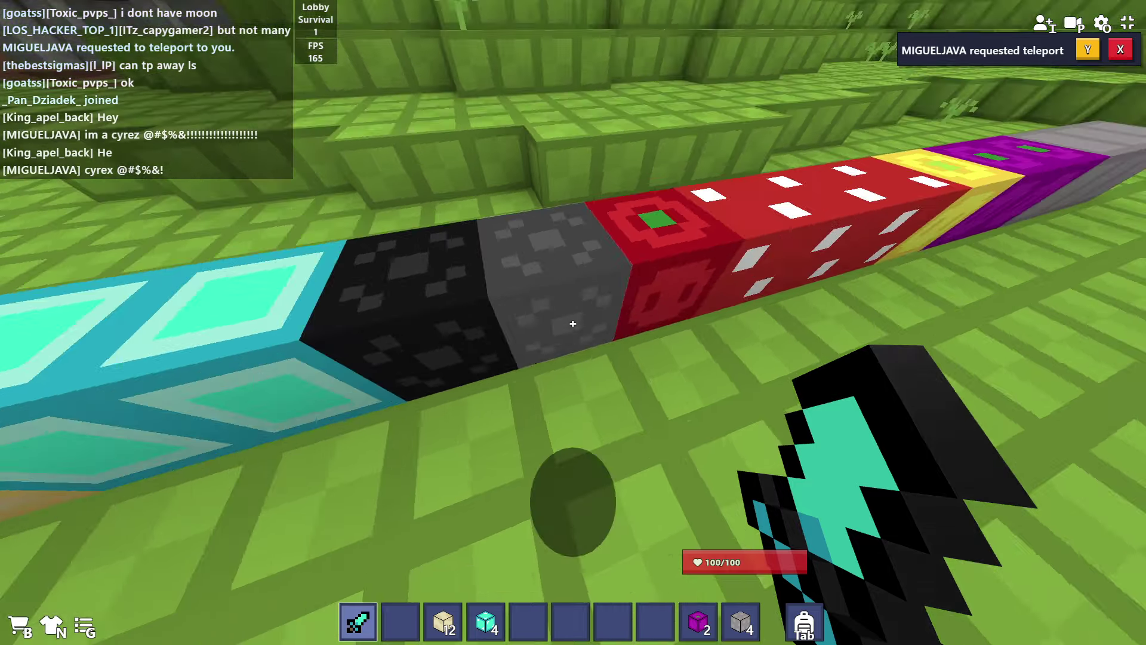
{"action": "key", "text": "space"}
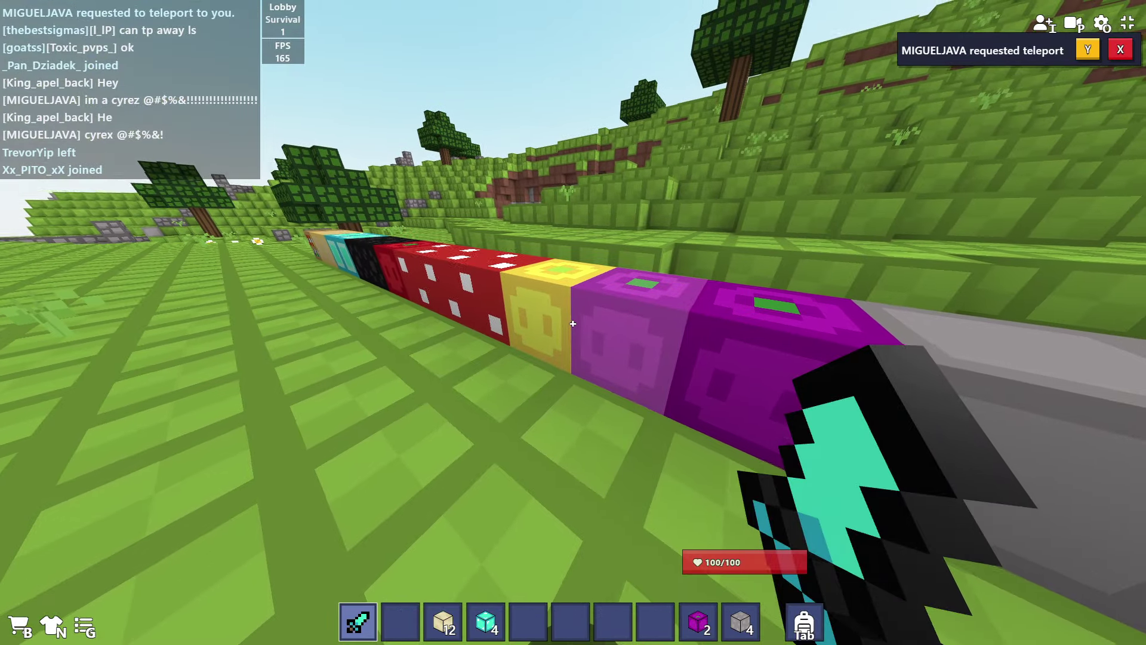
- Move along the red and grey stone blocks and back away to view the row diagonally and from afar
{"action": "key", "text": "a"}
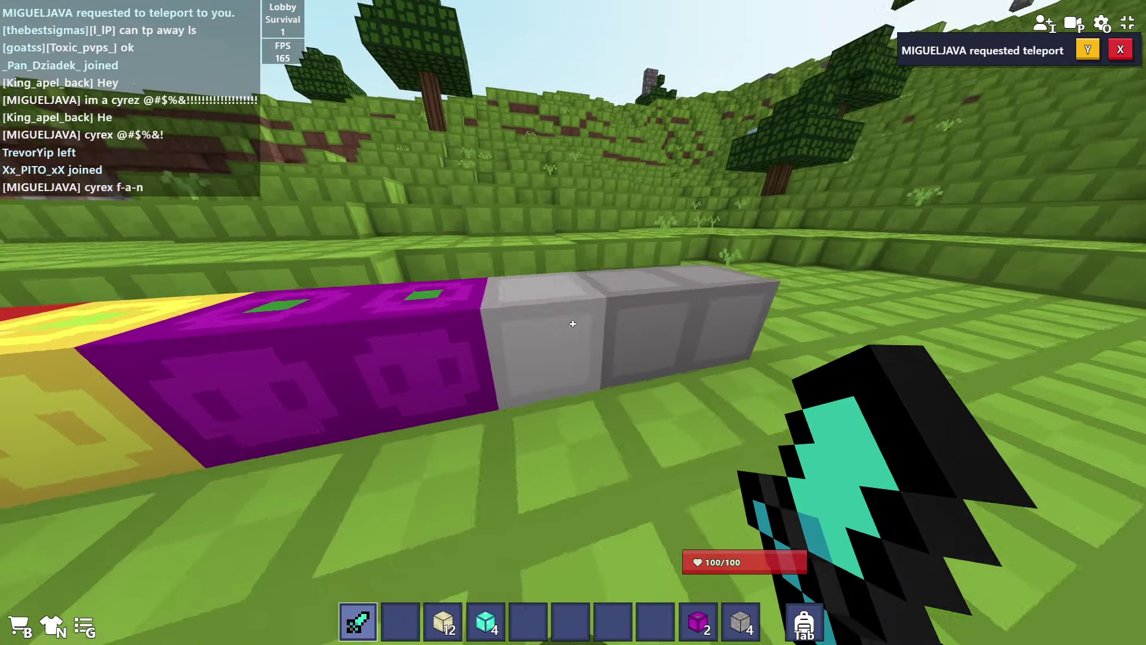
{"action": "key", "text": "d"}
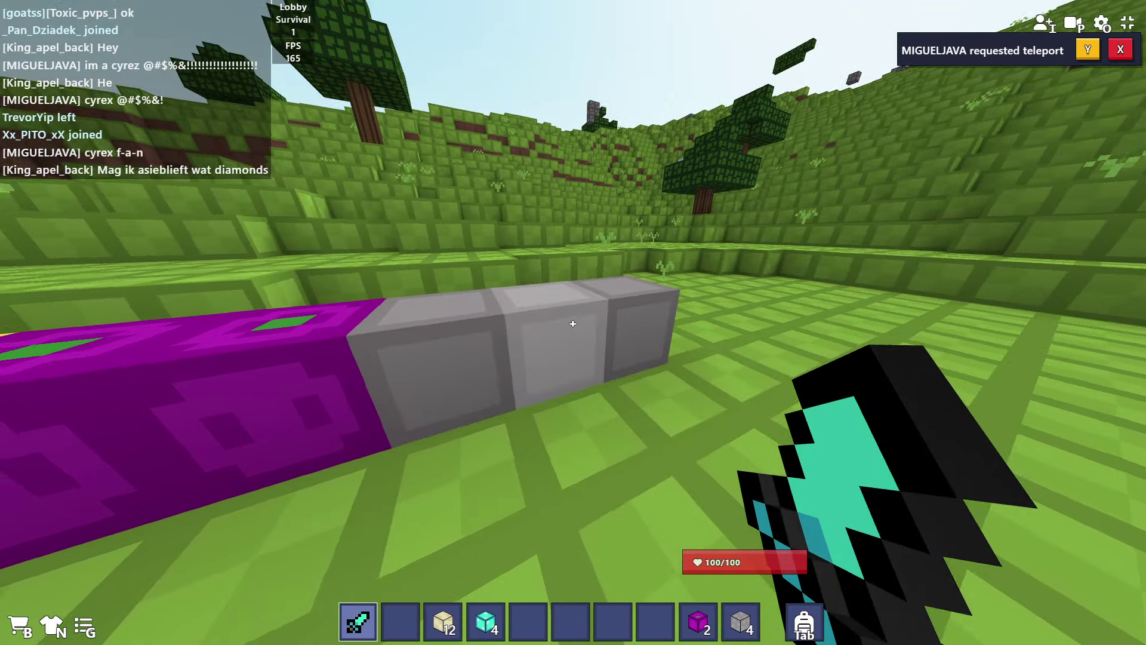
{"action": "key", "text": "s"}
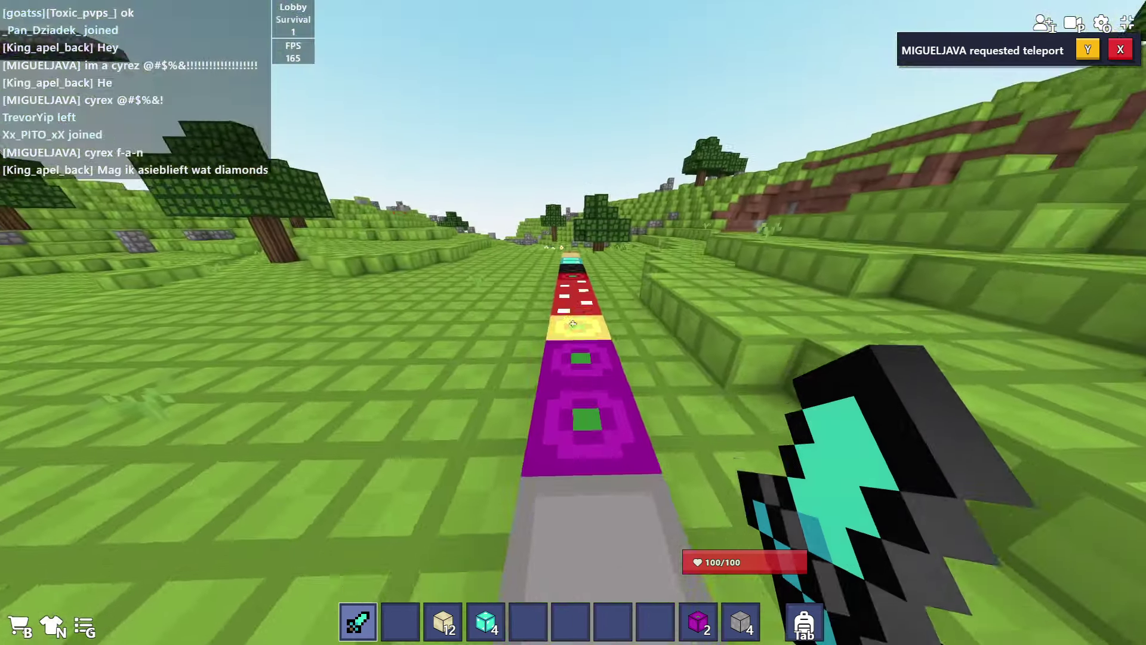
{"action": "key", "text": "w"}
{"action": "key", "text": "s"}
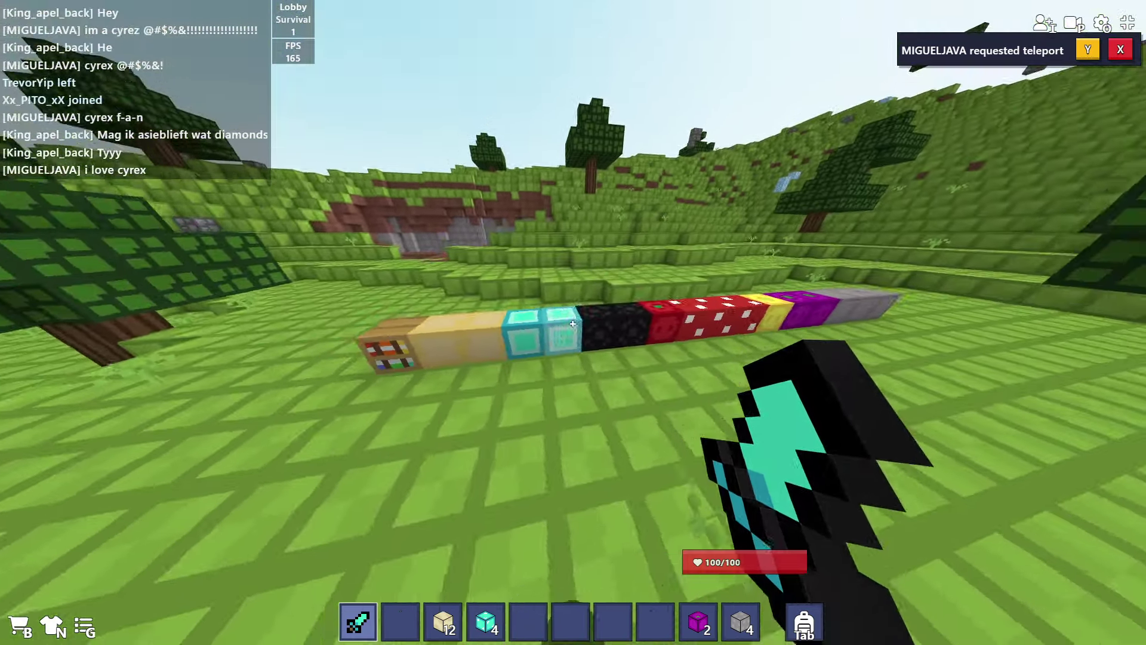
{"action": "key", "text": "w"}
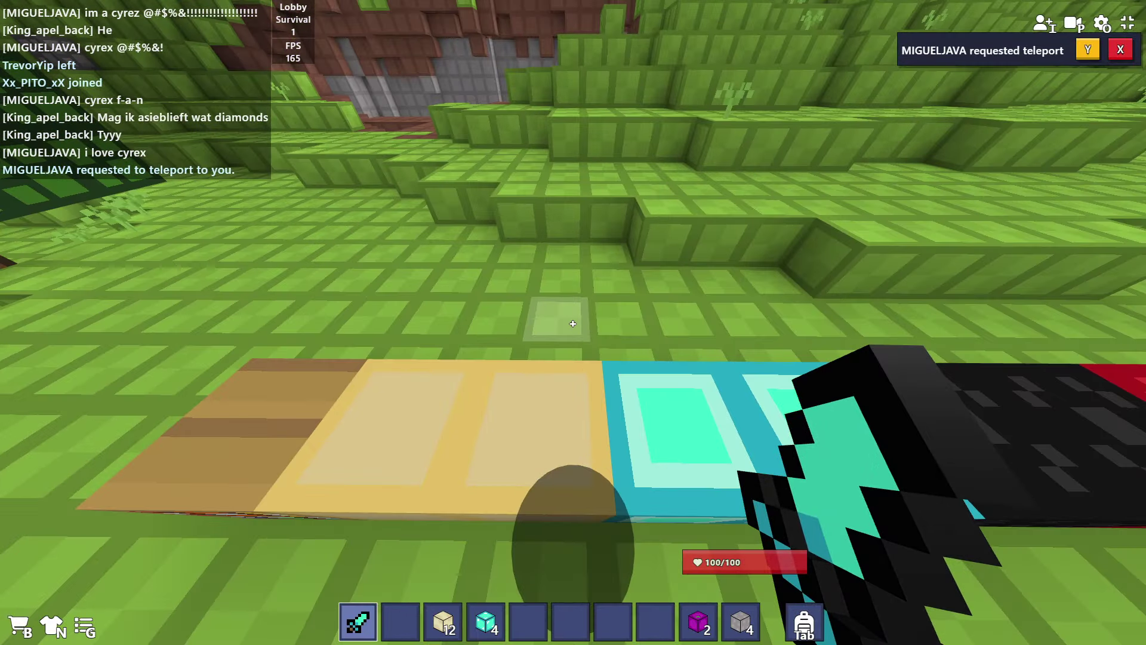
{"action": "key", "text": "s"}
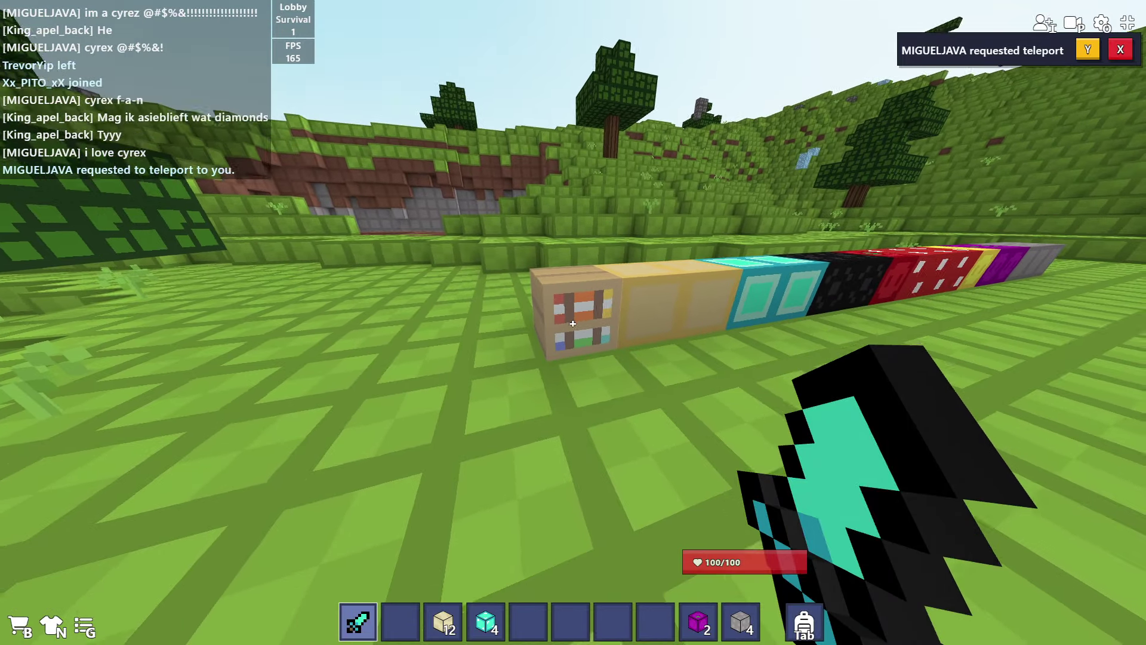
- Break and collect the bookshelf block, then walk along the row holding sand
{"action": "key", "text": "w"}
{"action": "left_click", "coordinate": [573, 323]}
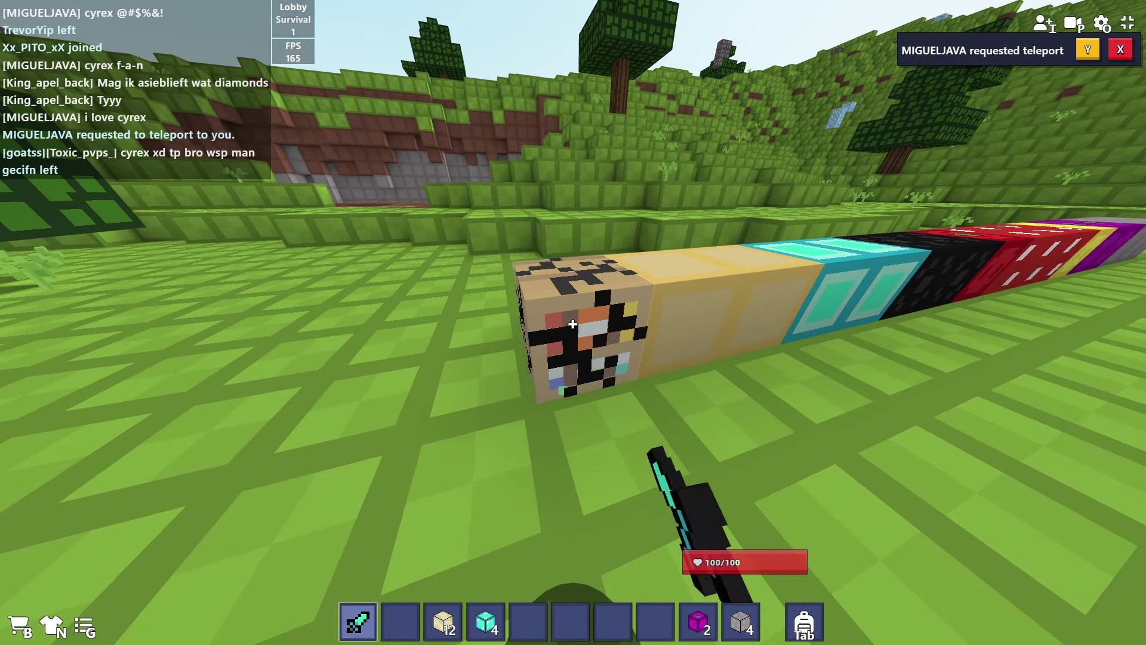
{"action": "key", "text": "2"}
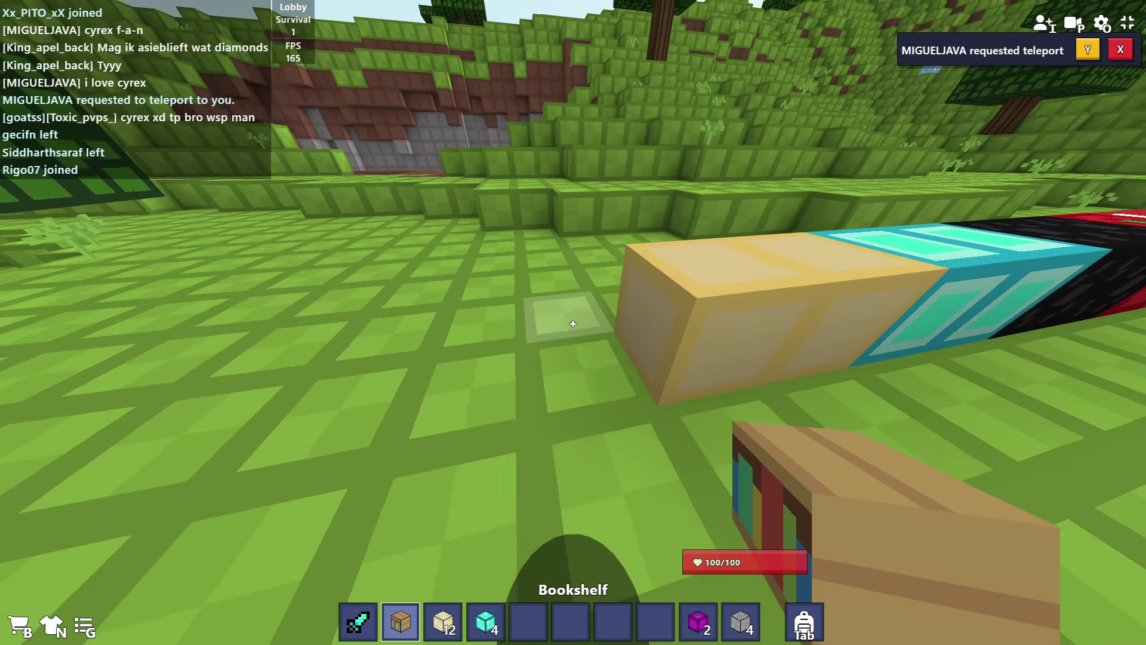
{"action": "key", "text": "3"}
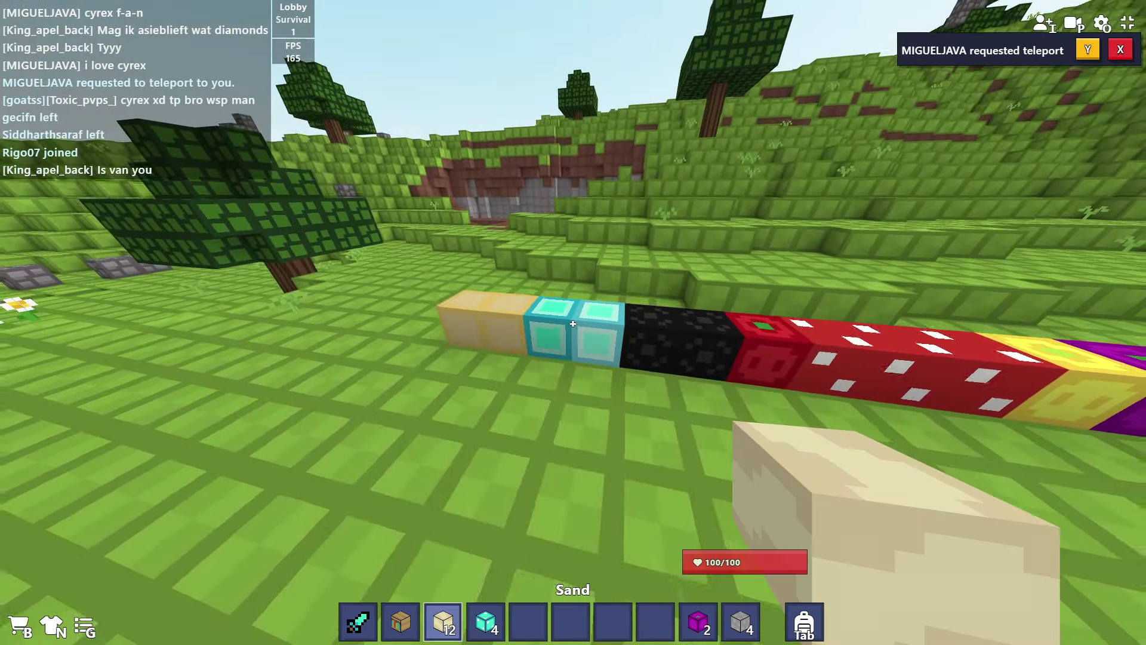
{"action": "key", "text": "a"}
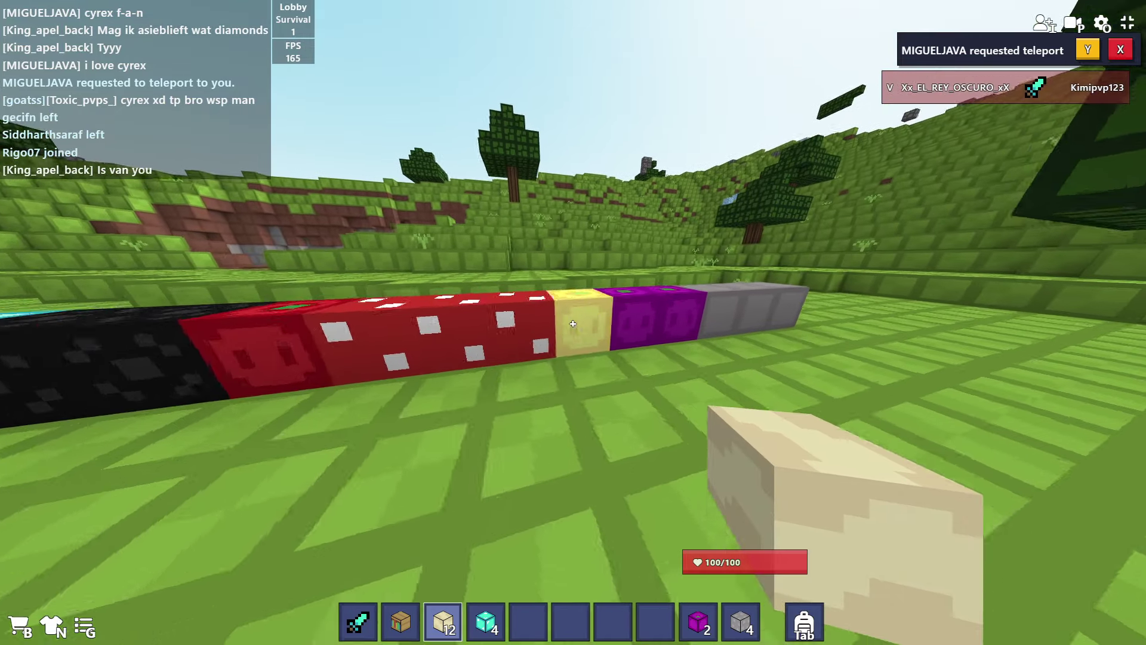
{"action": "key", "text": "w"}
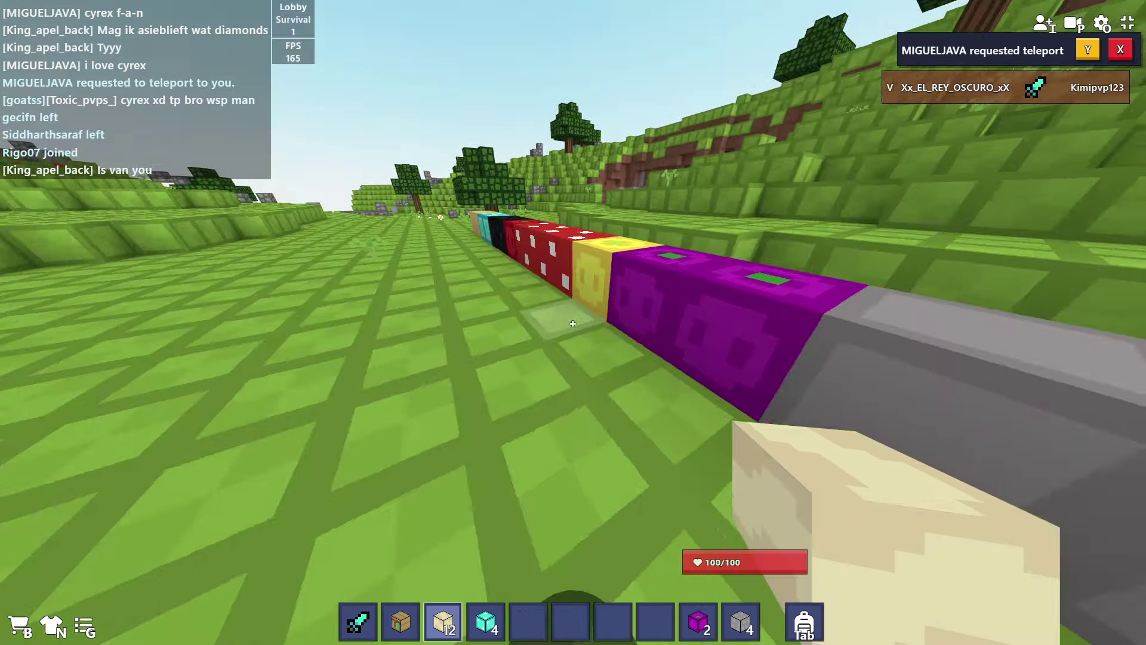
- Teleport to home 2, hit the light-blue floor block, then teleport to the lobby spawn
{"action": "key", "text": "Escape"}
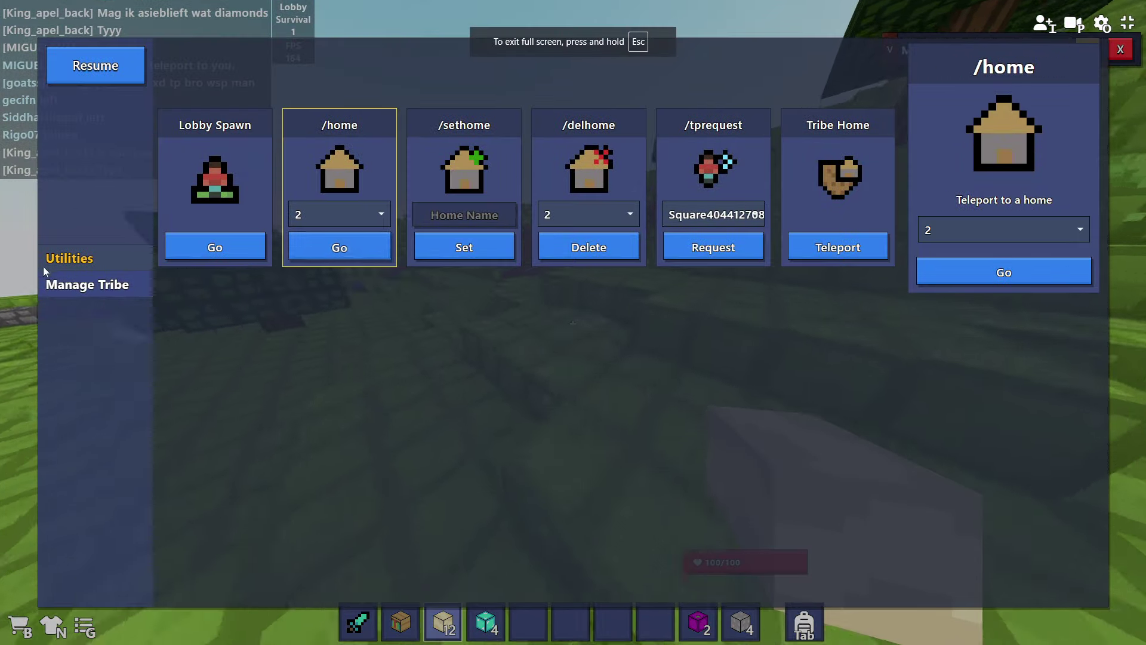
{"action": "left_click", "coordinate": [1004, 273]}
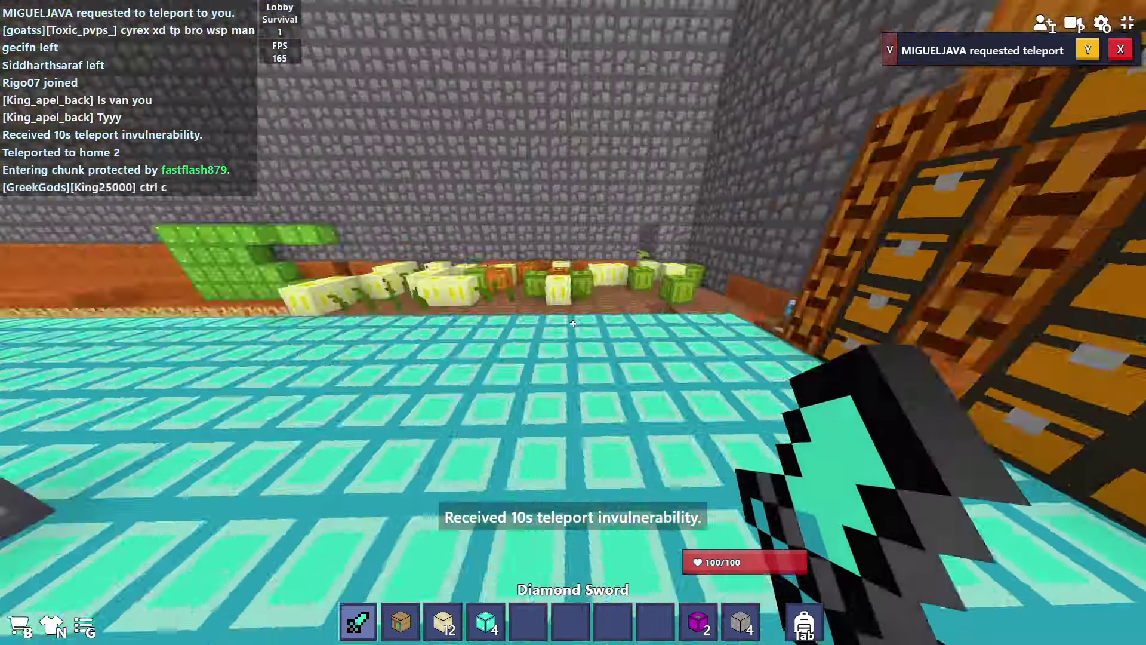
{"action": "left_click", "coordinate": [573, 323]}
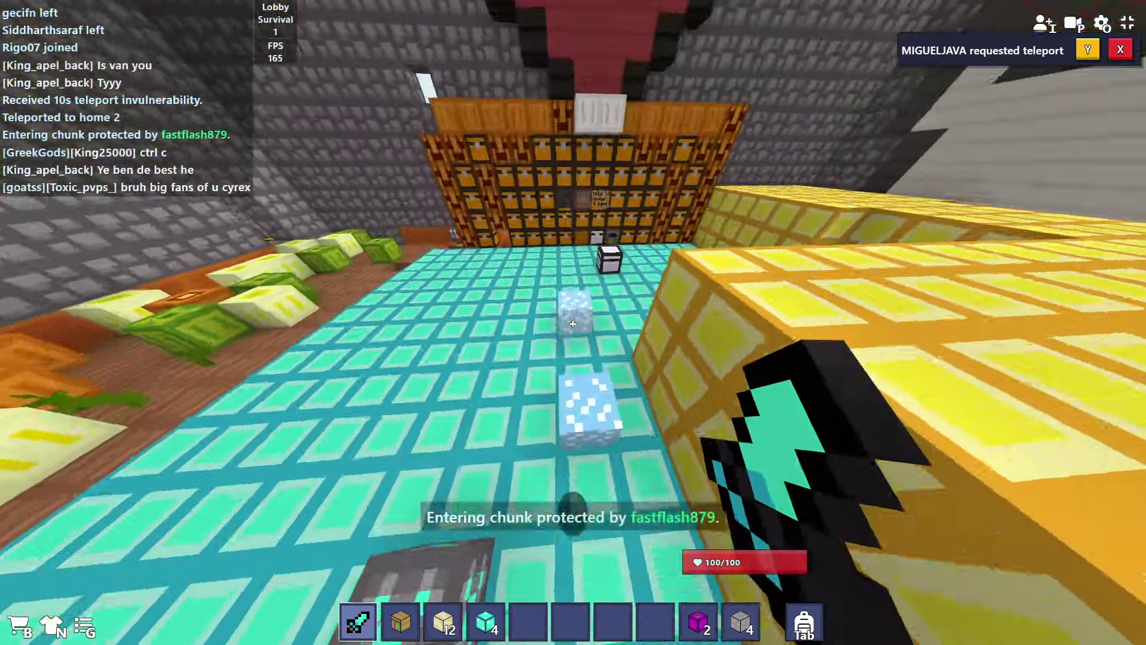
{"action": "key", "text": "Escape"}
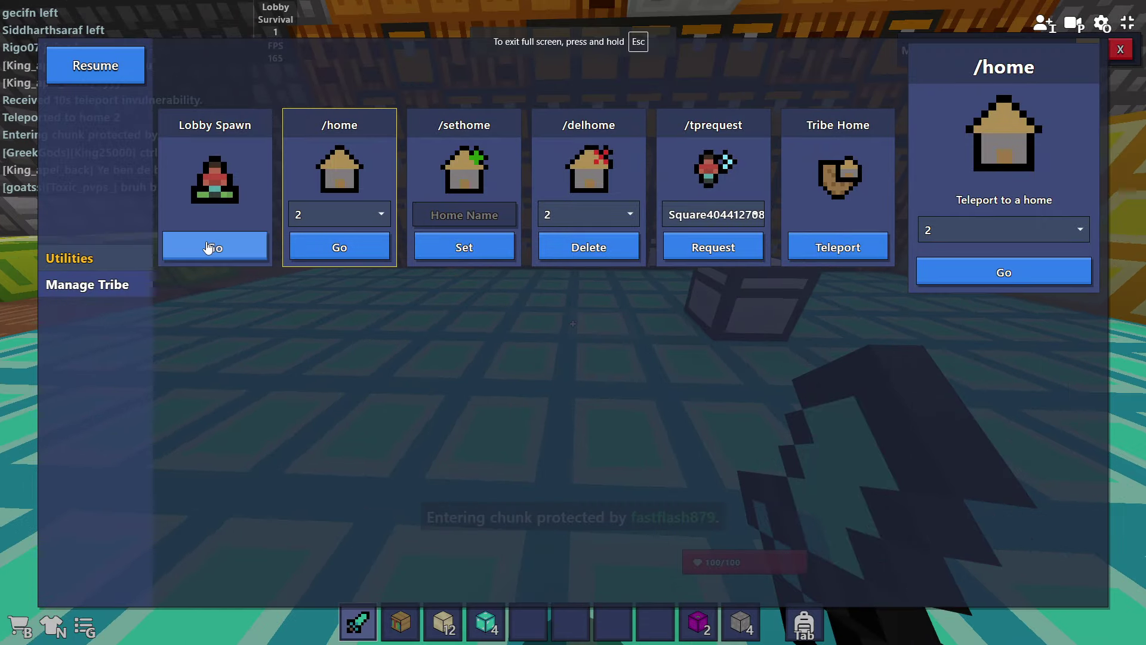
{"action": "left_click", "coordinate": [213, 247]}
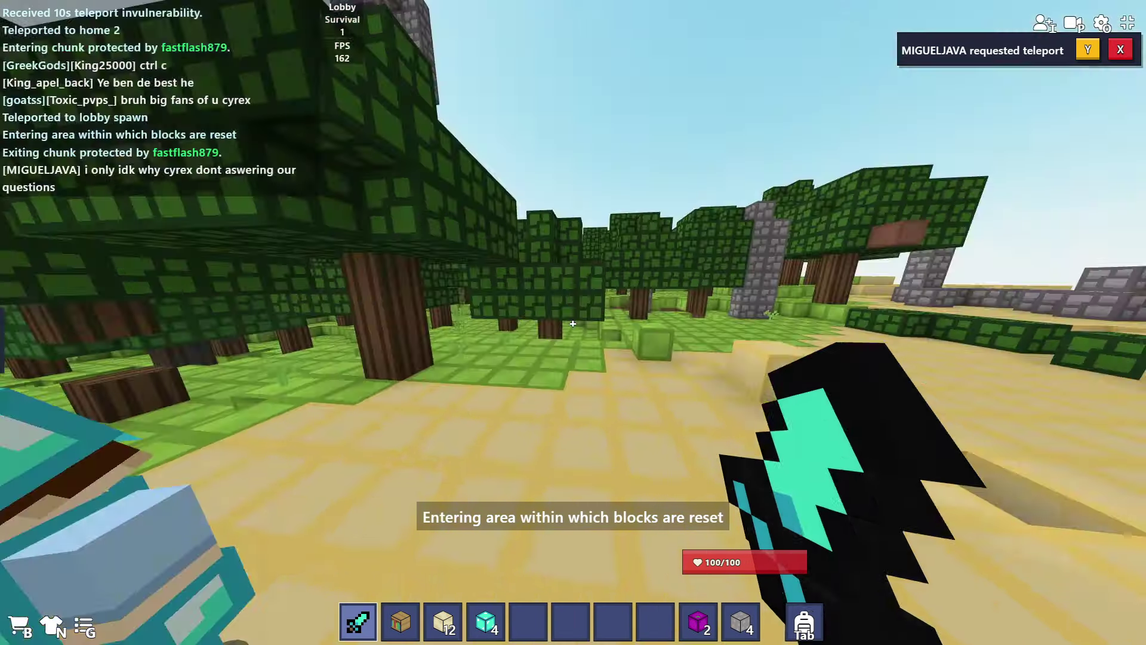
- Accept the pending tprequest and walk past the stone pillars onto the sand path by the leaf wall
{"action": "key", "text": "y"}
{"action": "key", "text": "w"}
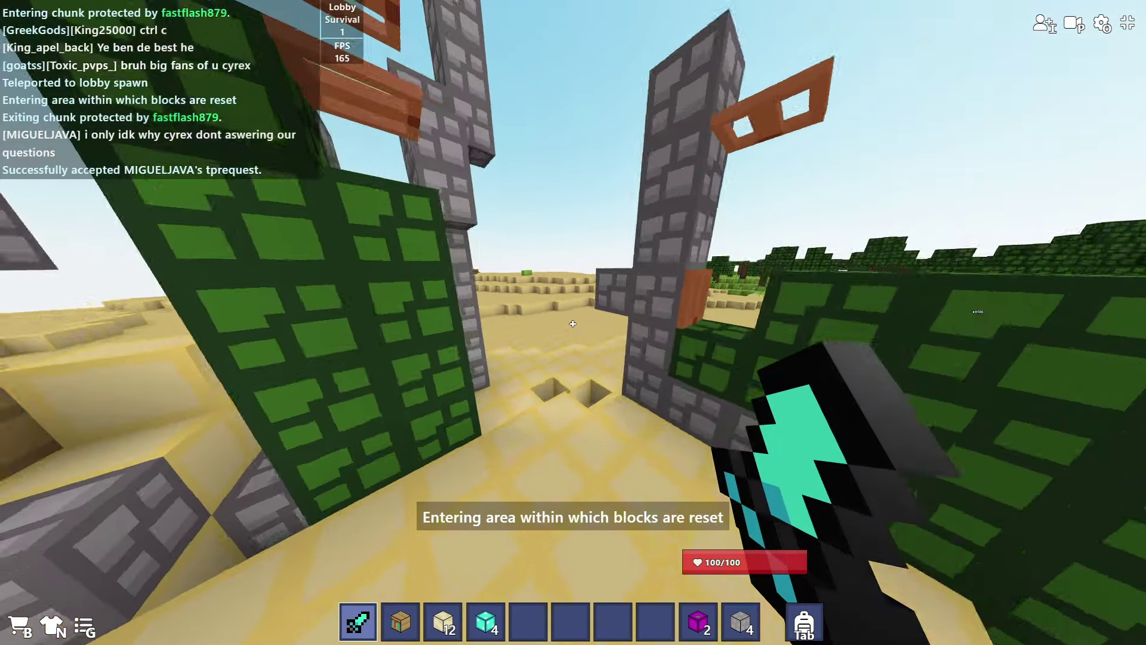
{"action": "key", "text": "w"}
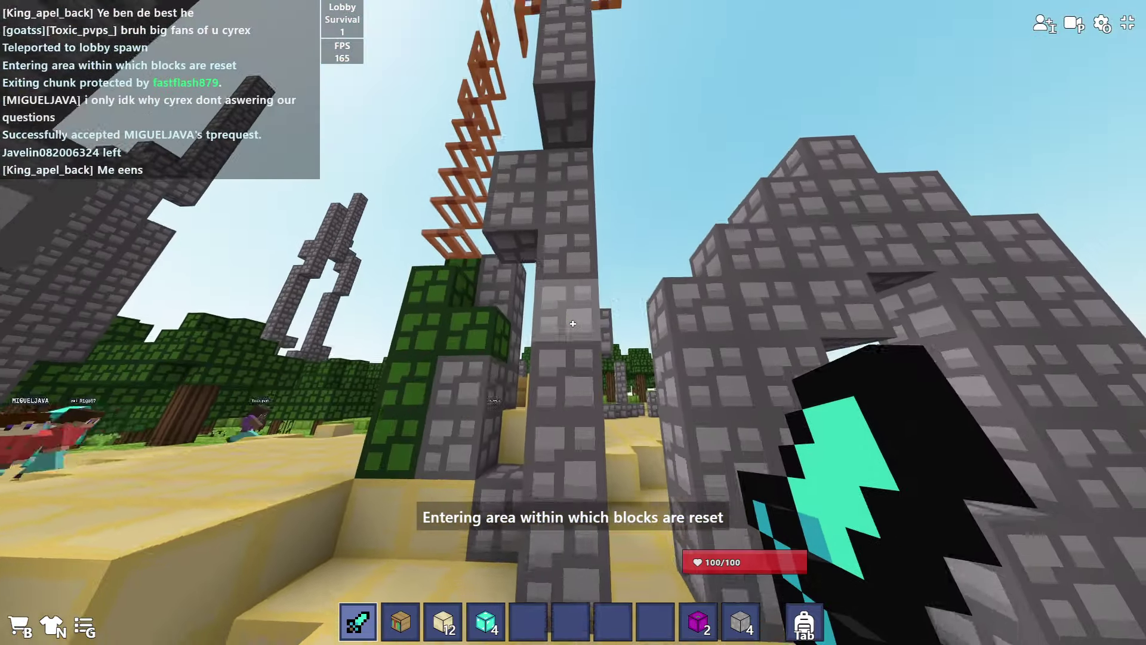
{"action": "key", "text": "w"}
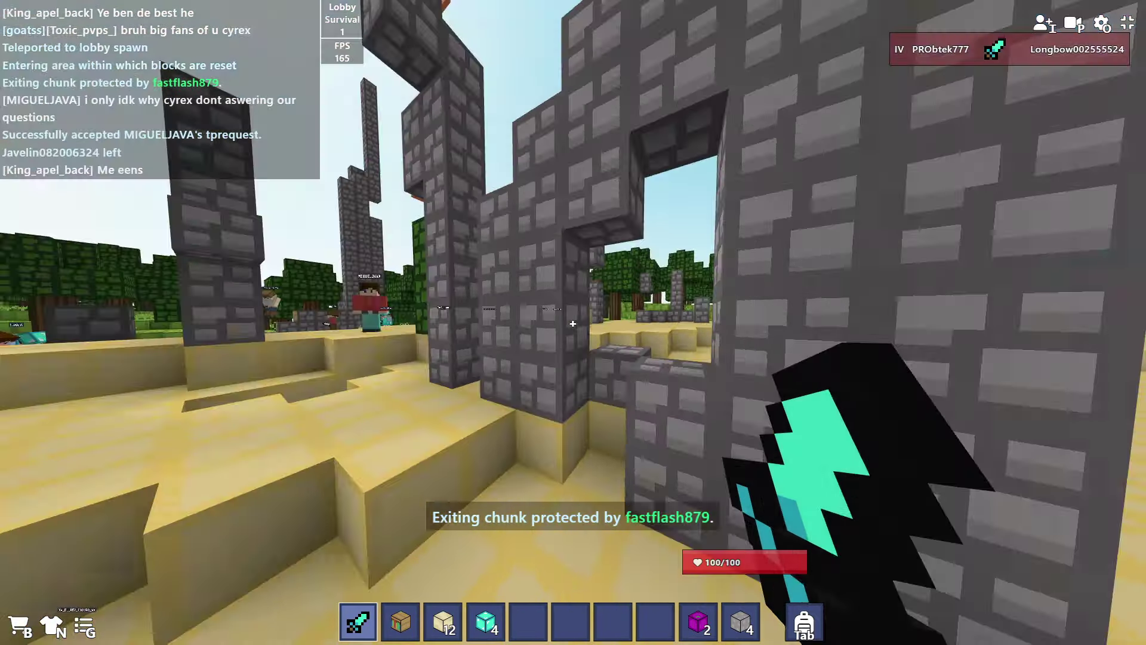
{"action": "key", "text": "w"}
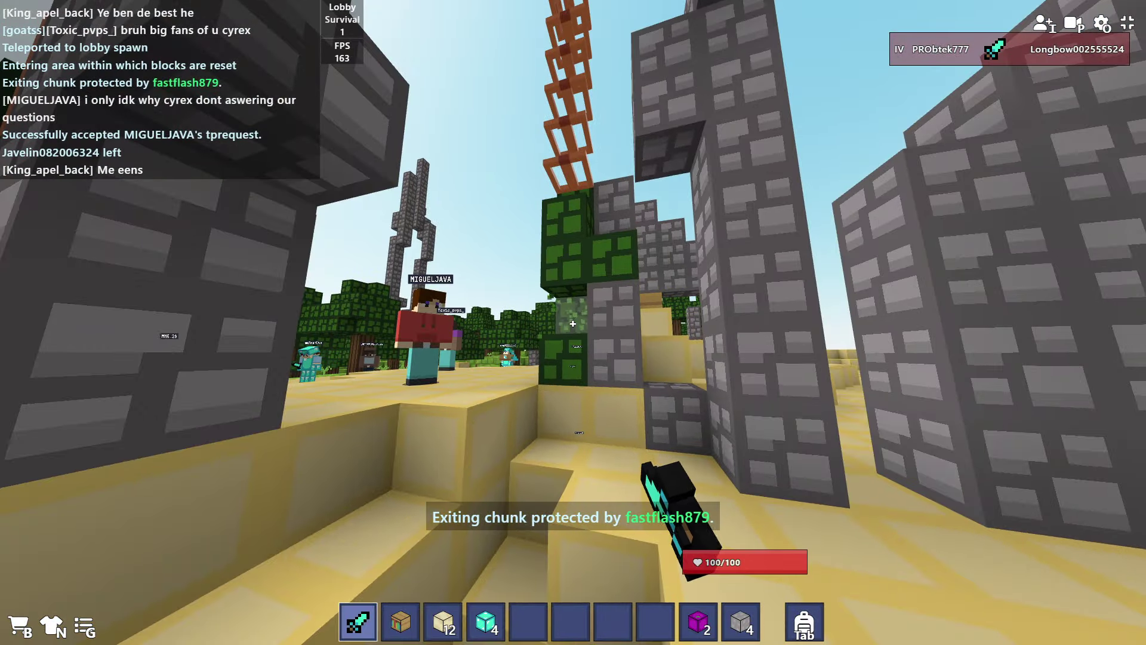
{"action": "key", "text": "w"}
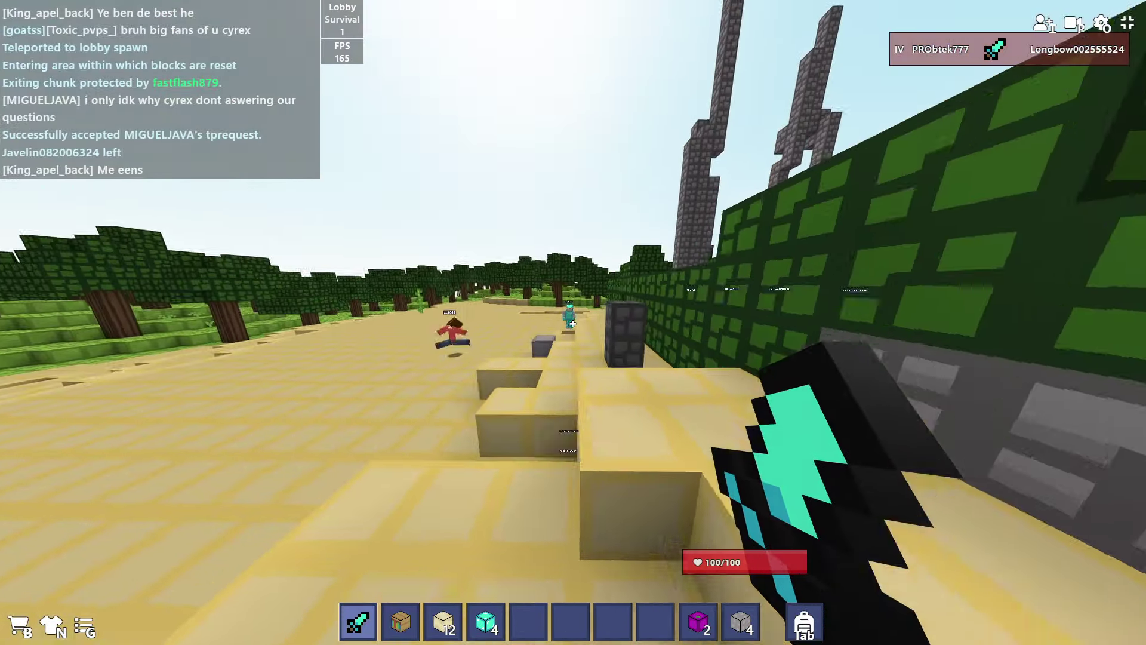
{"action": "key", "text": "w"}
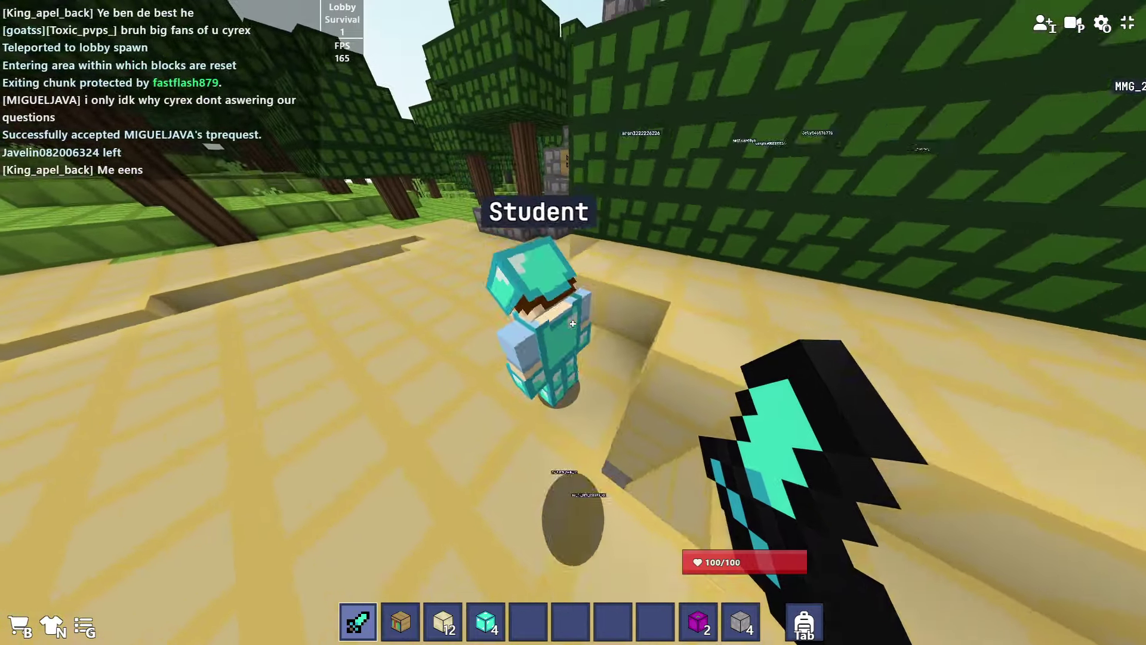
- Continue past the stone walls over the sand ridges to the nearby player, briefly pausing and resuming
{"action": "key", "text": "w"}
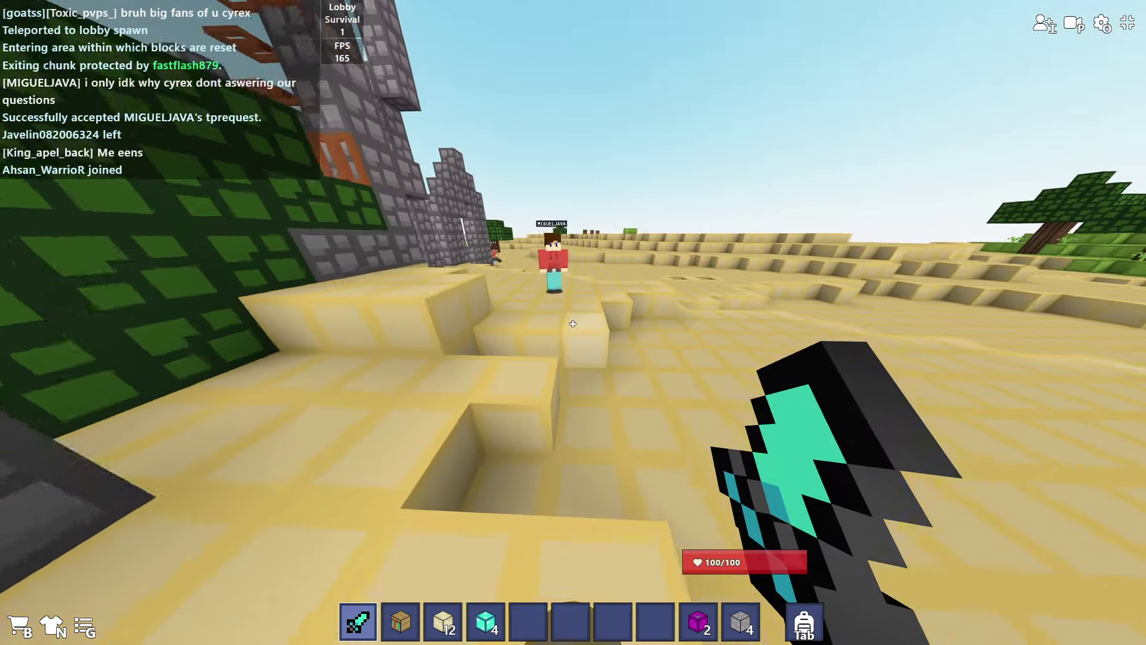
{"action": "key", "text": "w"}
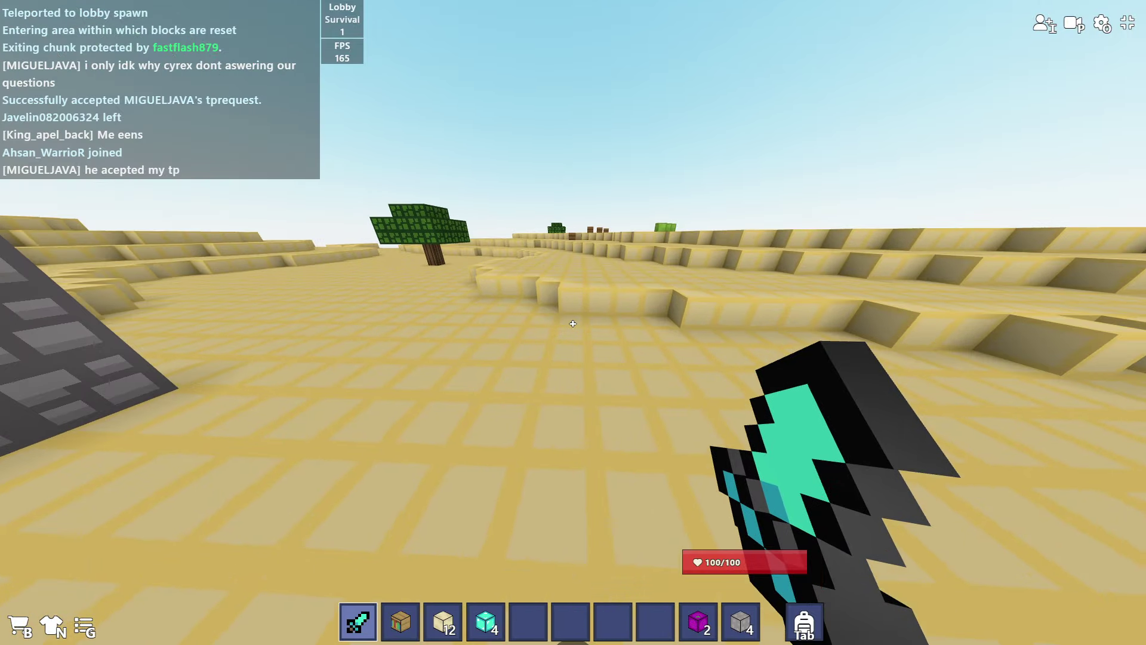
{"action": "key", "text": "w"}
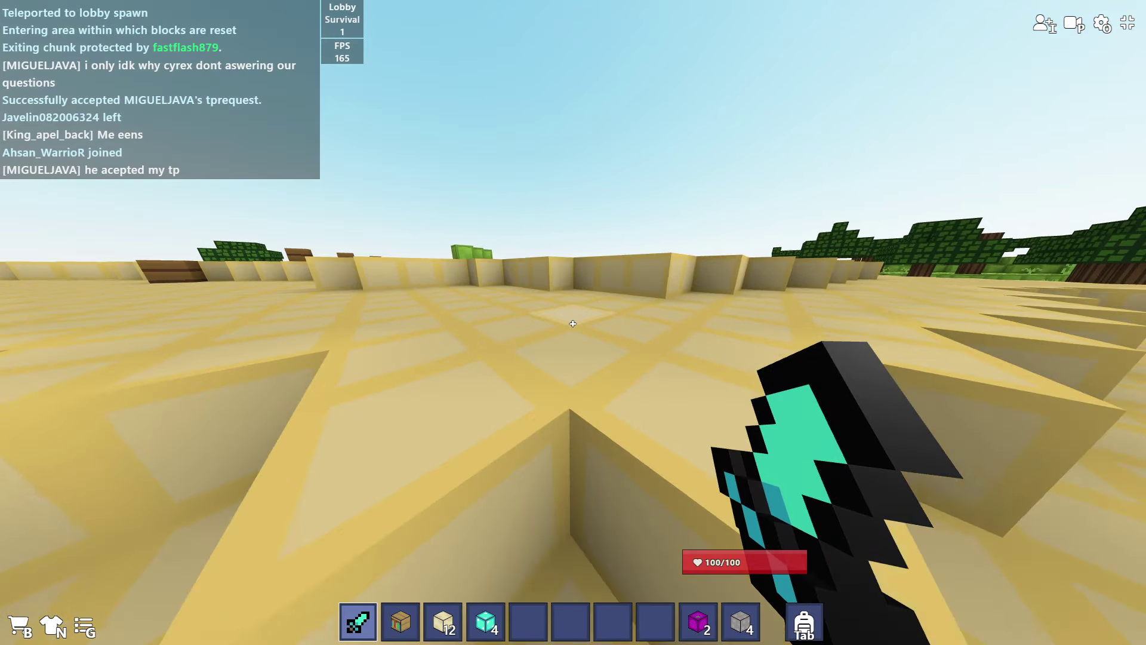
{"action": "key", "text": "w"}
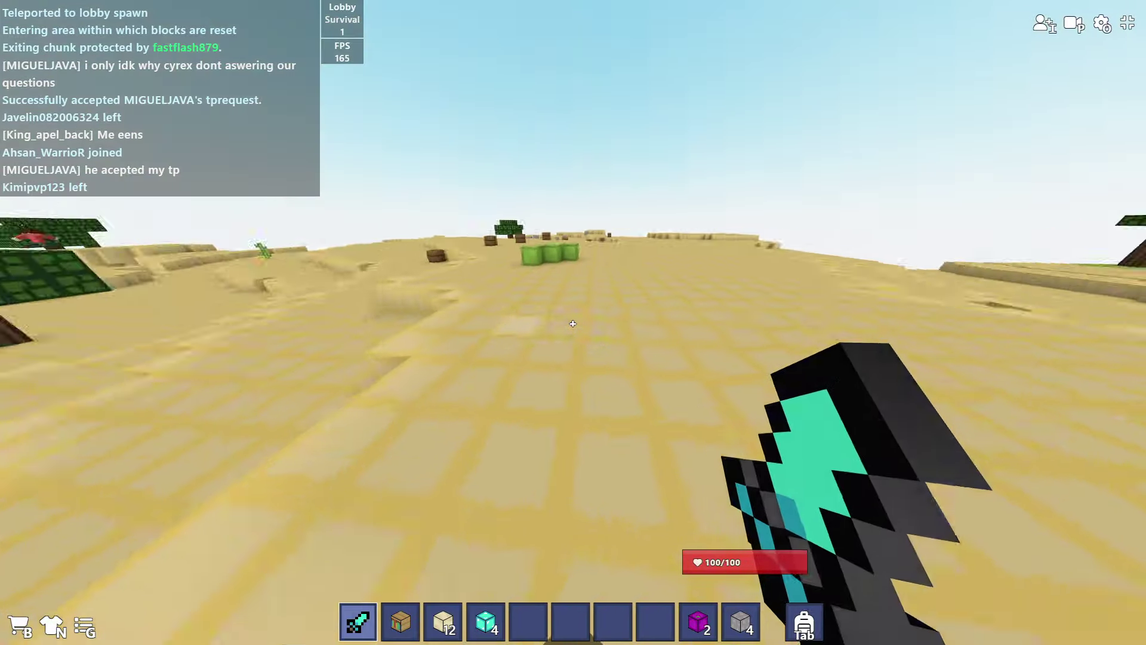
{"action": "key", "text": "w"}
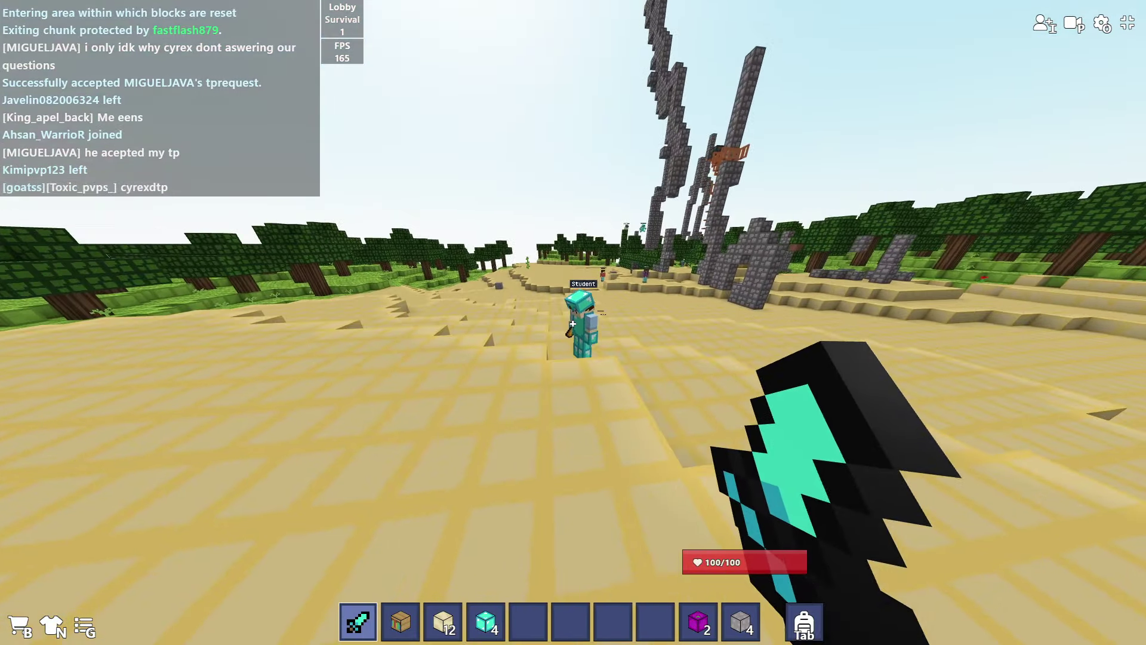
{"action": "key", "text": "w"}
{"action": "key", "text": "Escape"}
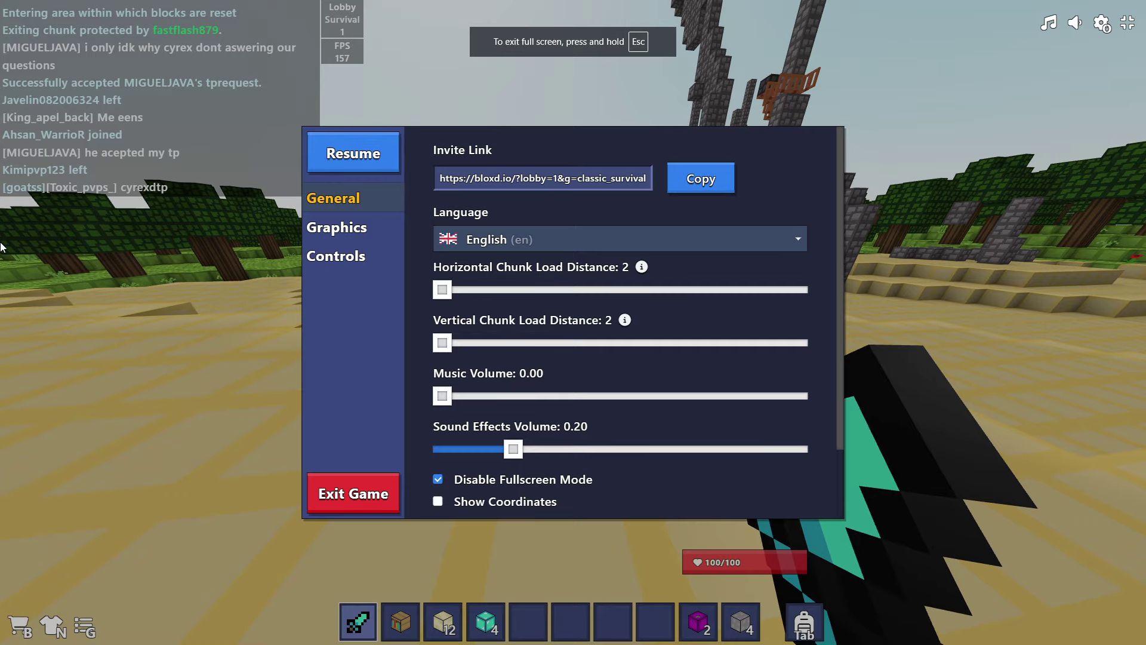
{"action": "left_click", "coordinate": [3, 248]}
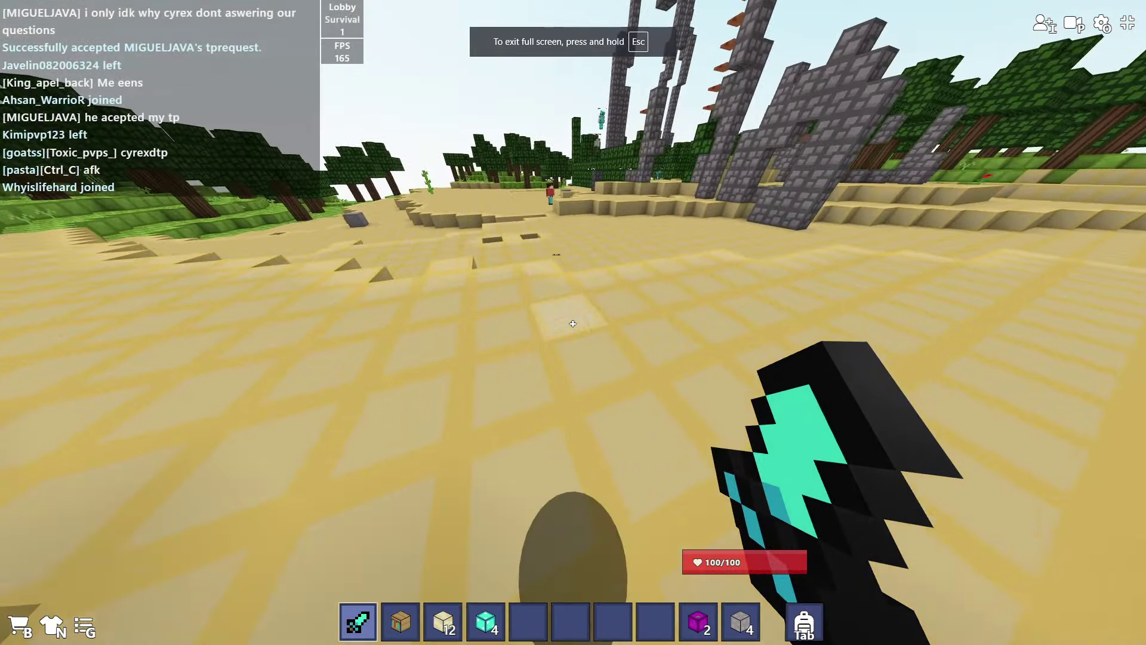
- Drop into the grey shaft after the player and attack them repeatedly until dying
{"action": "key", "text": "w"}
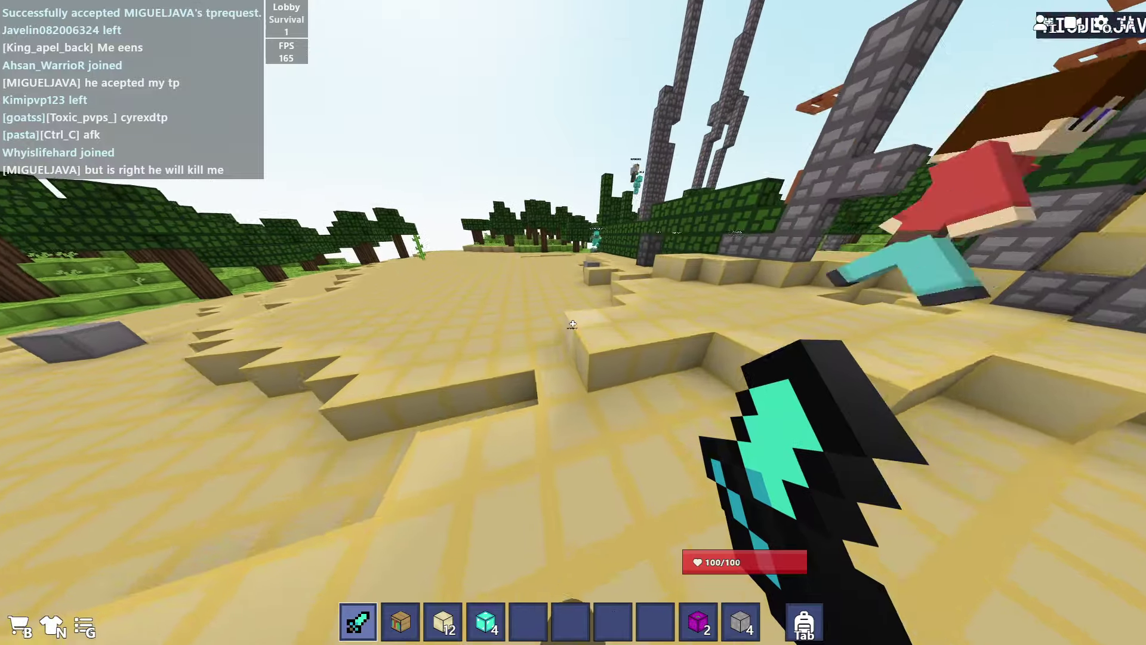
{"action": "key", "text": "w"}
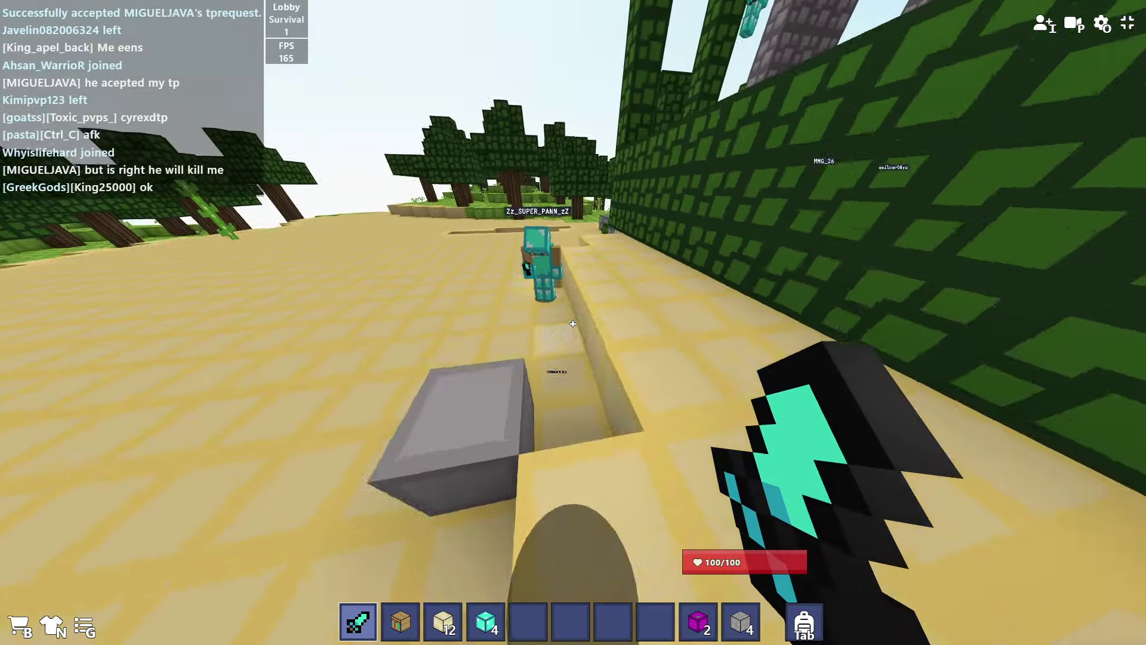
{"action": "key", "text": "w"}
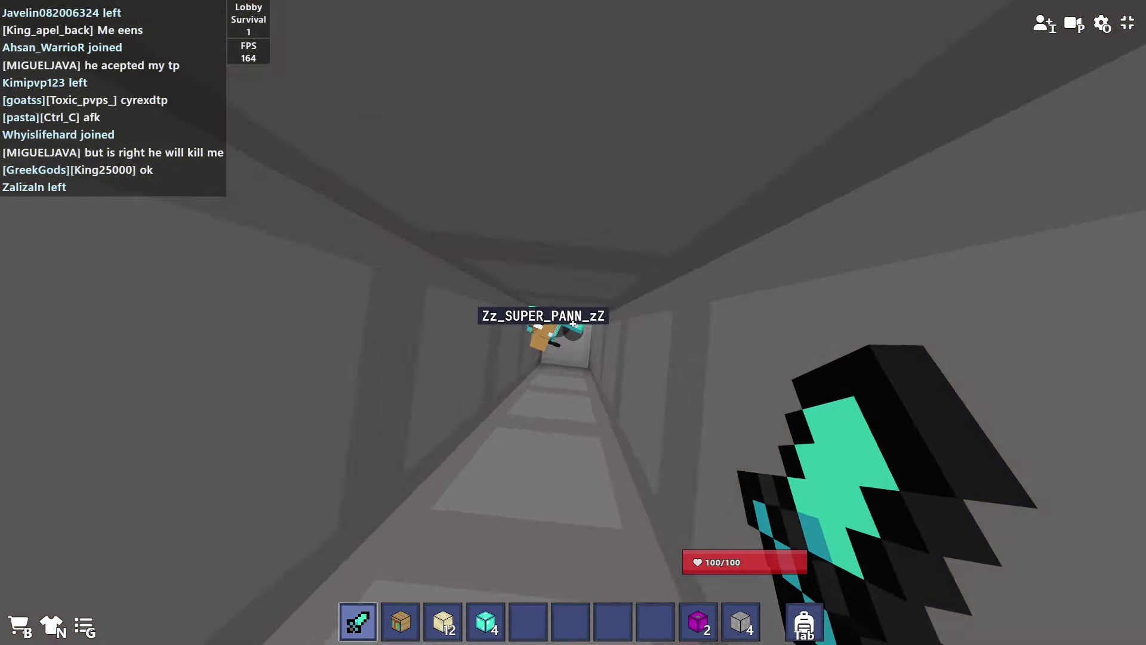
{"action": "left_click", "coordinate": [573, 324]}
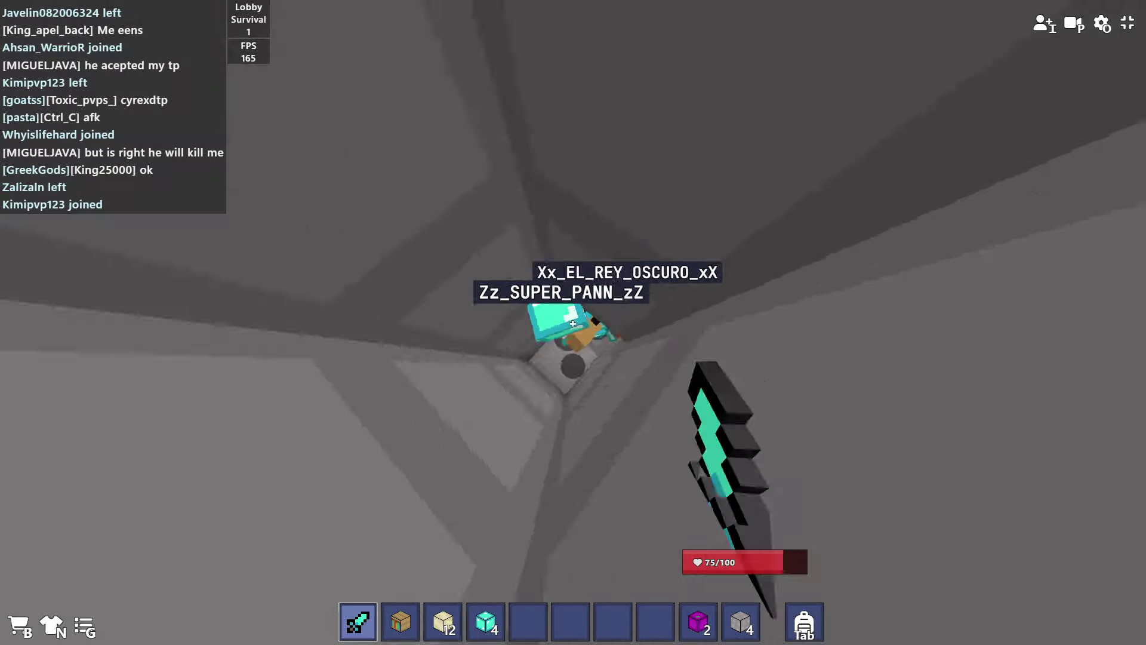
{"action": "left_click", "coordinate": [573, 324]}
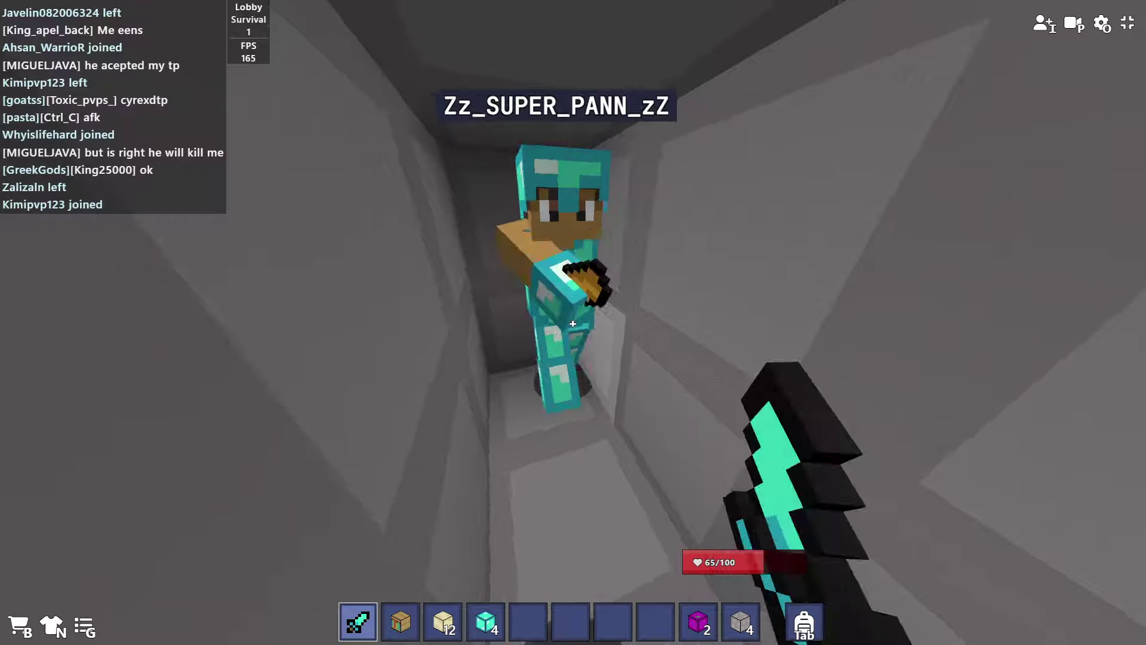
{"action": "left_click", "coordinate": [573, 323]}
{"action": "left_click", "coordinate": [573, 323]}
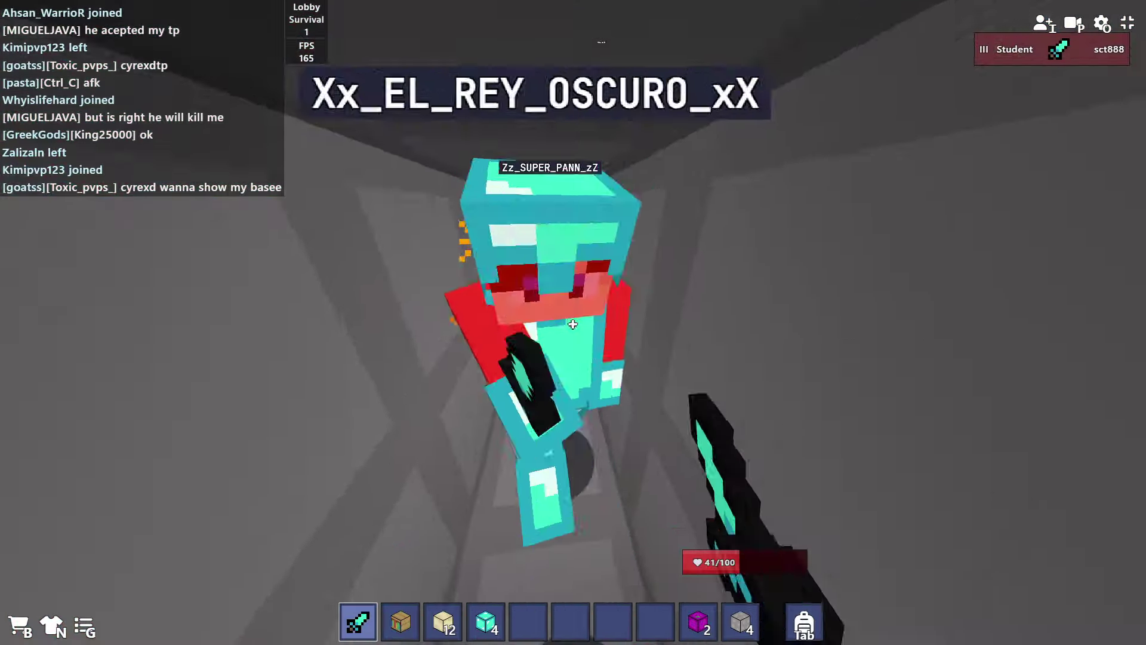
{"action": "left_click", "coordinate": [573, 324]}
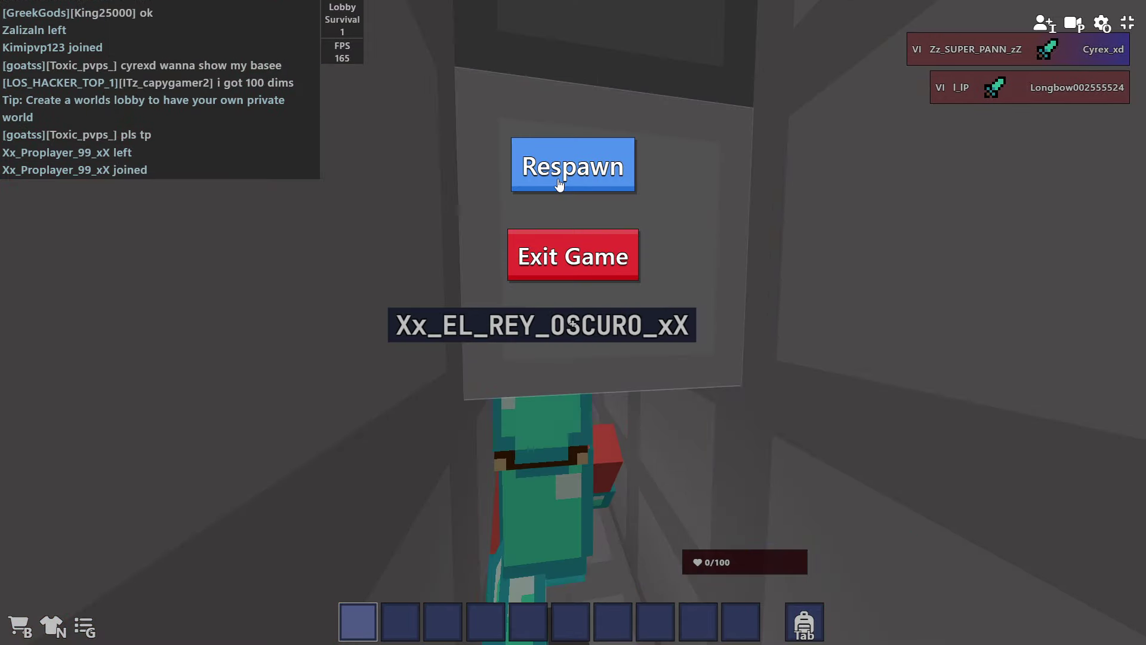
- Respawn after dying and teleport back to home 2
{"action": "left_click", "coordinate": [559, 183]}
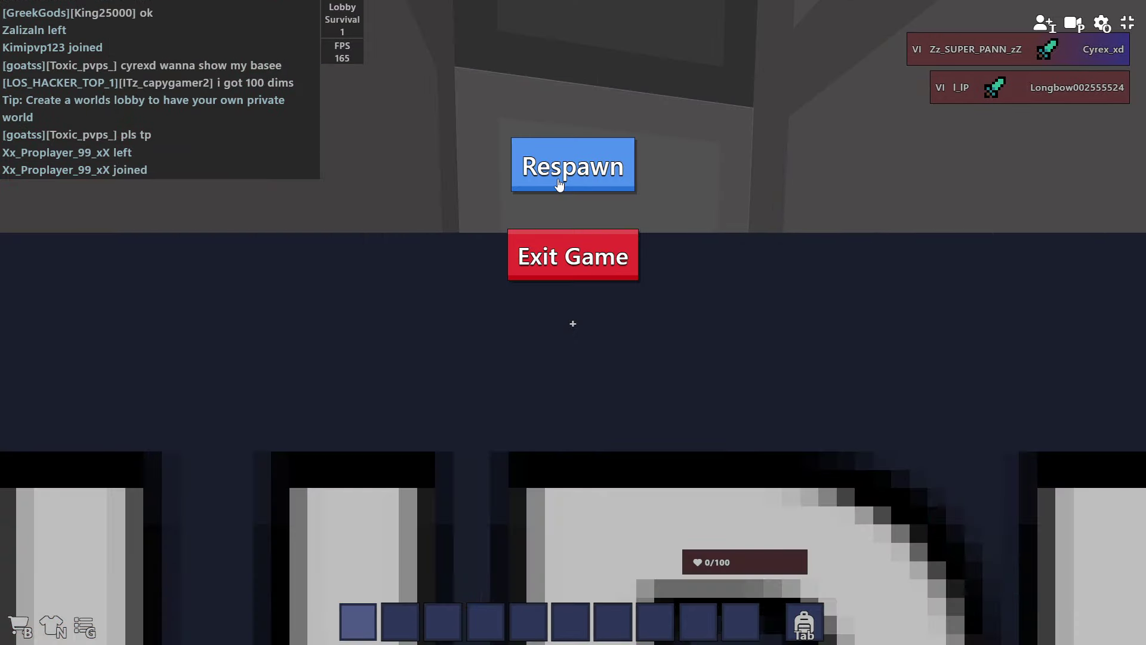
{"action": "key", "text": "Escape"}
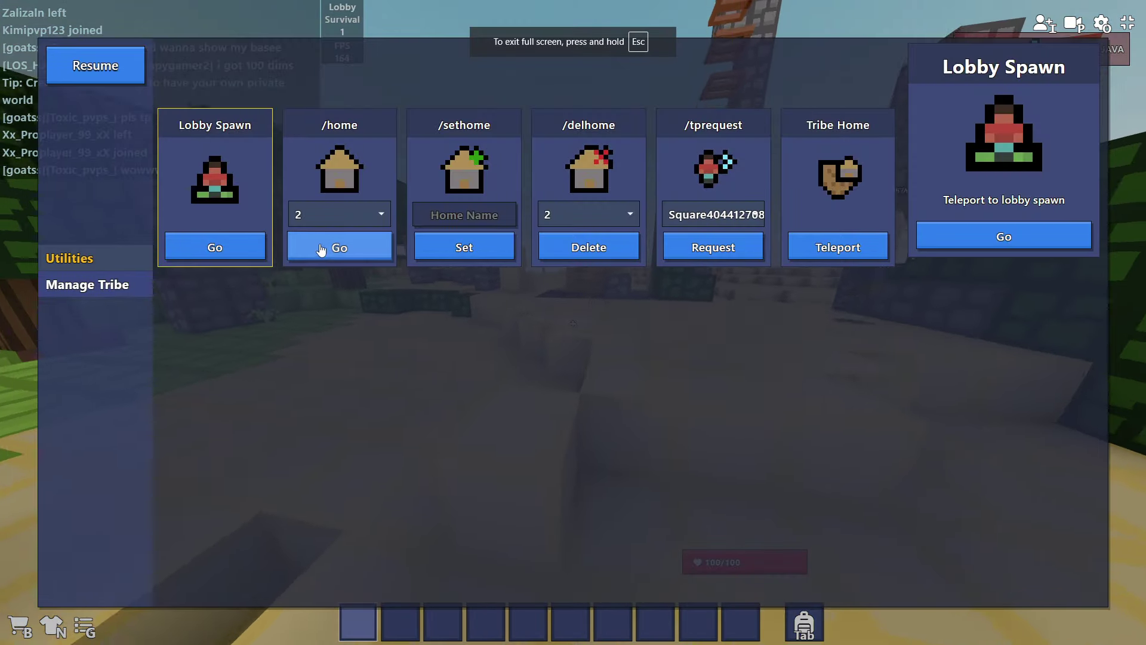
{"action": "left_click", "coordinate": [321, 249]}
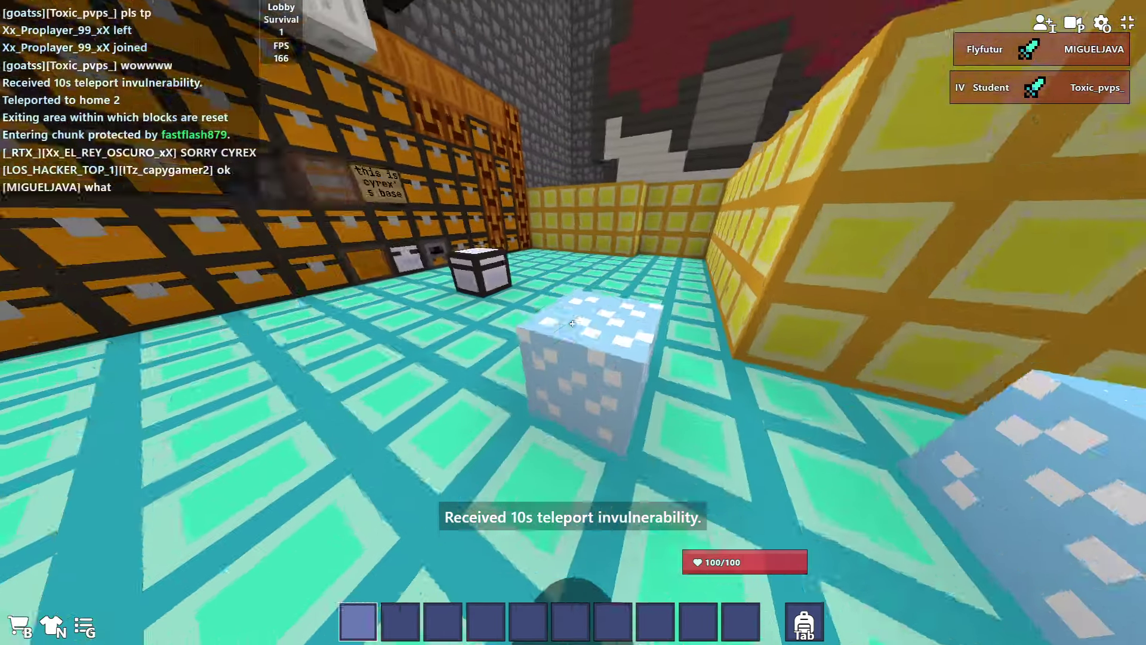
{"action": "key", "text": "Tab"}
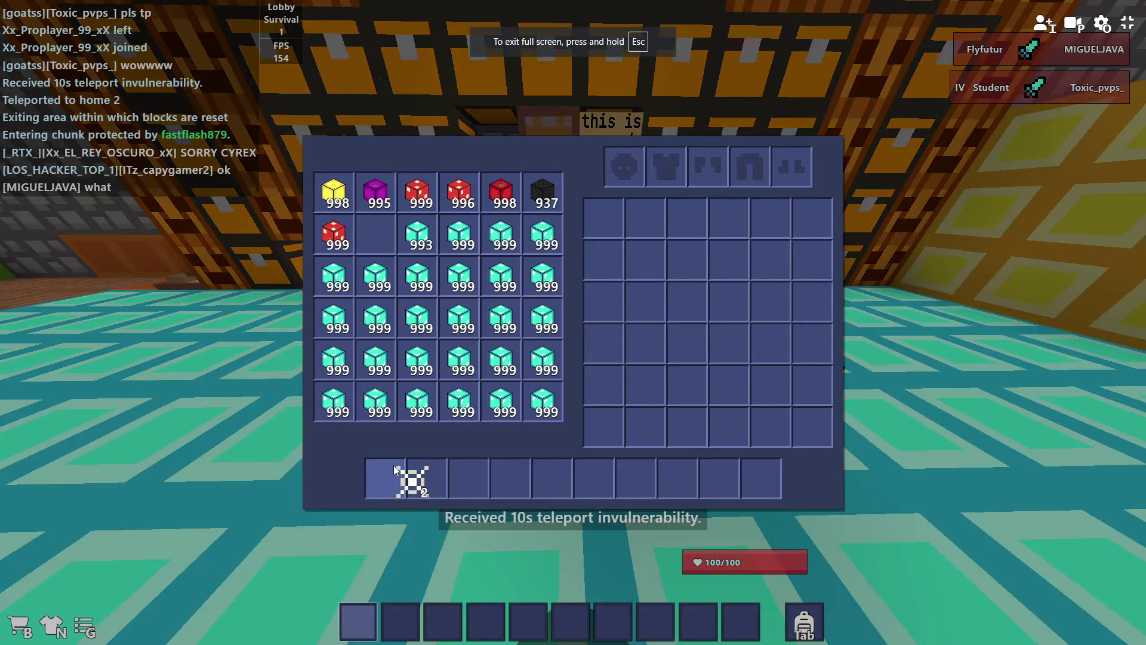
{"action": "key", "text": "Tab"}
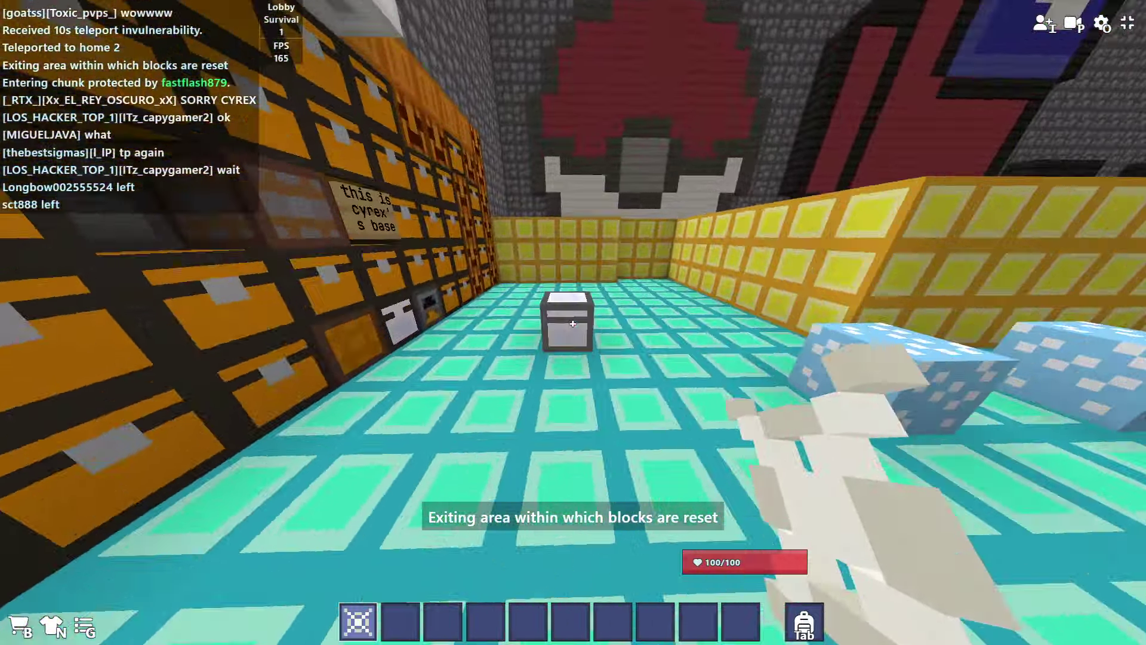
- Store the cobweb in the diamond-block chest, then teleport to the lobby spawn
{"action": "right_click", "coordinate": [573, 322]}
{"action": "left_click", "coordinate": [385, 478], "text": "shift"}
{"action": "key", "text": "Tab"}
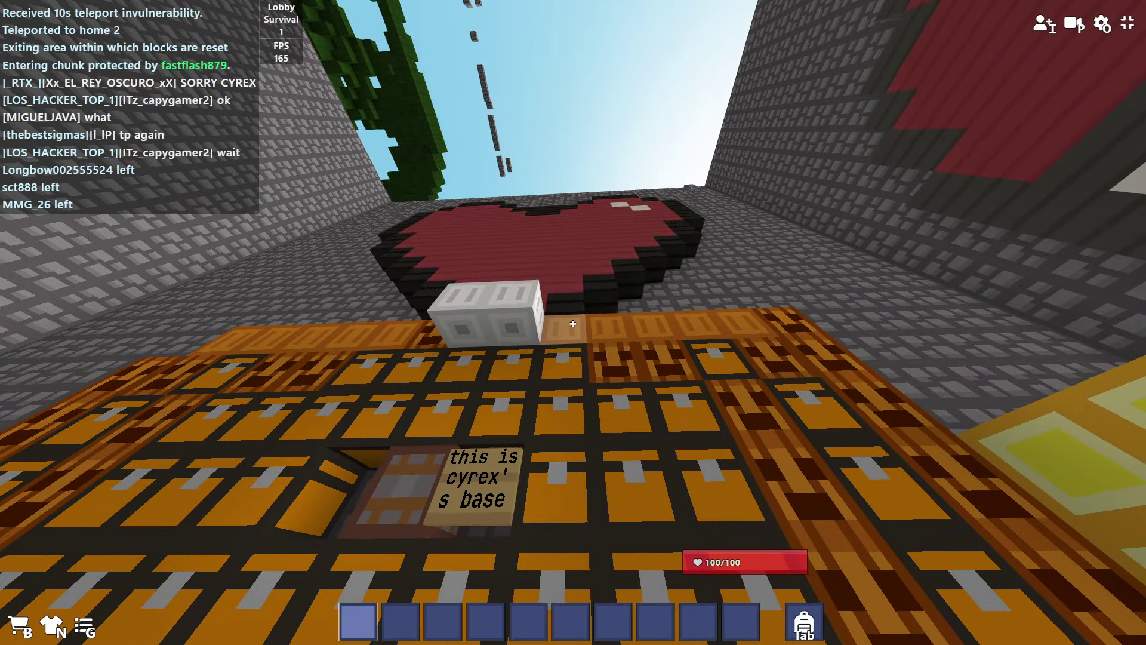
{"action": "key", "text": "w"}
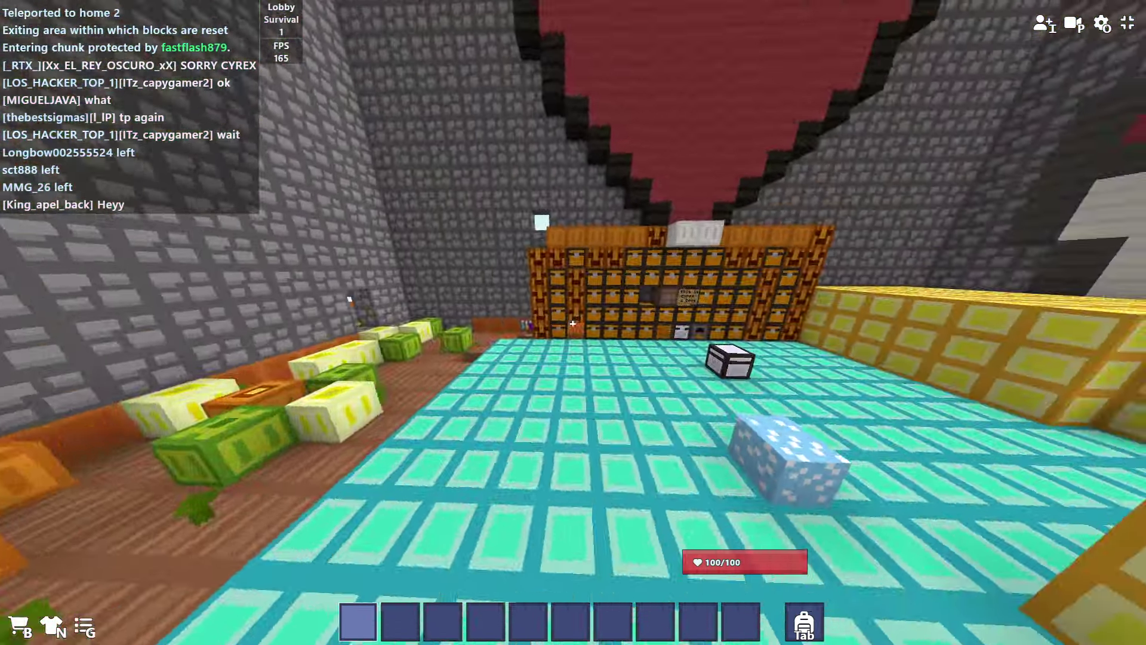
{"action": "key", "text": "Escape"}
{"action": "left_click", "coordinate": [209, 255]}
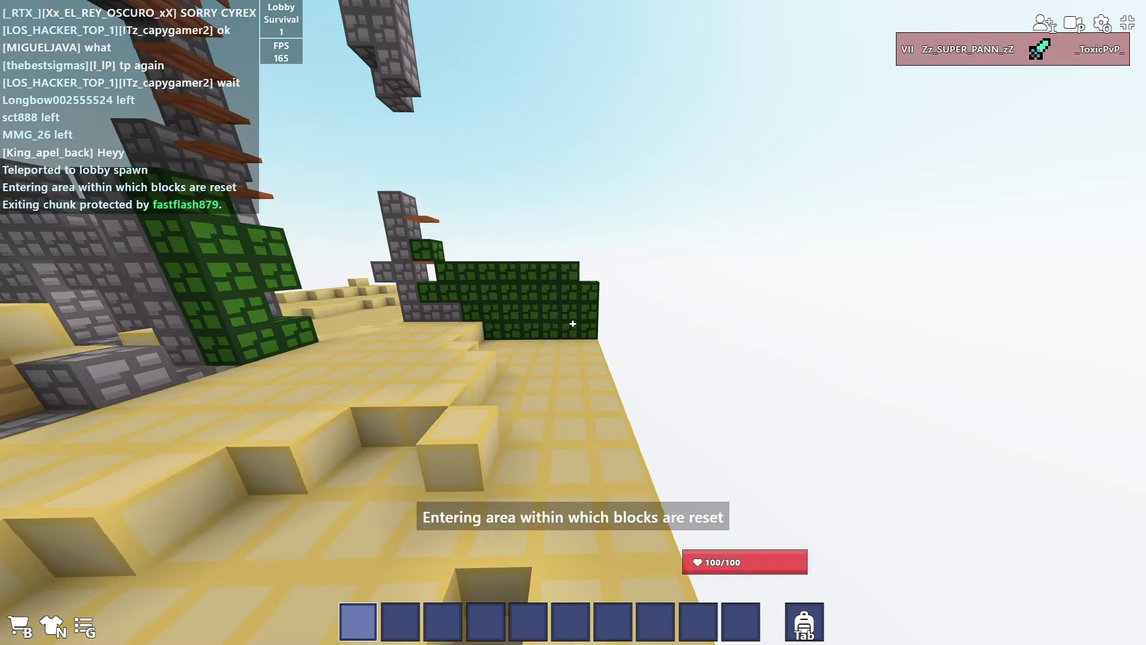
- Walk across the sandy desert past the ledge, trench and scattered chests toward the spawn bases
{"action": "key", "text": "w"}
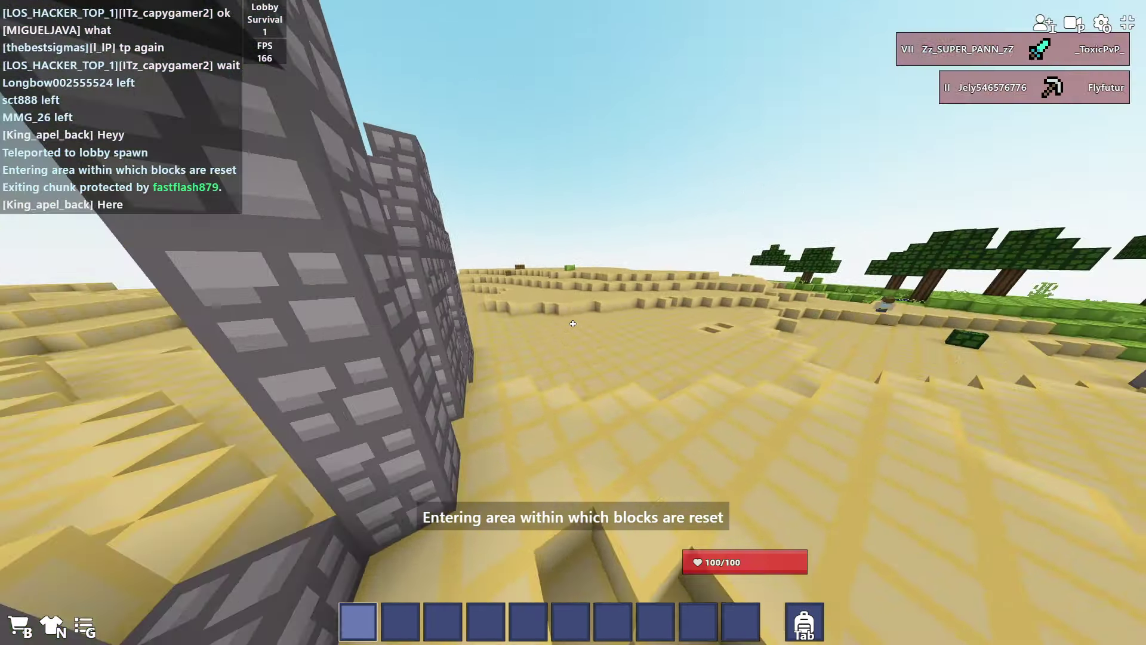
{"action": "key", "text": "w"}
{"action": "key", "text": "w"}
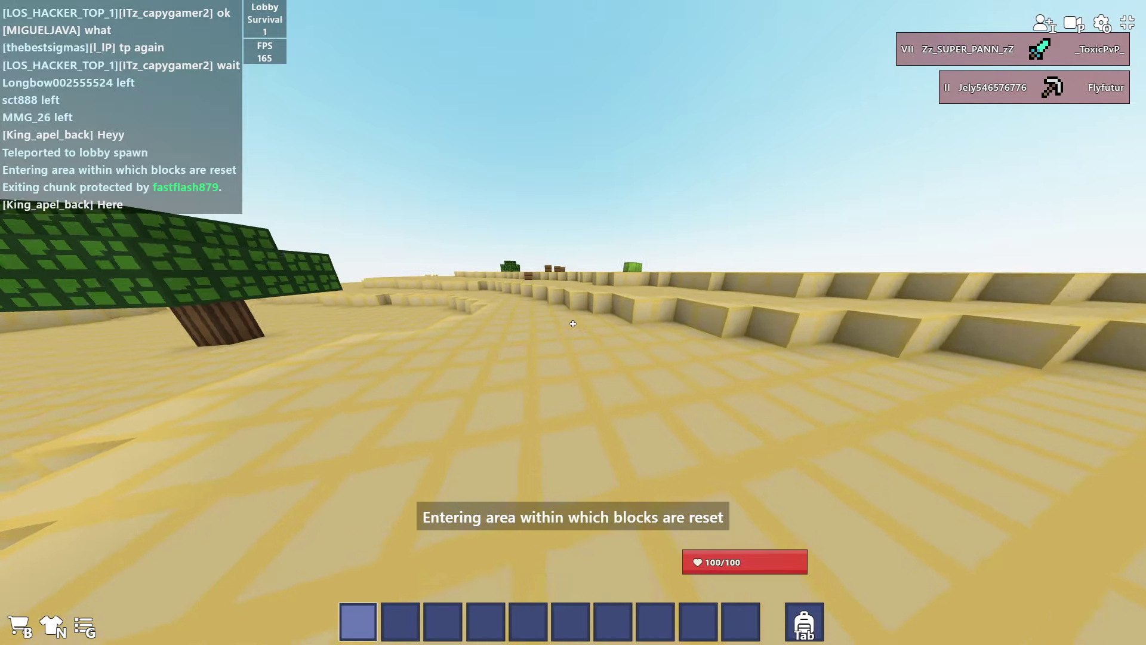
{"action": "key", "text": "w"}
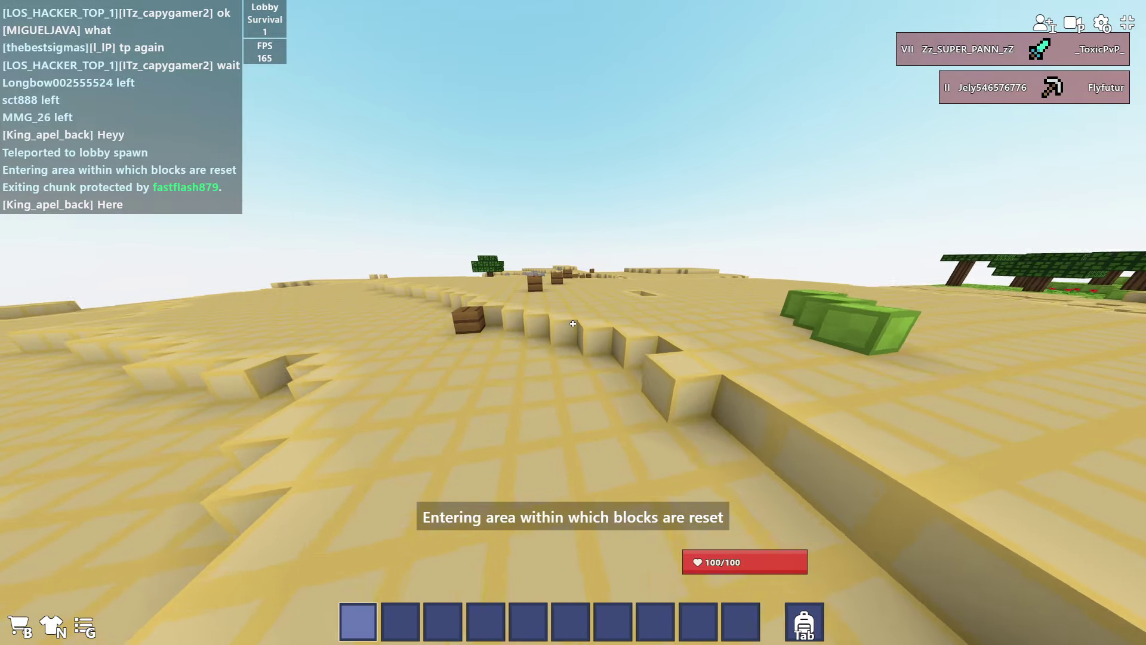
{"action": "key", "text": "w"}
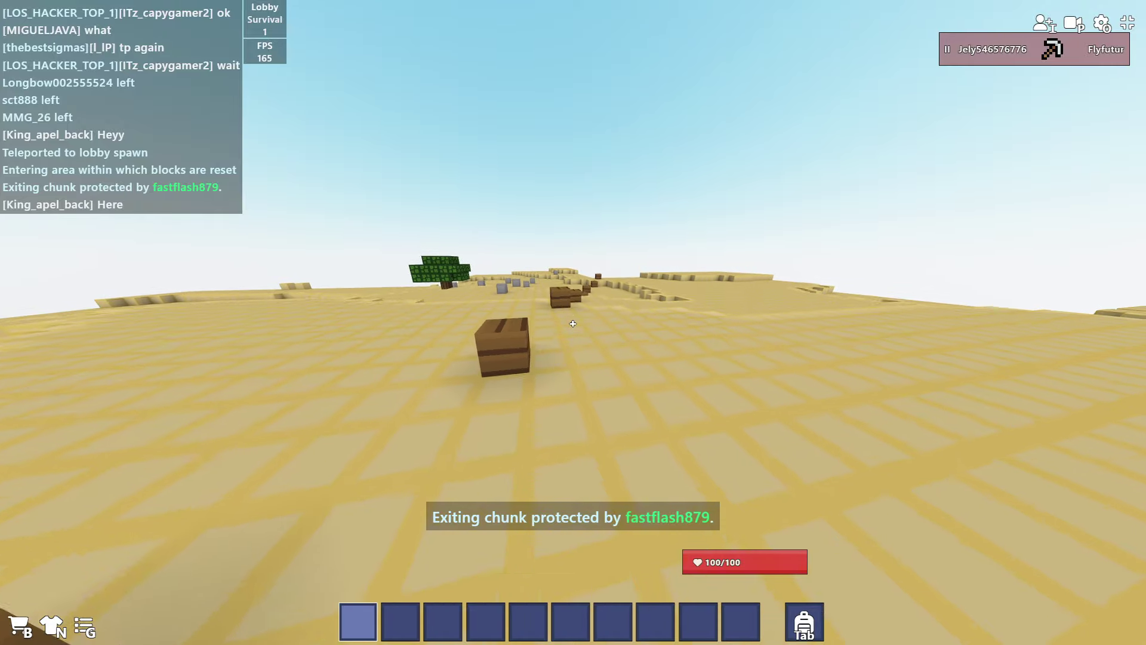
{"action": "key", "text": "w"}
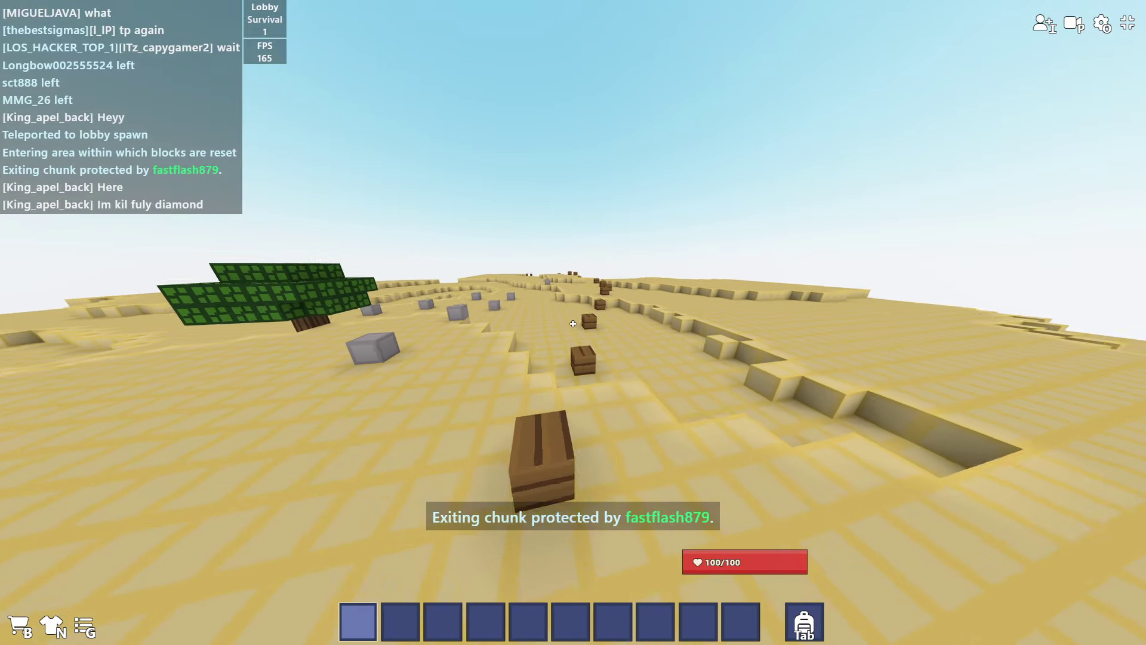
{"action": "key", "text": "w"}
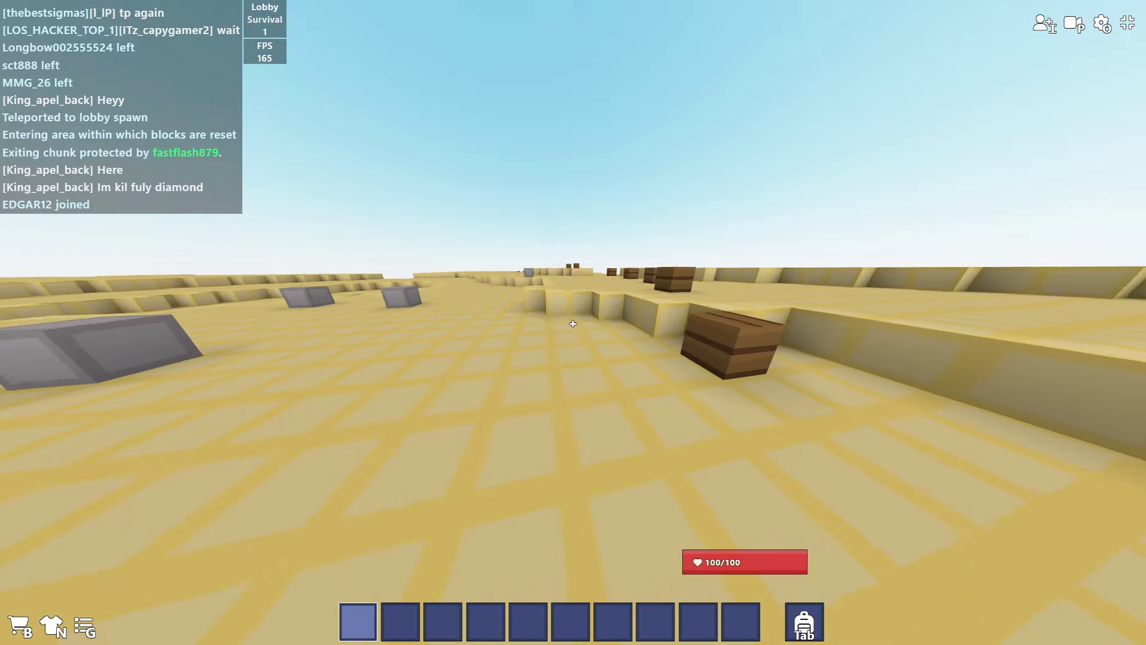
{"action": "key", "text": "w"}
{"action": "key", "text": "w"}
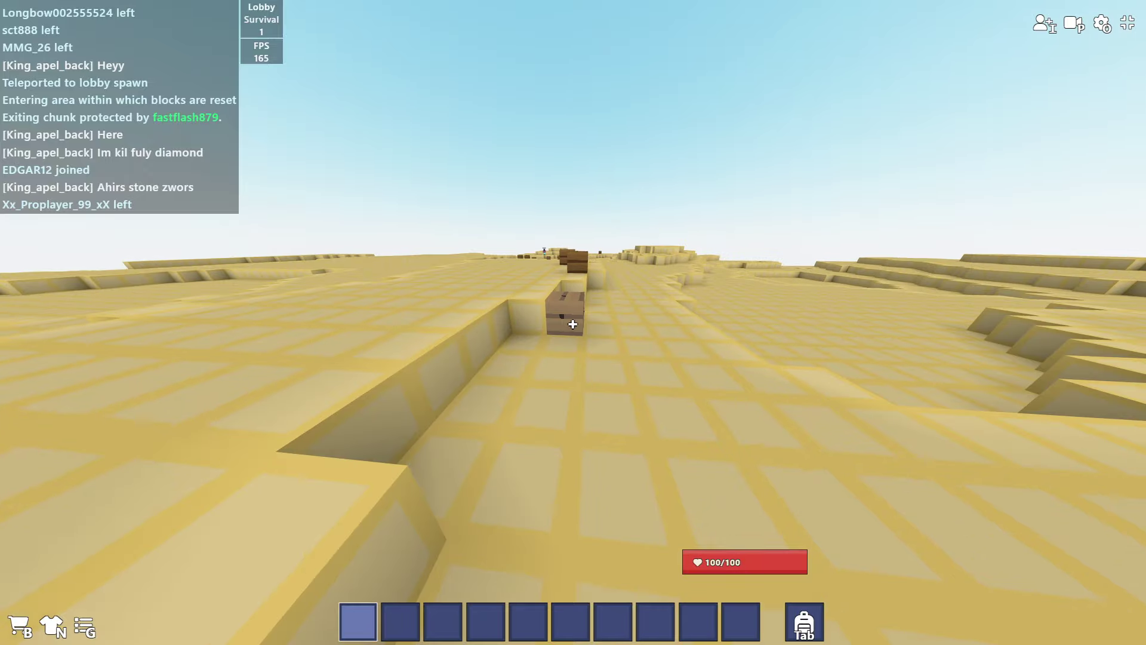
{"action": "key", "text": "w"}
{"action": "key", "text": "w"}
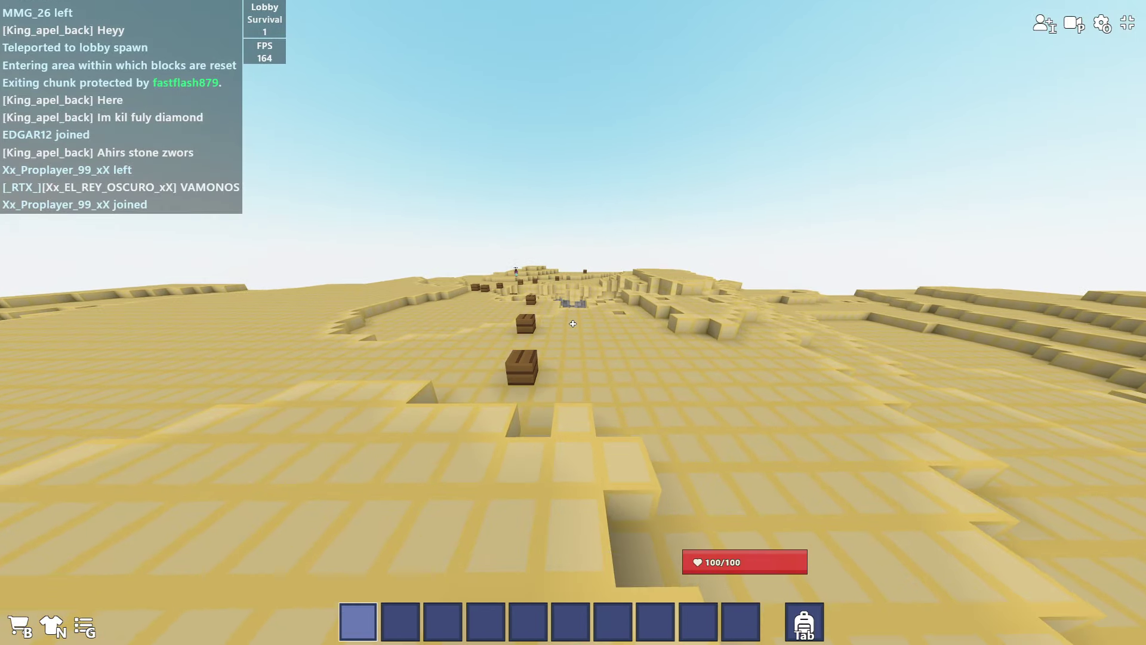
{"action": "key", "text": "w"}
{"action": "key", "text": "w"}
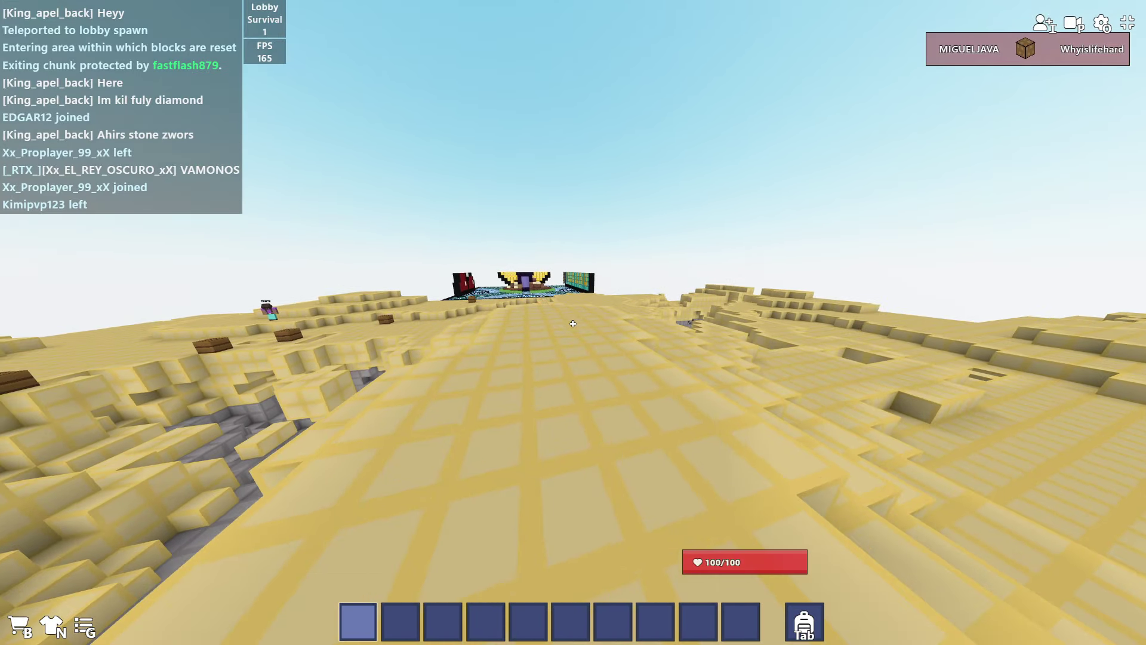
- Walk onto the patterned base floor past the mushroom house to face the full Pikachu pixel art
{"action": "key", "text": "w"}
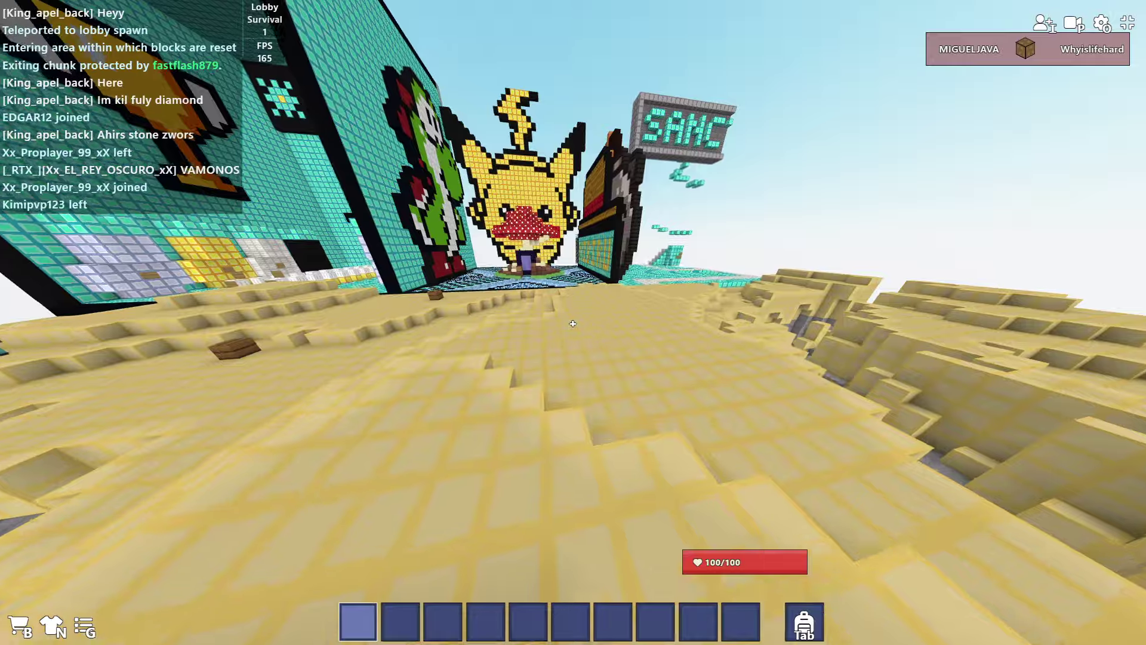
{"action": "key", "text": "w"}
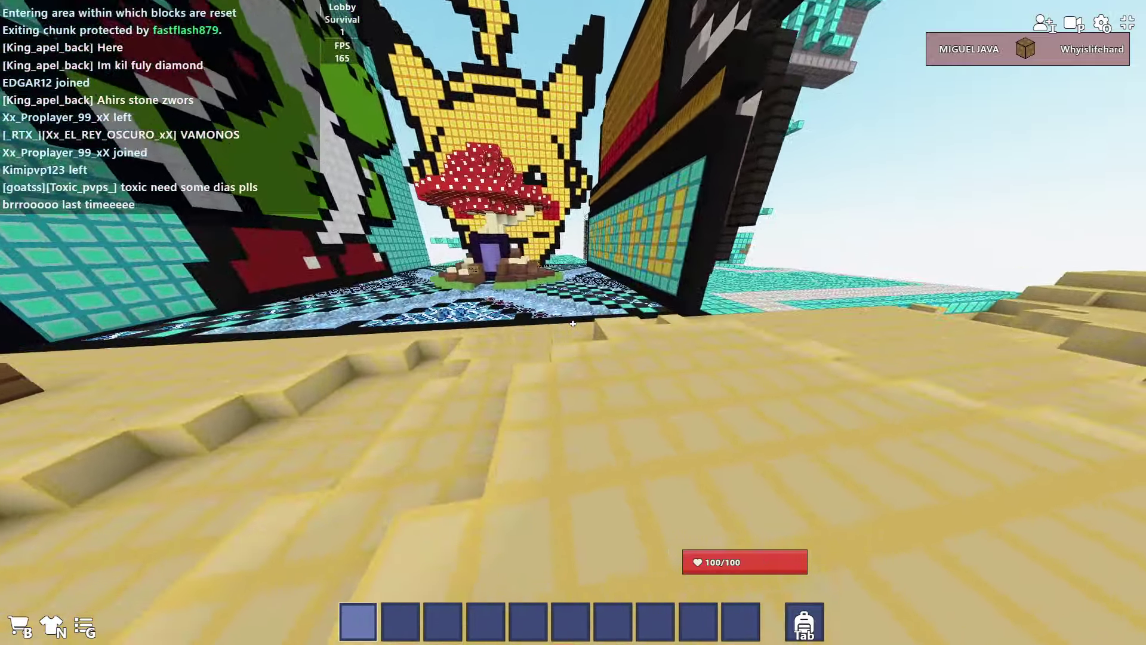
{"action": "key", "text": "w"}
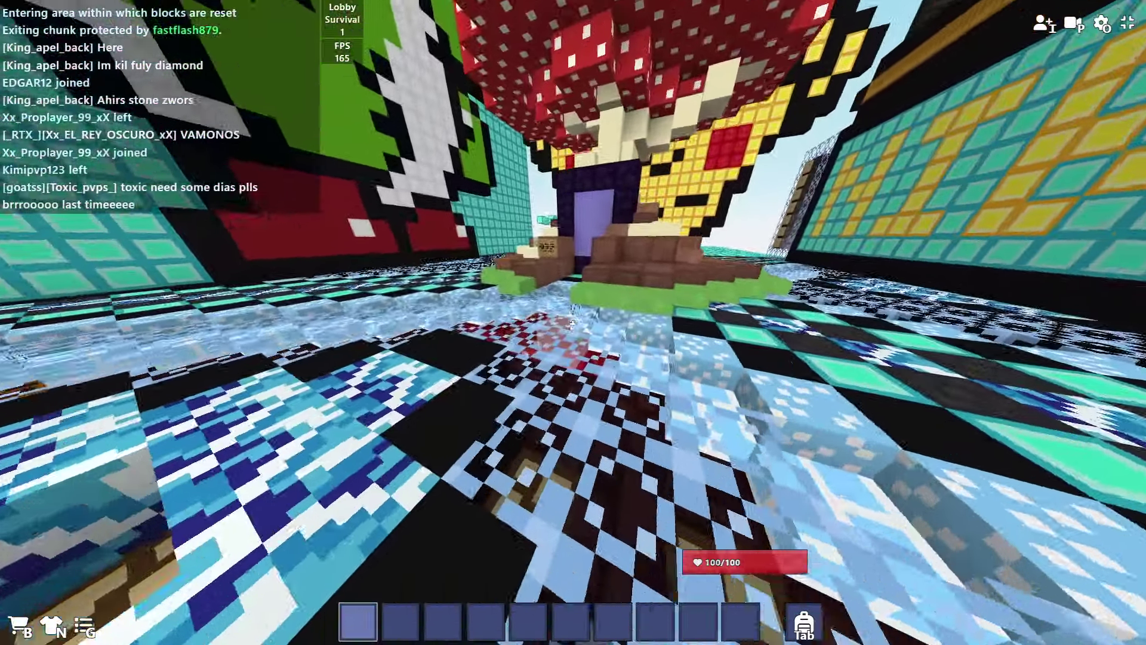
{"action": "key", "text": "w"}
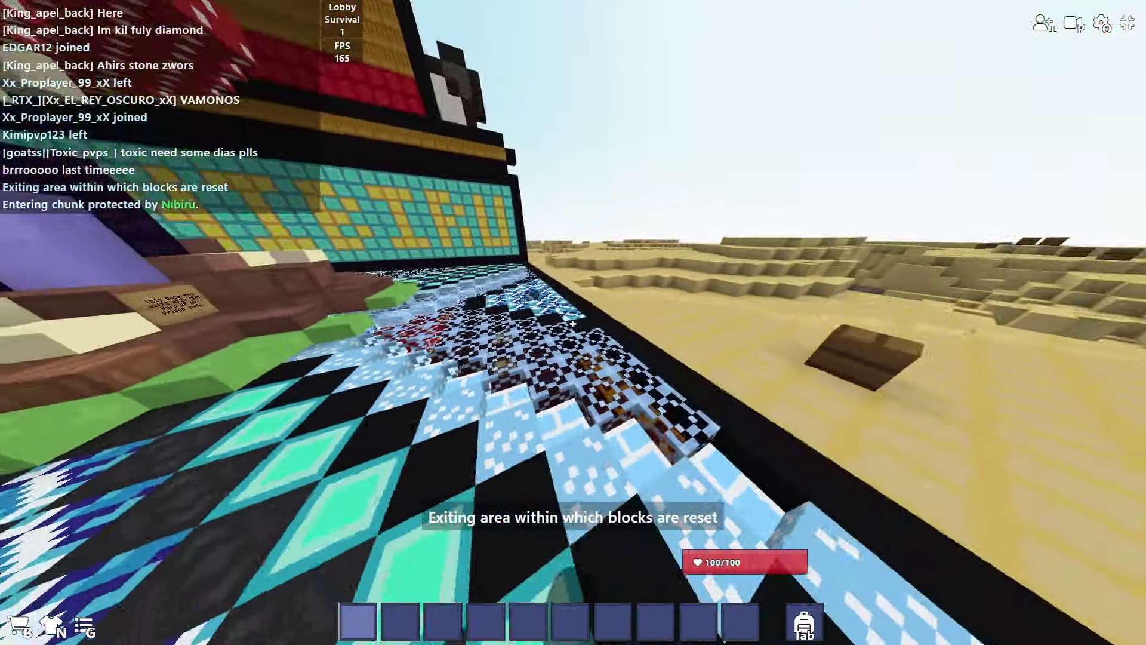
{"action": "key", "text": "w"}
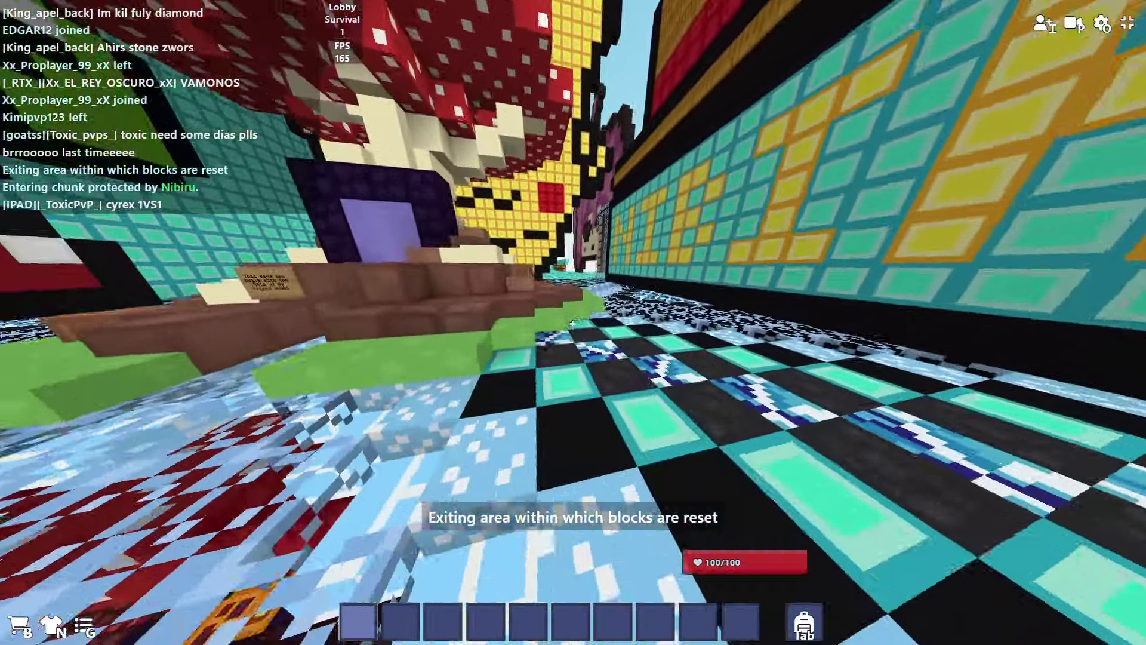
{"action": "key", "text": "w"}
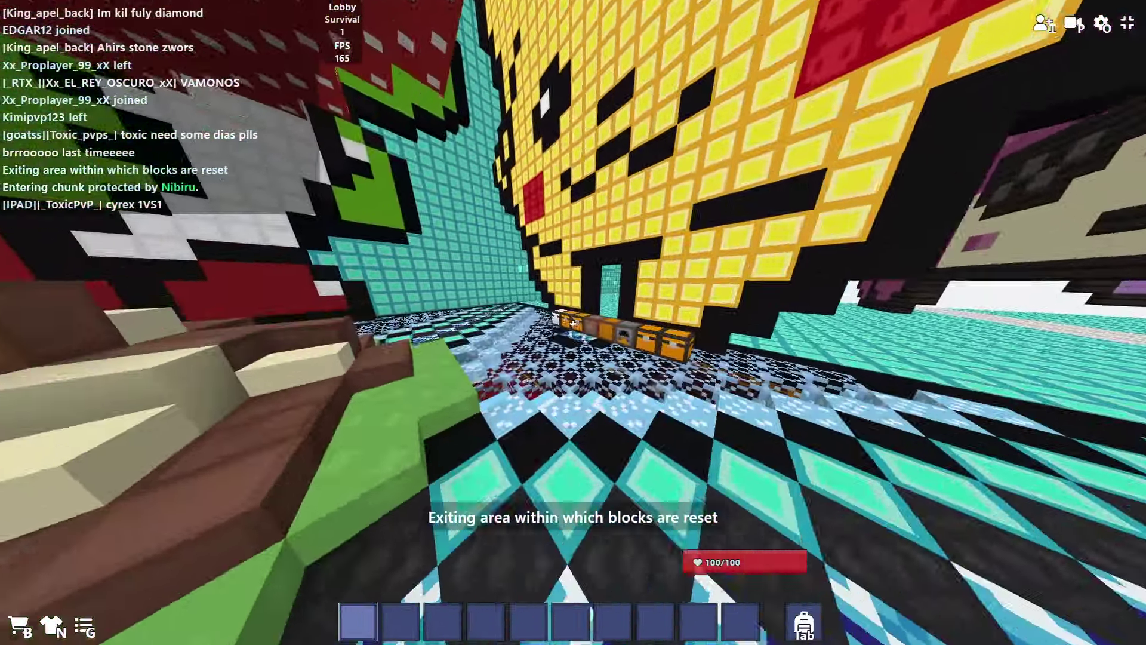
- Head toward the stairs, approach the purple portal with its sign and walk into it
{"action": "key", "text": "w"}
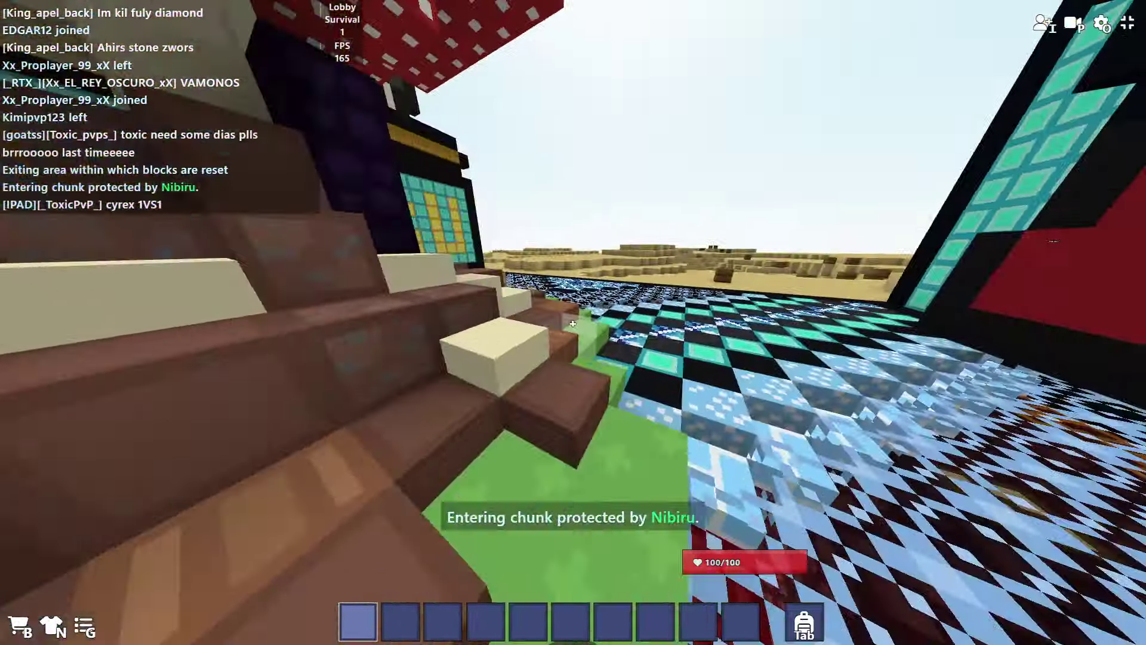
{"action": "key", "text": "w"}
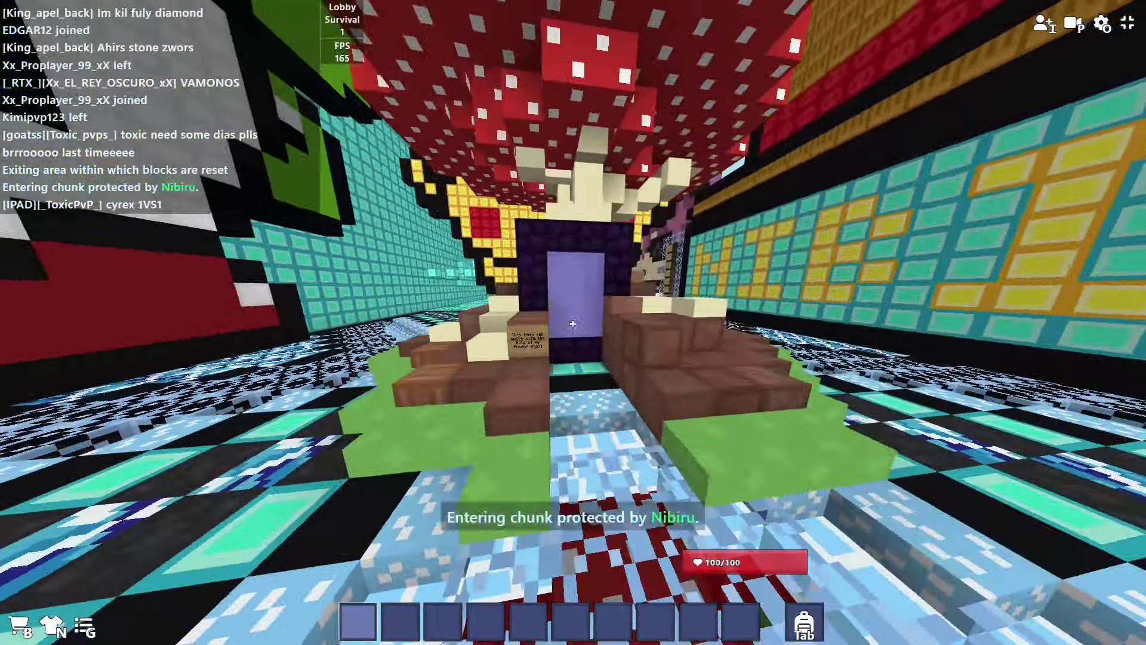
{"action": "key", "text": "w"}
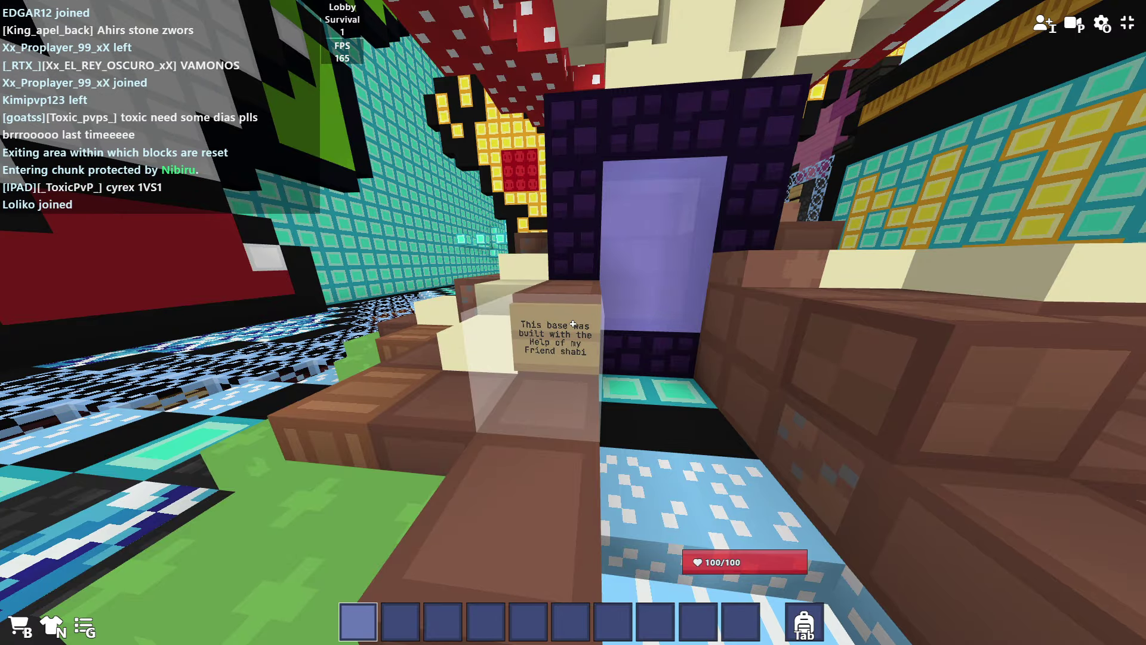
{"action": "key", "text": "w"}
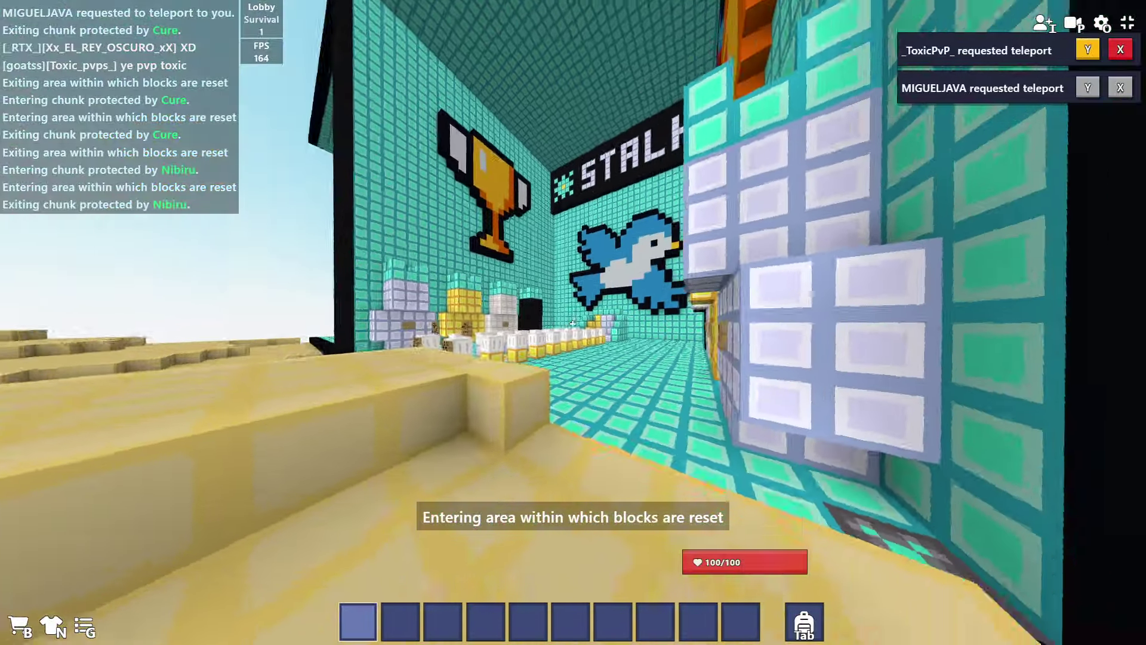
{"action": "key", "text": "w"}
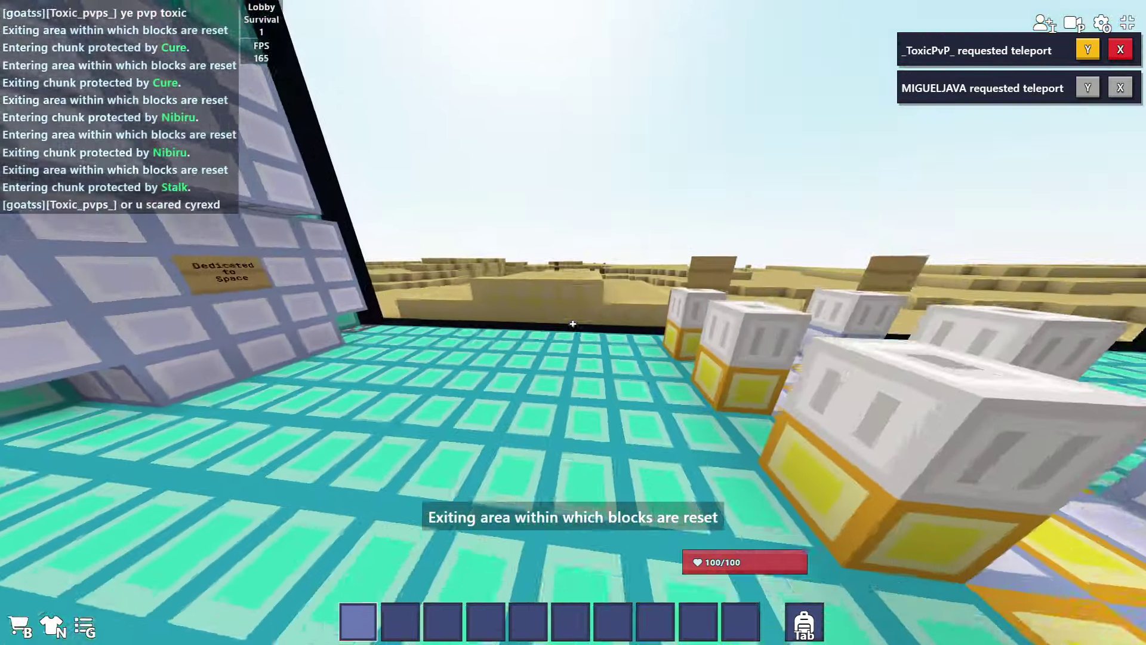
{"action": "key", "text": "s"}
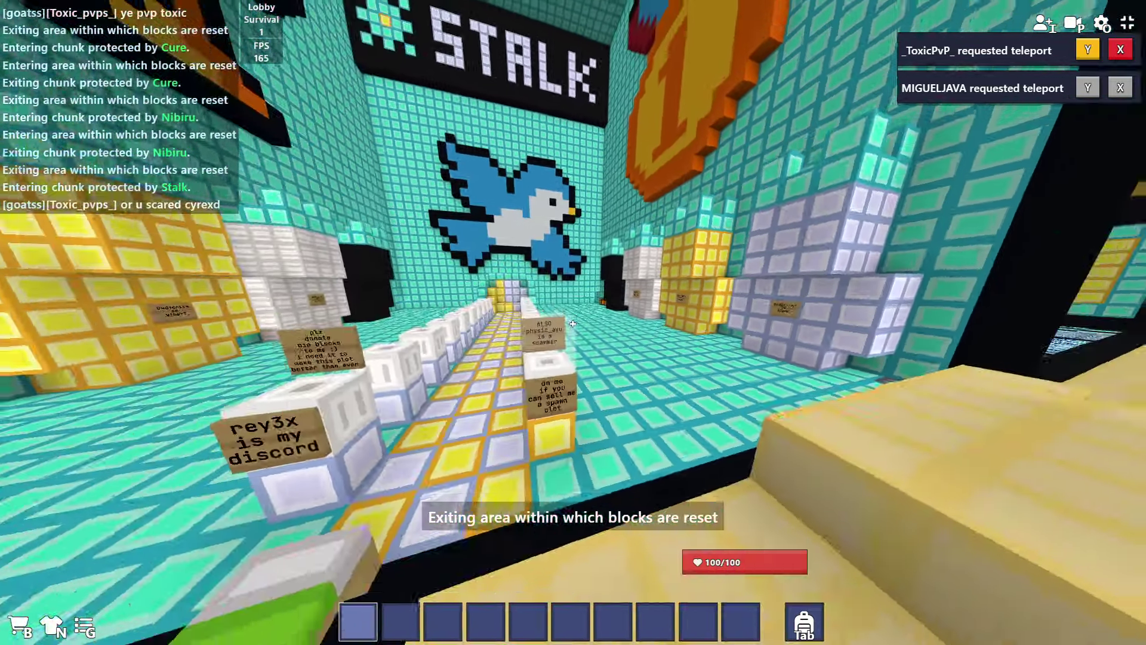
{"action": "key", "text": "a"}
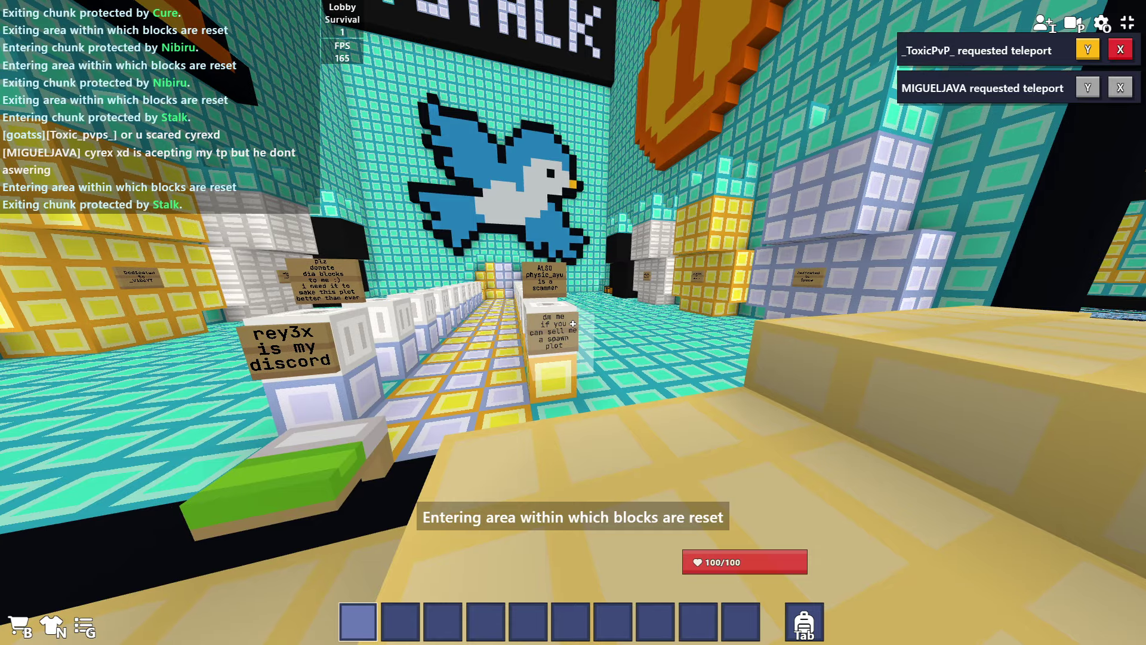
{"action": "key", "text": "a"}
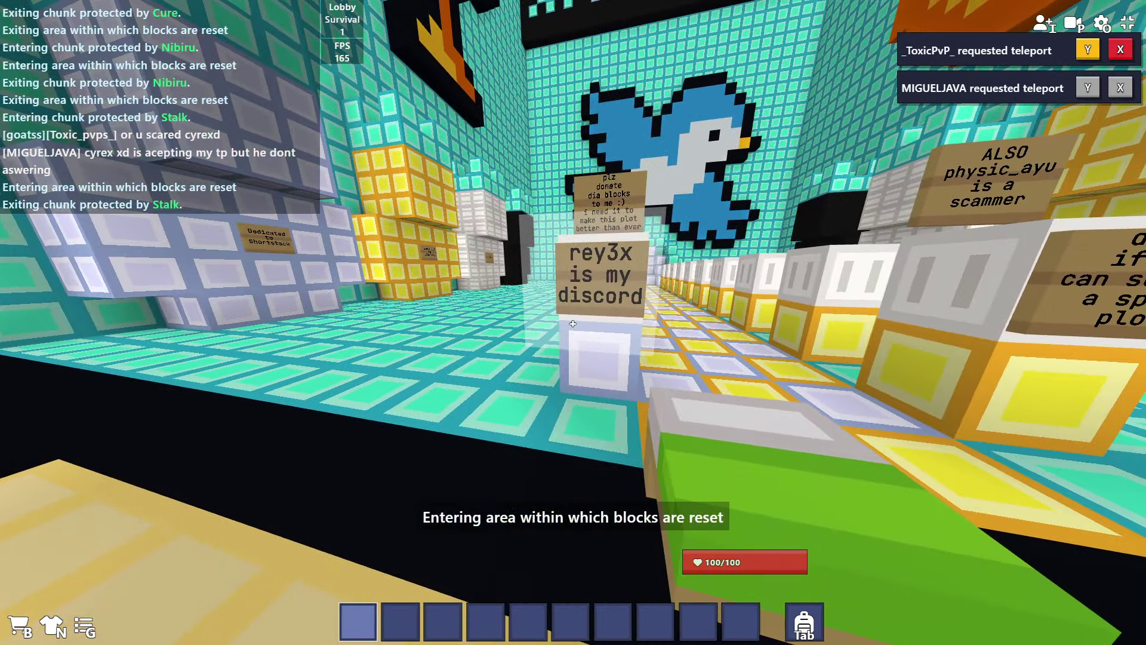
{"action": "key", "text": "s"}
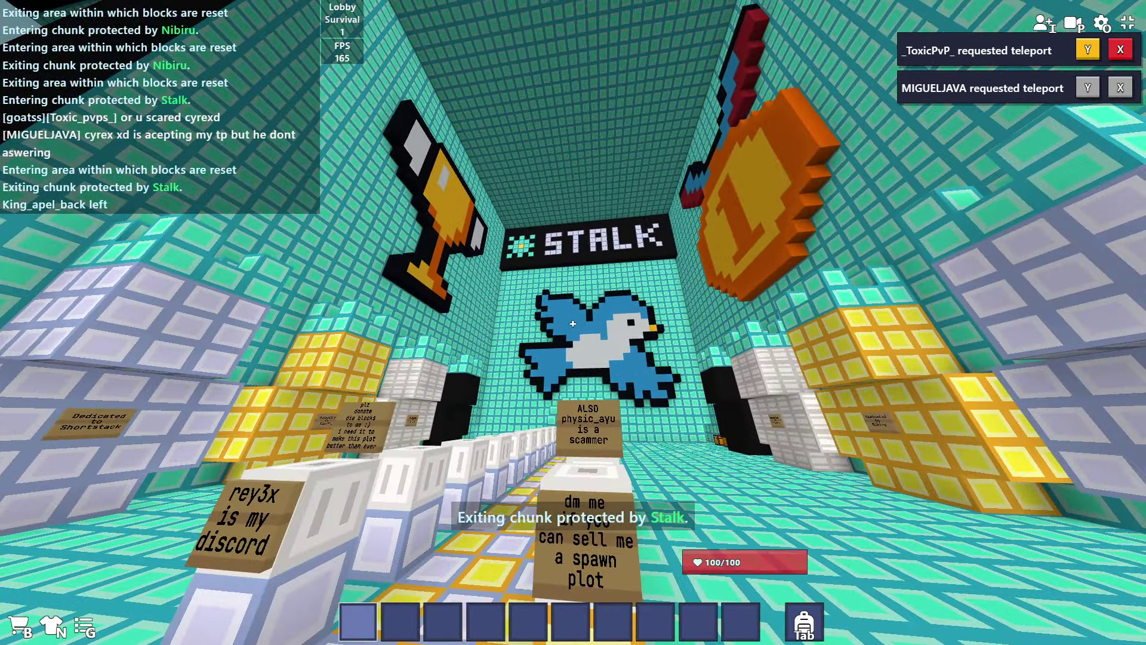
{"action": "key", "text": "s"}
- Check the right-hand signs and teal tunnel, then exit along the black wall edge and stone wall
{"action": "key", "text": "d"}
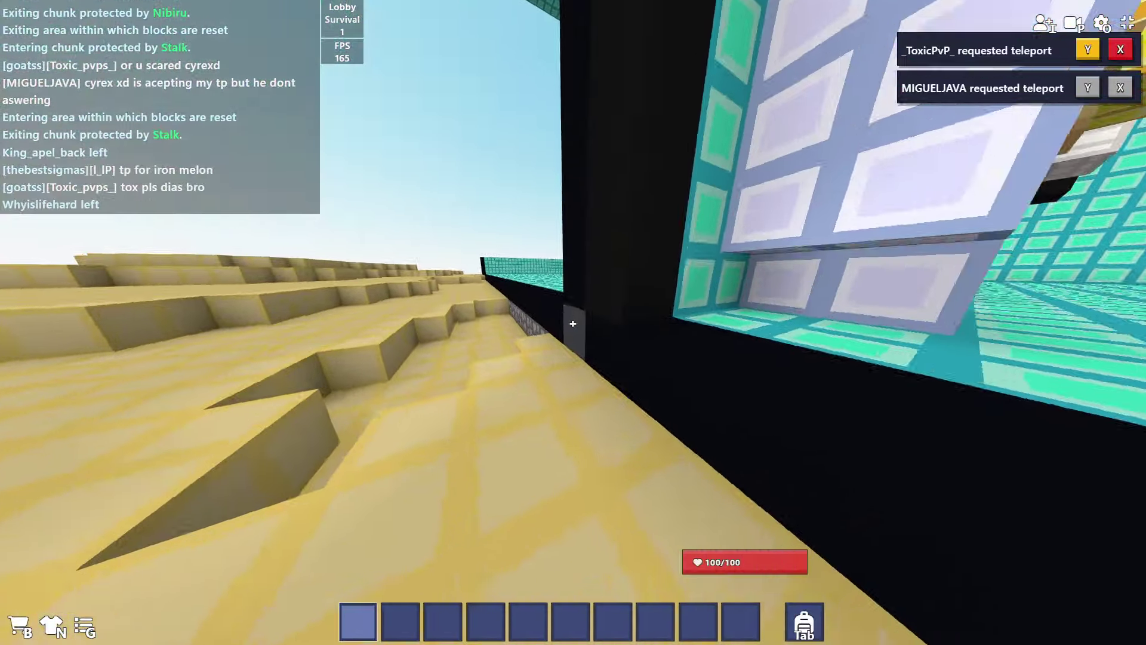
{"action": "key", "text": "w"}
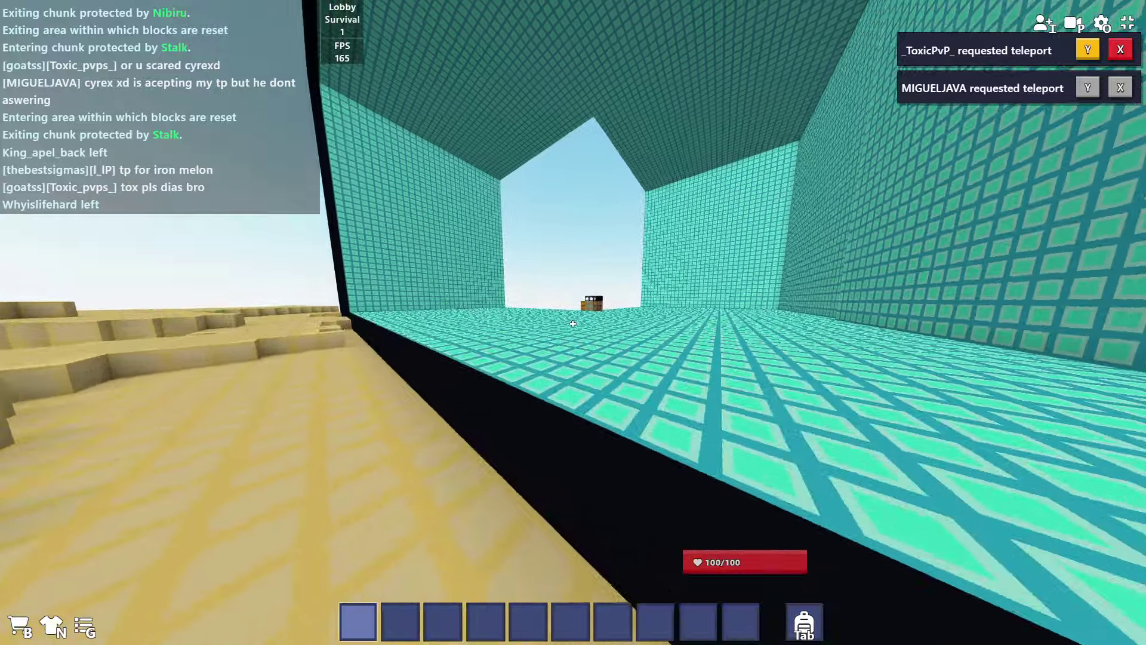
{"action": "key", "text": "a"}
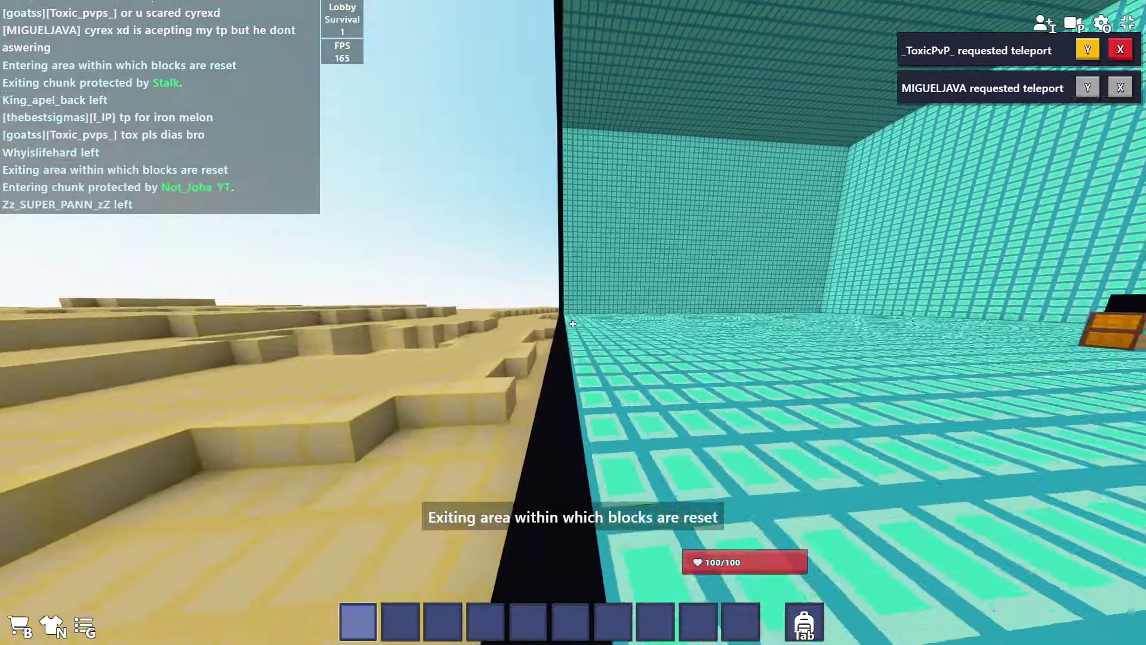
{"action": "key", "text": "w"}
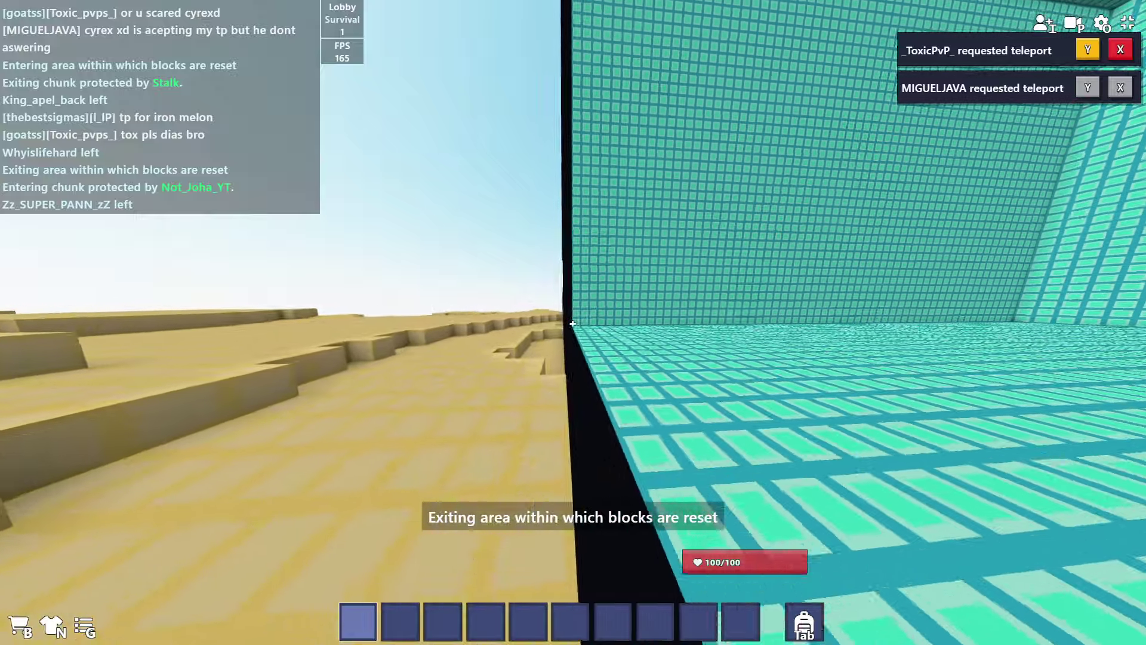
{"action": "key", "text": "w"}
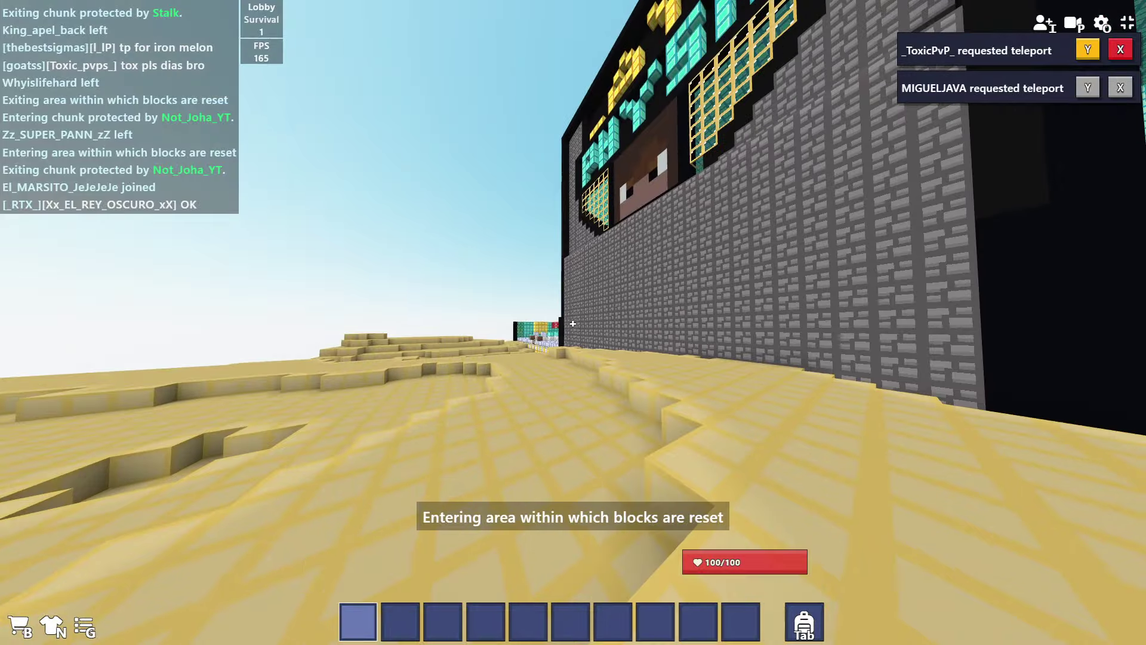
- Look up at the PHYSIC pixel art and follow the grey stone wall onto the sand
{"action": "key", "text": "w"}
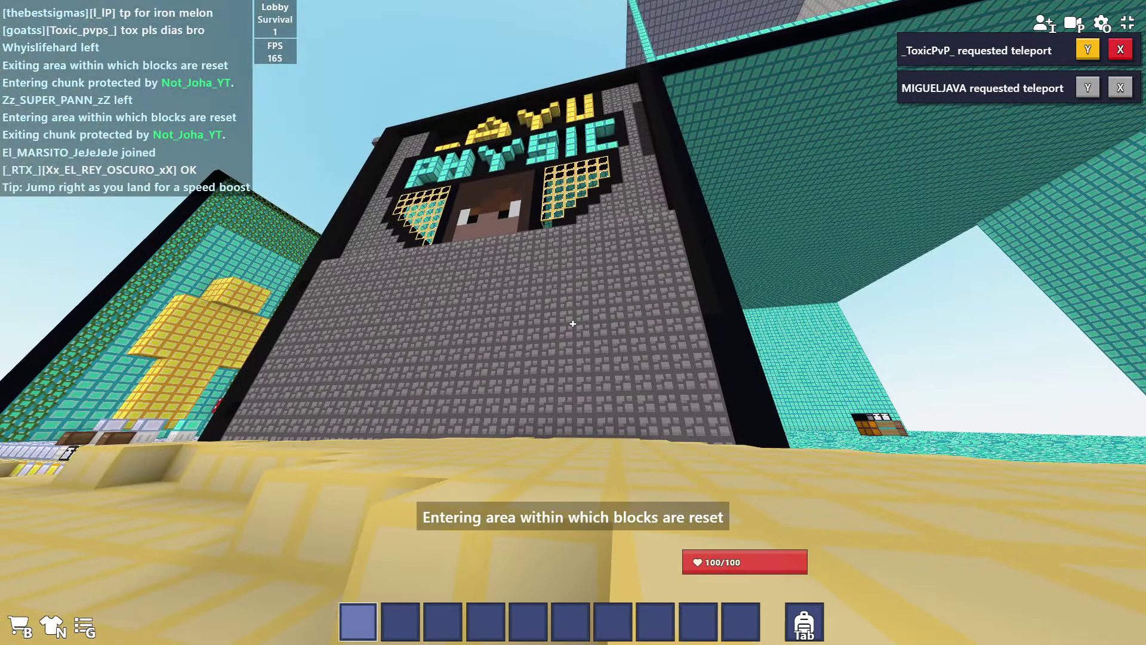
{"action": "key", "text": "w"}
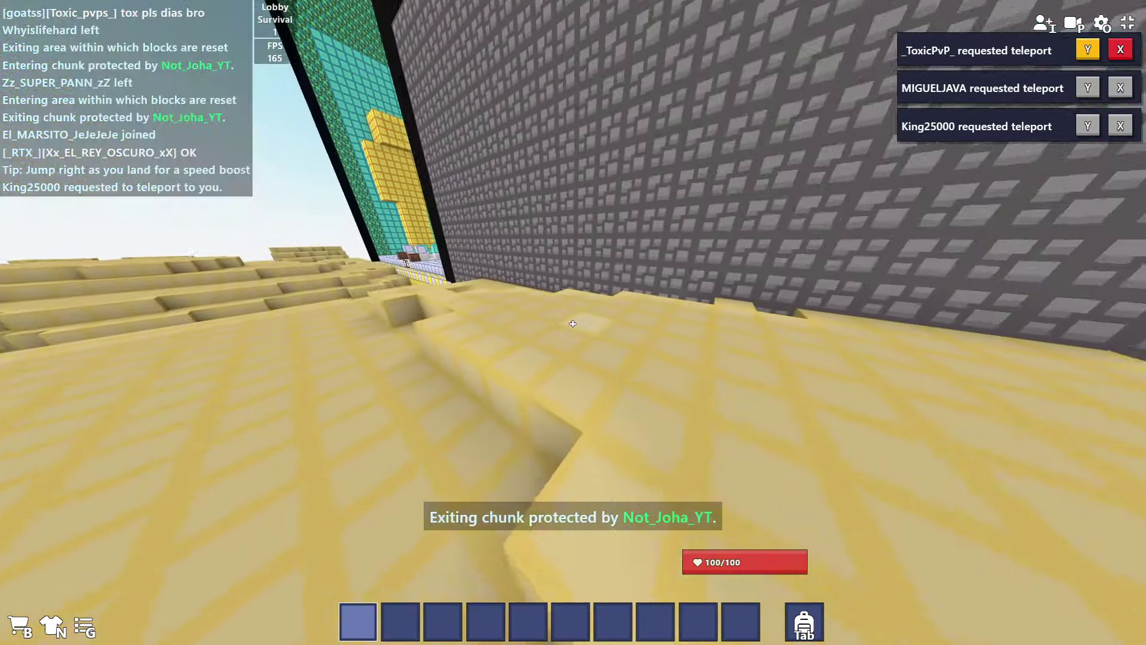
{"action": "key", "text": "w"}
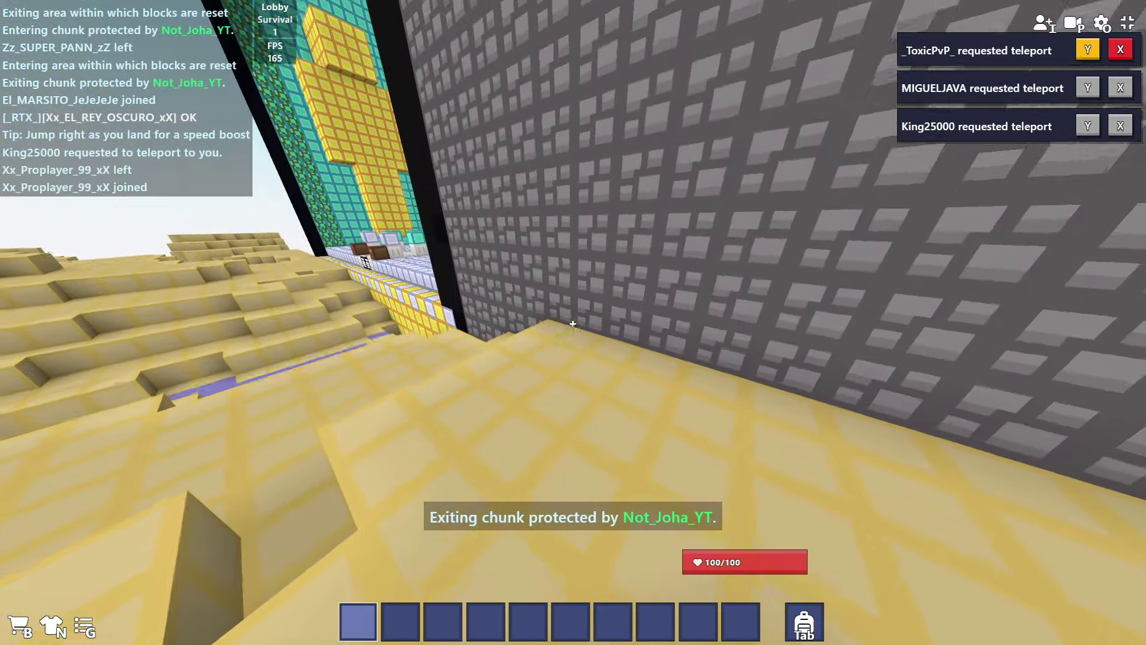